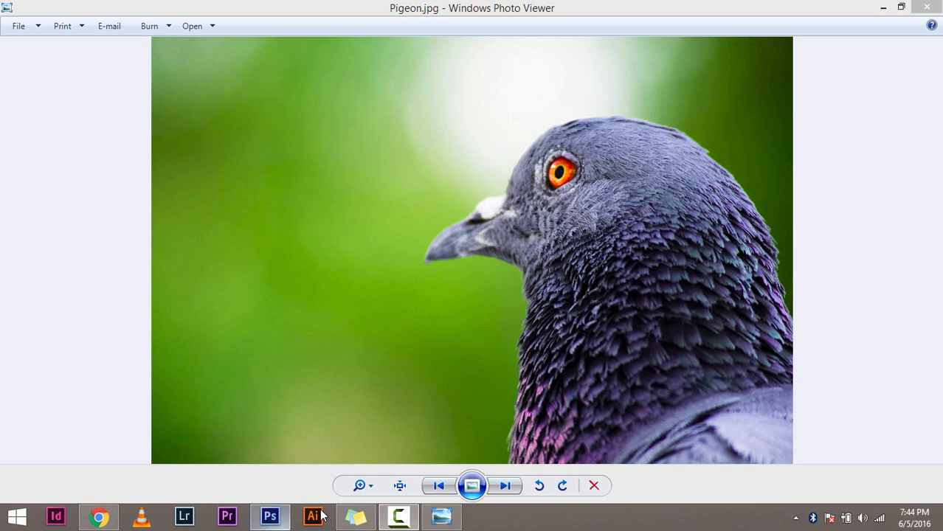
# Switch to Photoshop and open Pigeon.jpg from the Desktop folder
pyautogui.click(270, 517)
pyautogui.click(38, 9)
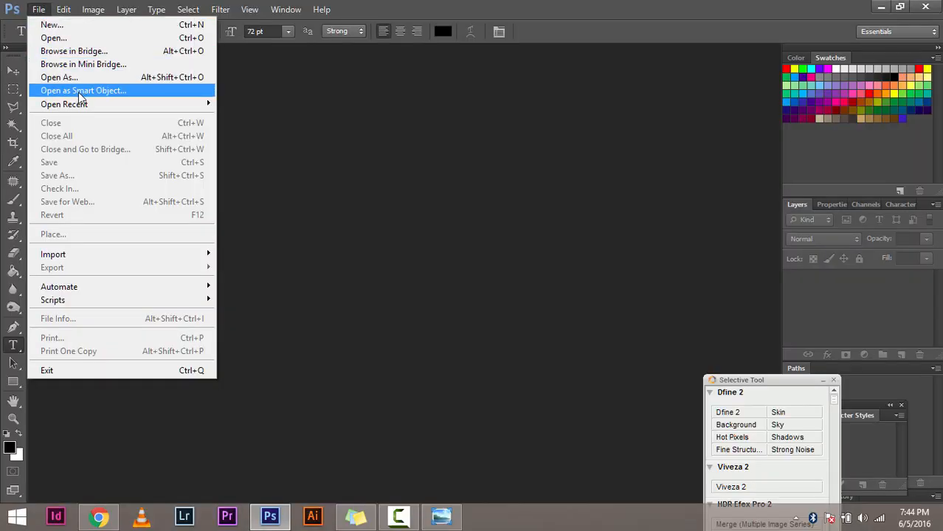
pyautogui.click(587, 6)
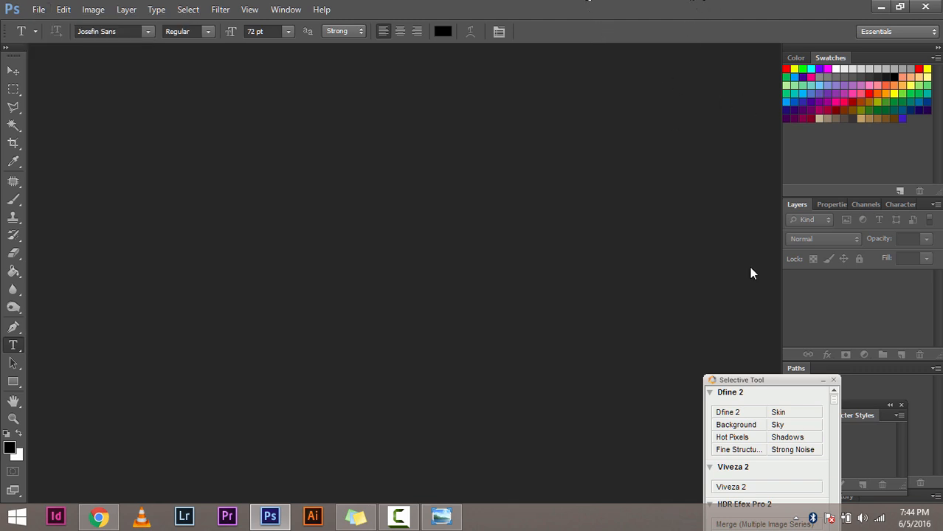
pyautogui.click(38, 8)
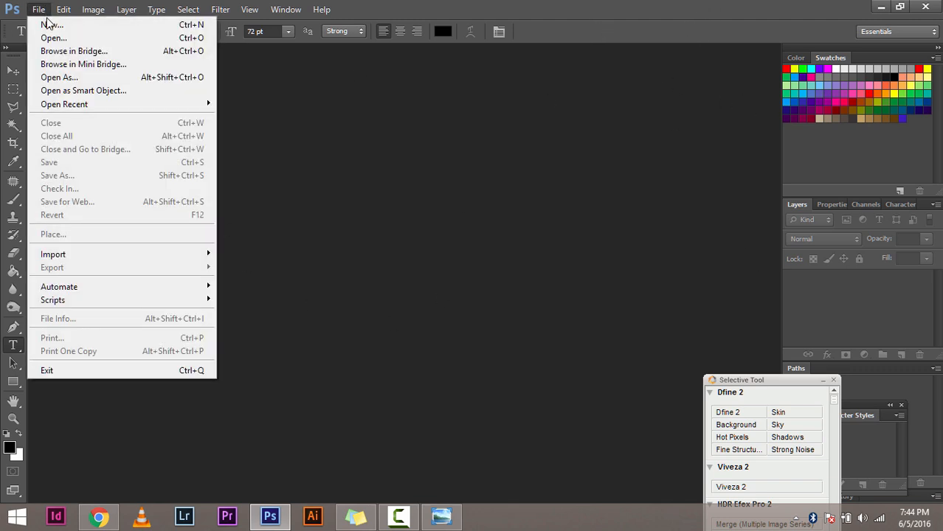
pyautogui.click(57, 38)
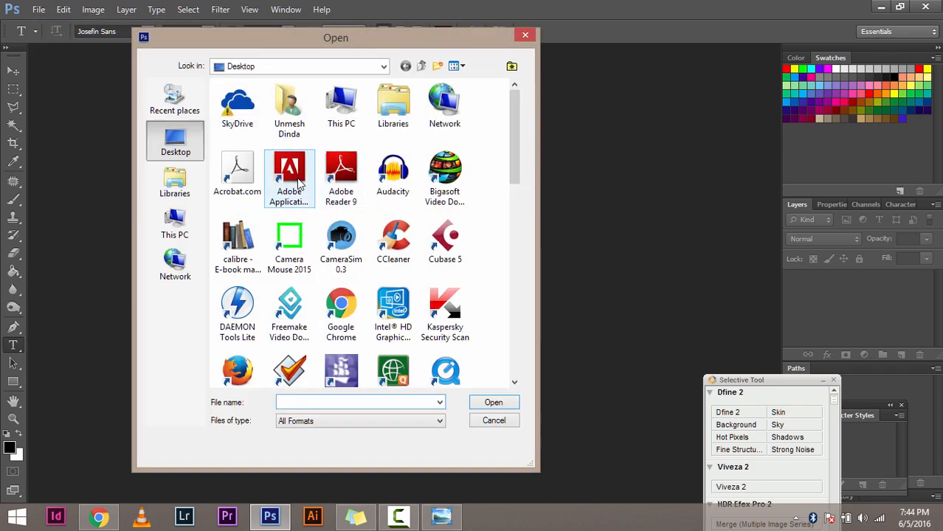
pyautogui.click(393, 302)
pyautogui.scroll(-3, 392, 304)
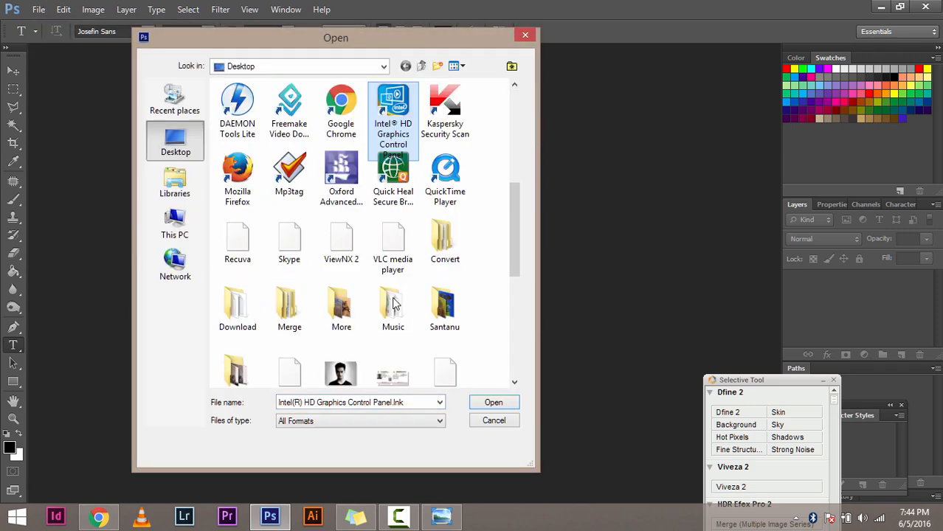
pyautogui.scroll(-4, 339, 341)
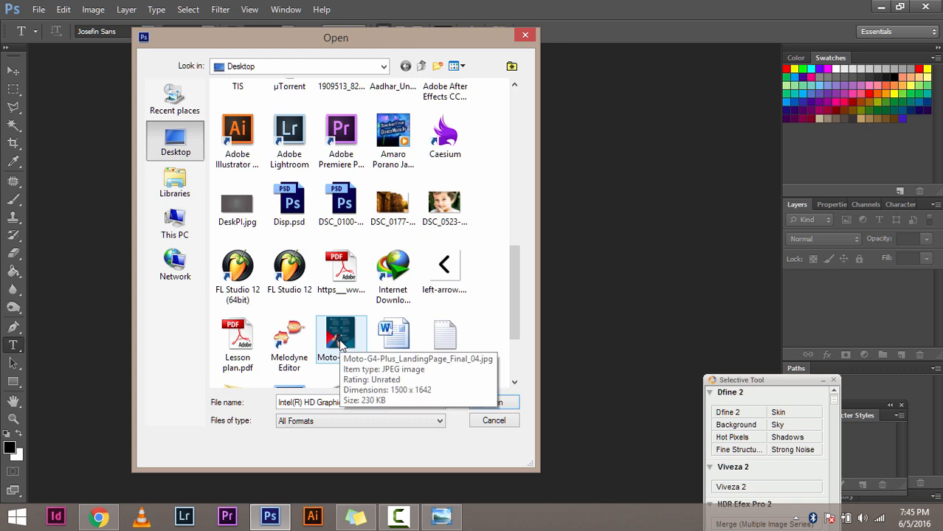
pyautogui.press('p')
pyautogui.click(395, 287)
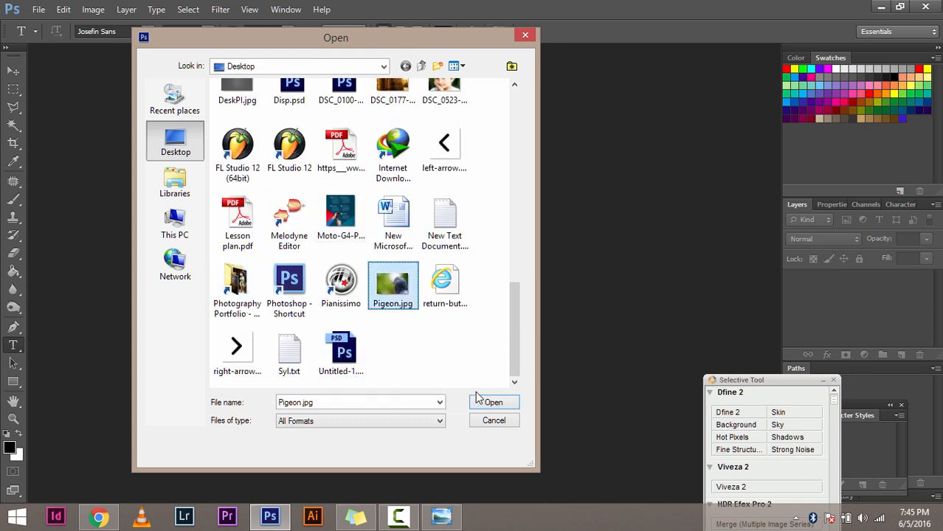
pyautogui.click(493, 403)
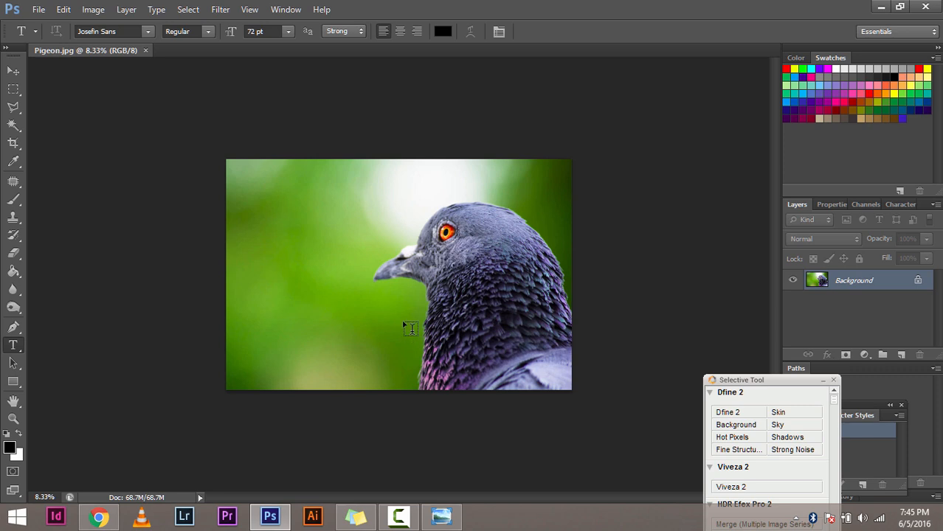
# Convert the locked Background of the pigeon photo into a regular layer, accepting the default name and settings
pyautogui.click(13, 71)
pyautogui.moveTo(411, 238); pyautogui.dragTo(475, 237)
pyautogui.click(473, 205)
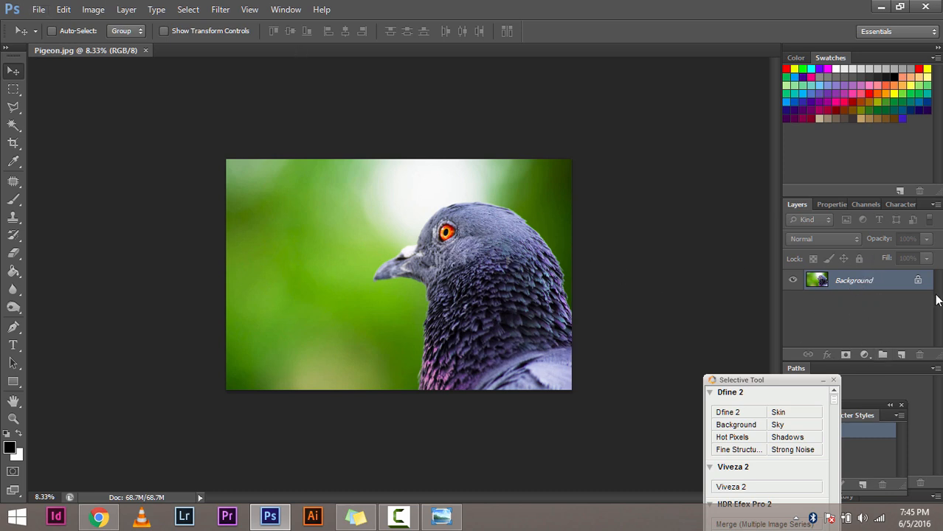
pyautogui.doubleClick(857, 282)
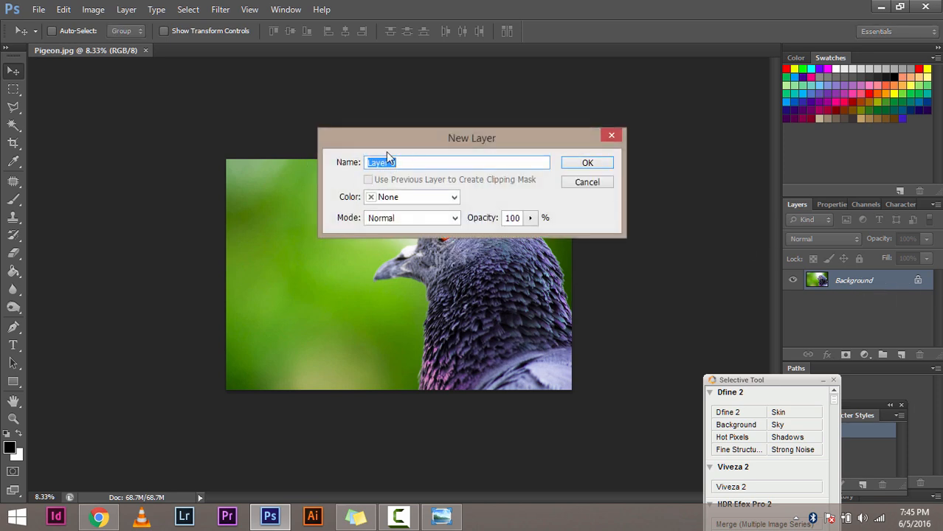
pyautogui.click(585, 164)
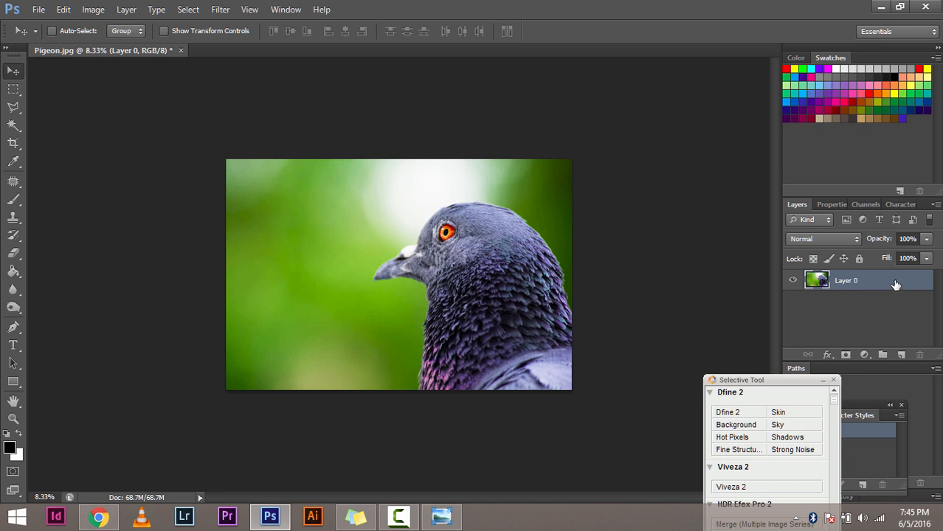
# Duplicate Layer 0 and make the copy the active layer
pyautogui.moveTo(893, 280); pyautogui.dragTo(902, 355)
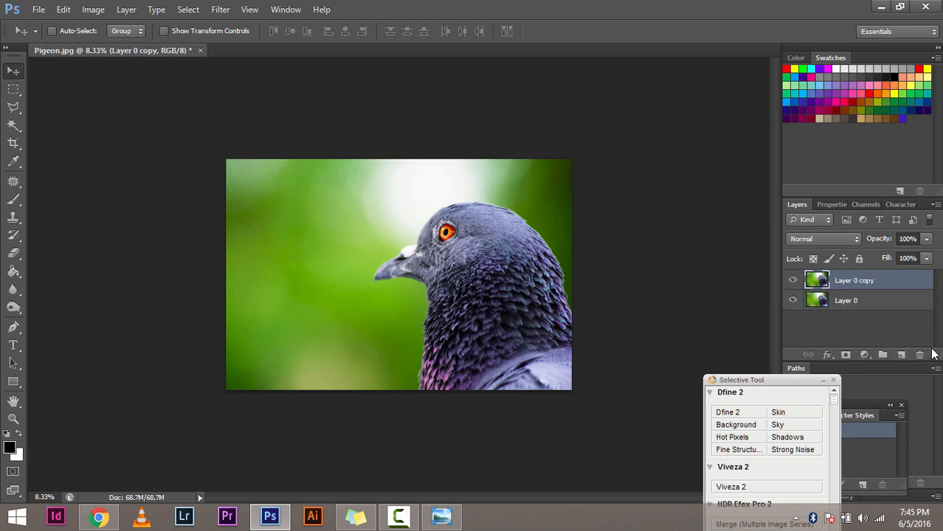
pyautogui.click(868, 300)
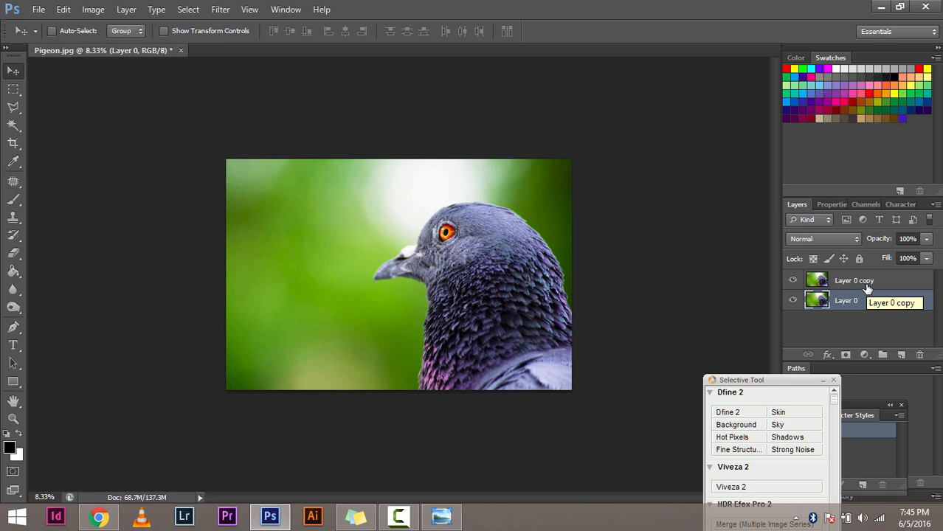
pyautogui.click(868, 286)
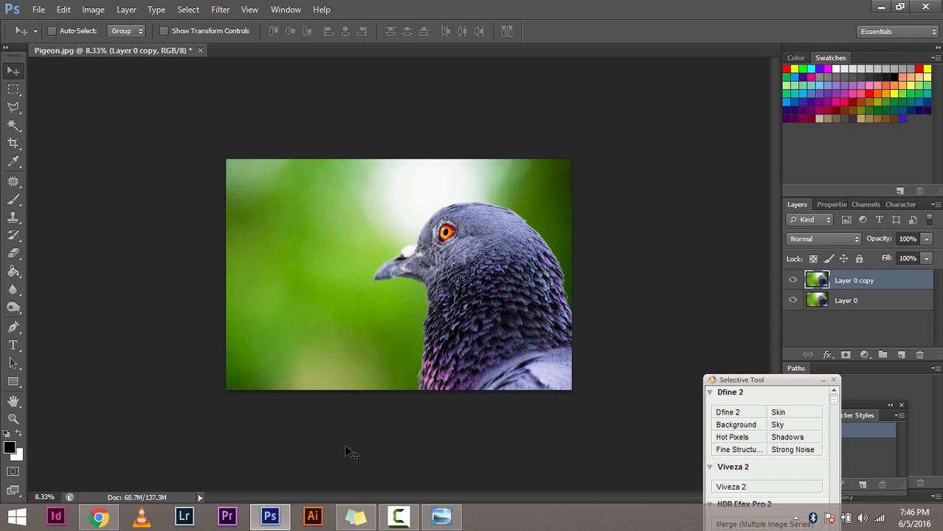
# Extend the canvas with the Crop tool, adding empty space beside the photo's left edge about a quarter of the photo's width
pyautogui.hotkey('ctrl', '+')
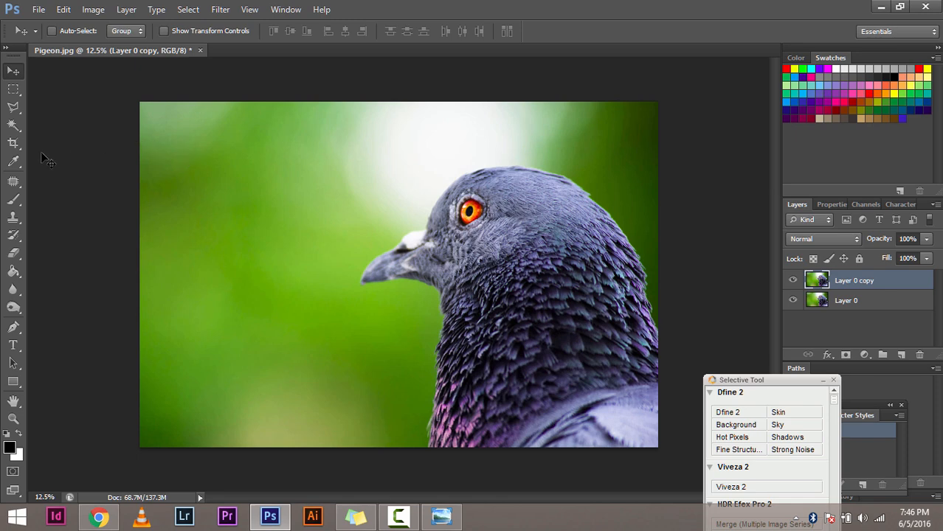
pyautogui.click(13, 145)
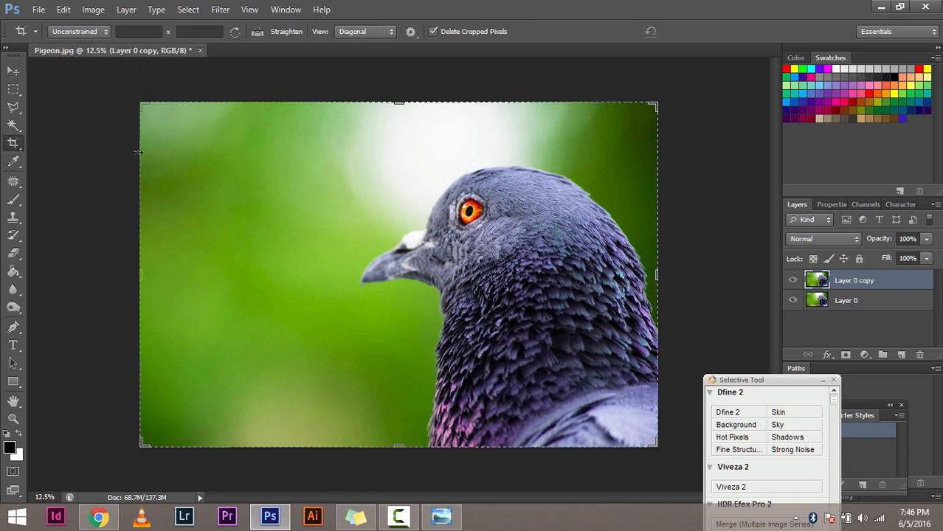
pyautogui.click(12, 71)
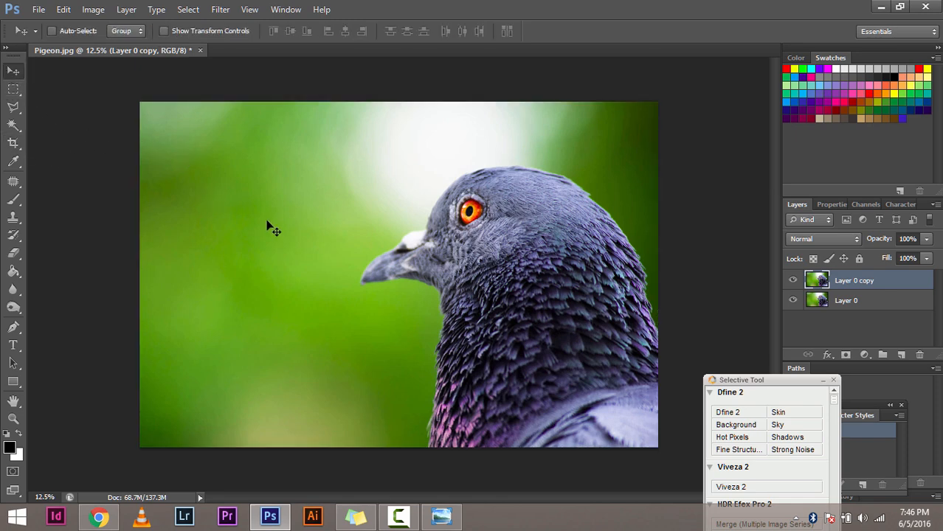
pyautogui.press('c')
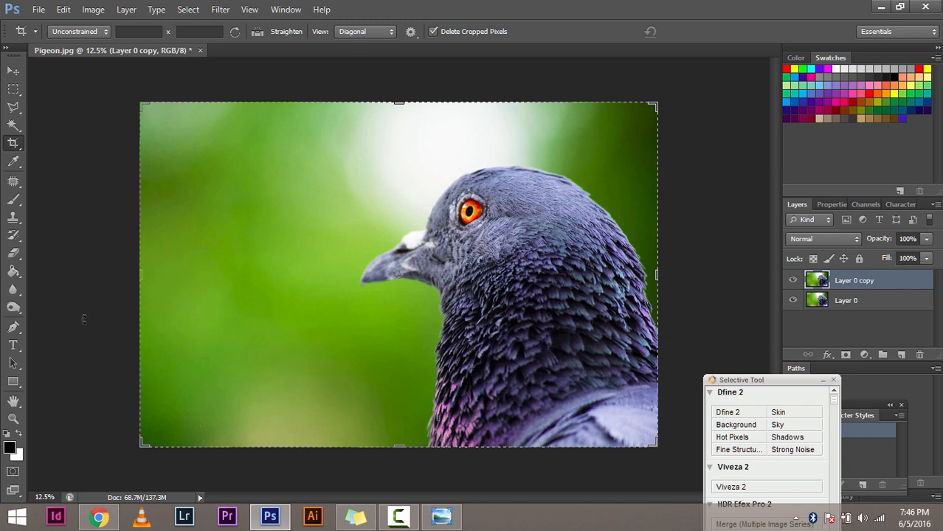
pyautogui.moveTo(131, 273); pyautogui.dragTo(72, 266)
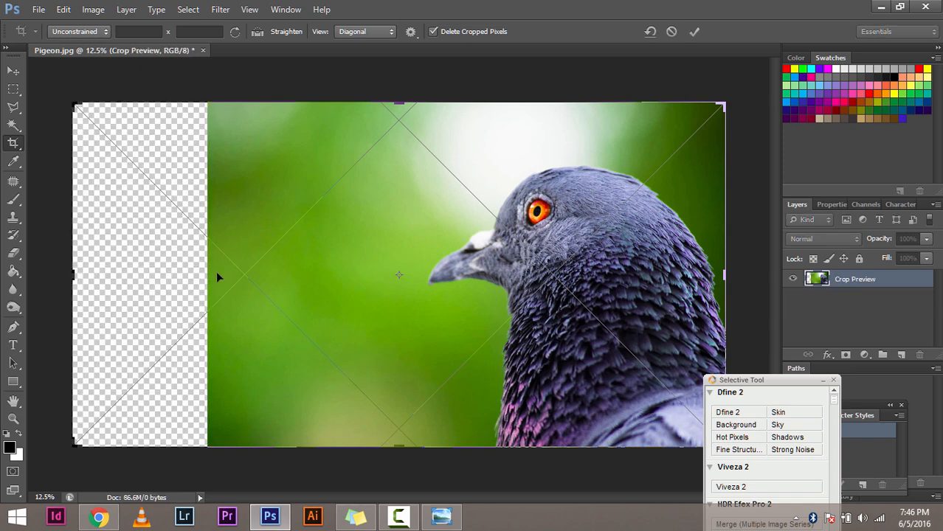
pyautogui.press('Return')
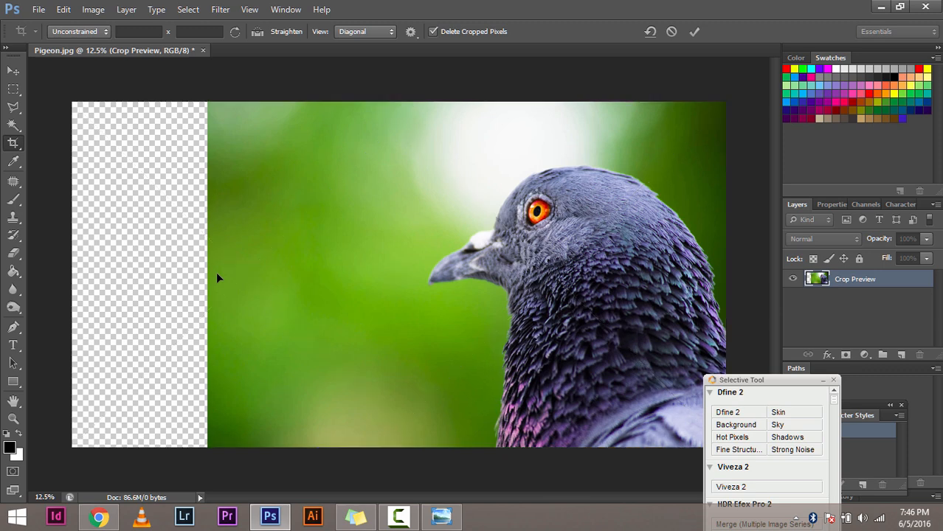
pyautogui.click(13, 71)
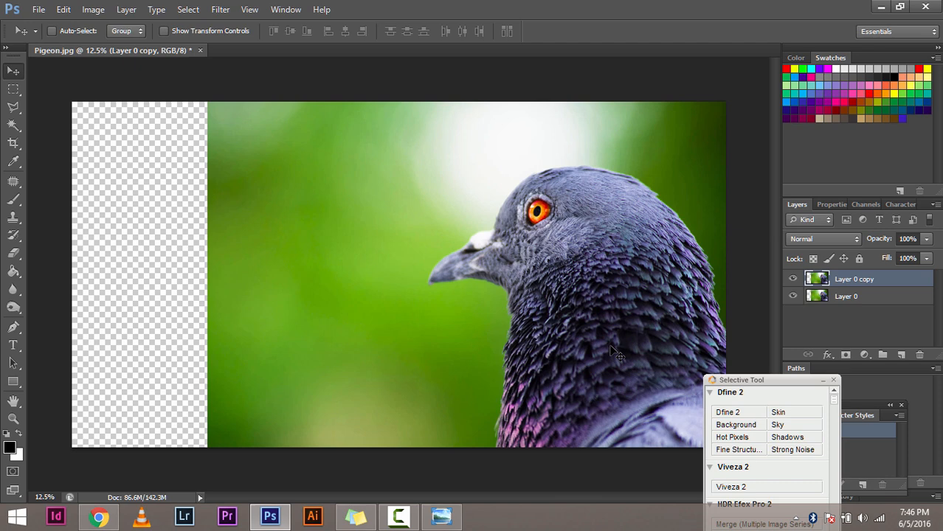
# Try stretching Layer 0 copy leftward over the empty canvas with Free Transform at 126.13% width, and undo the stretch
pyautogui.hotkey('ctrl', 't')
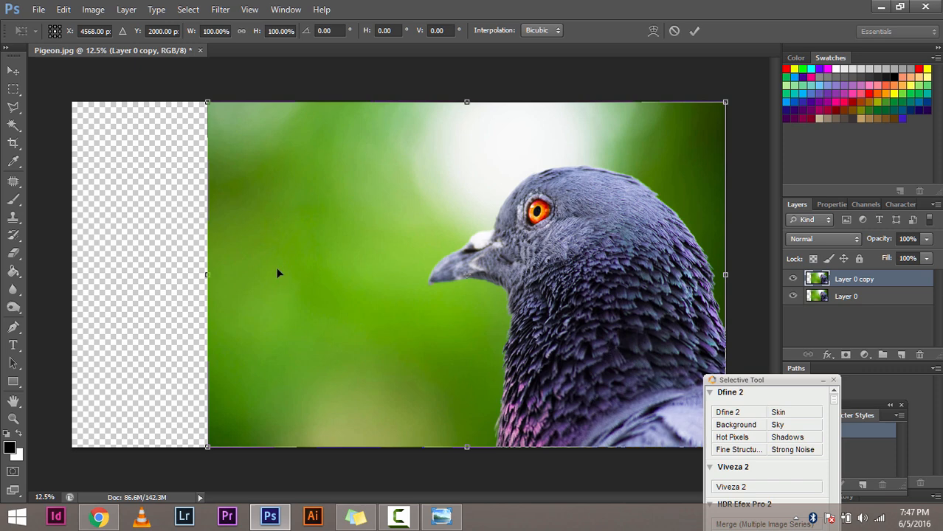
pyautogui.moveTo(208, 275); pyautogui.dragTo(74, 270)
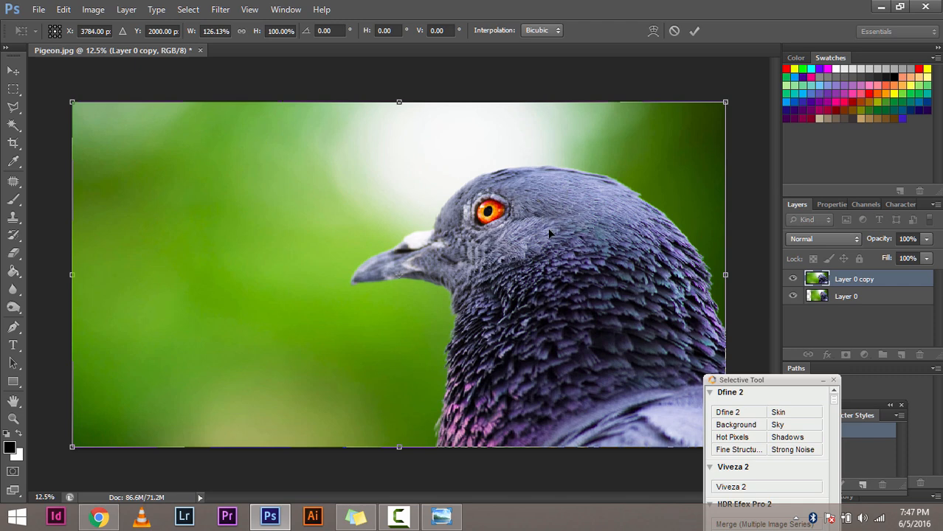
pyautogui.hotkey('ctrl', 'z')
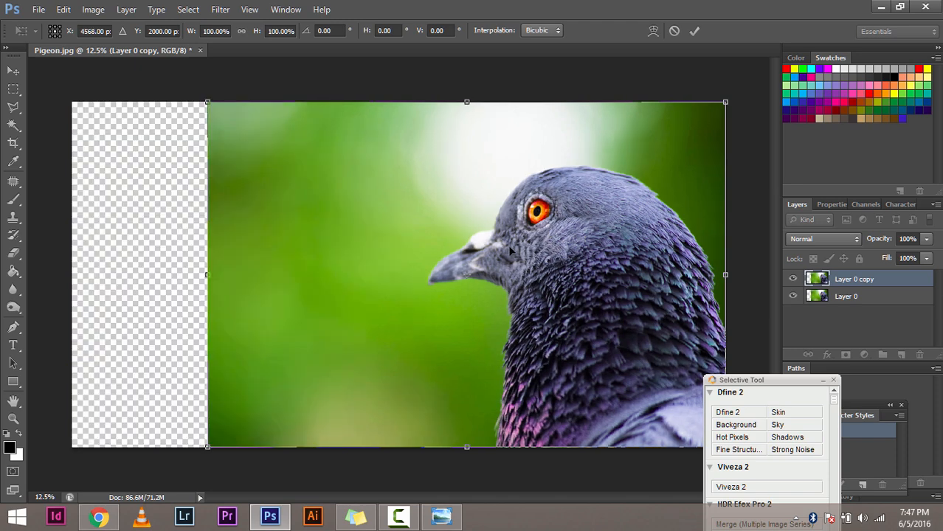
pyautogui.press('Return')
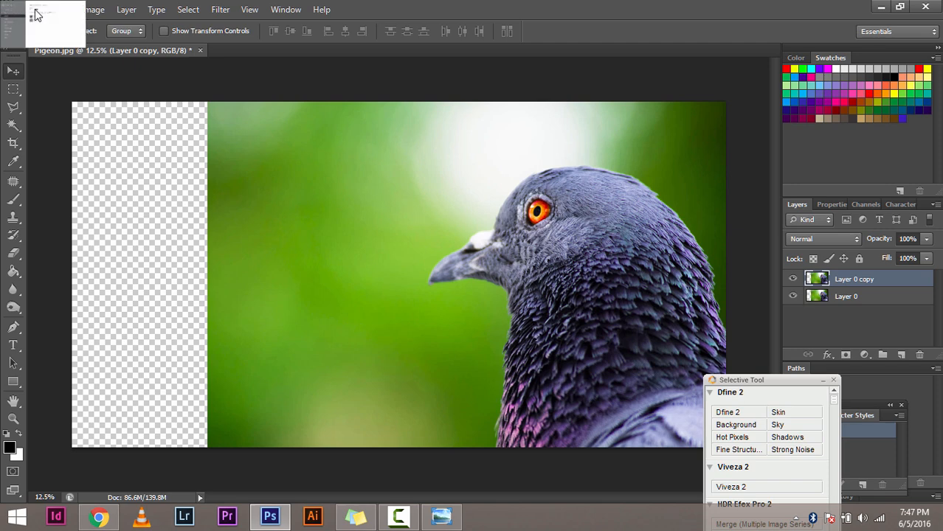
# Stretch Layer 0 copy leftward with Content-Aware Scale to 126.13% width so it covers the empty canvas area
pyautogui.click(93, 17)
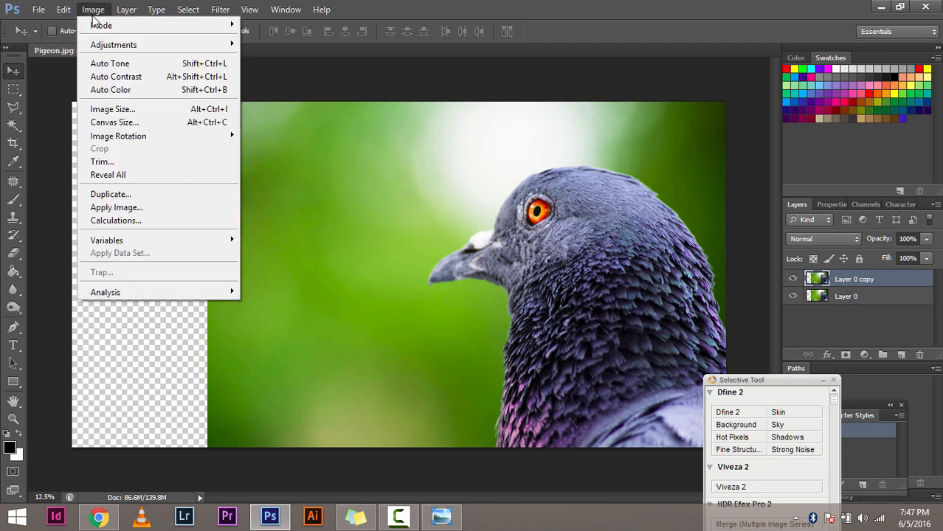
pyautogui.moveTo(64, 14)
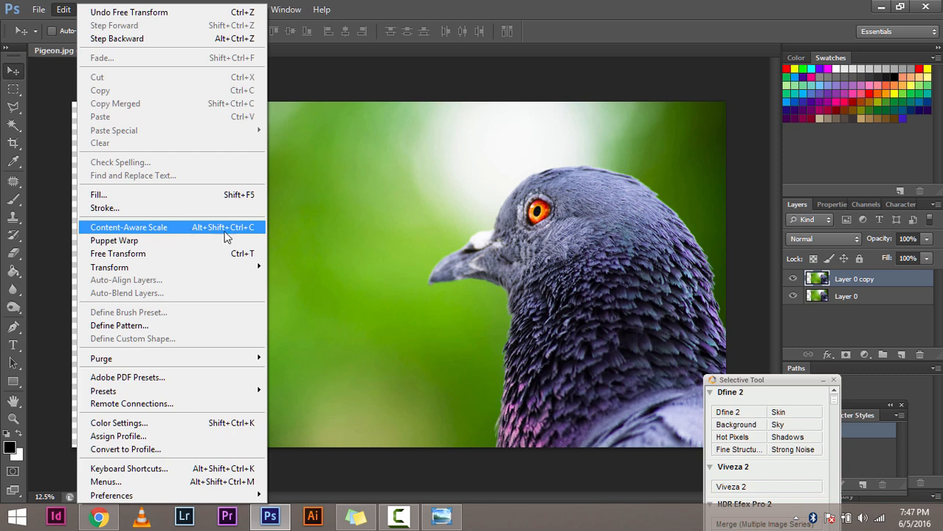
pyautogui.click(64, 11)
pyautogui.click(64, 10)
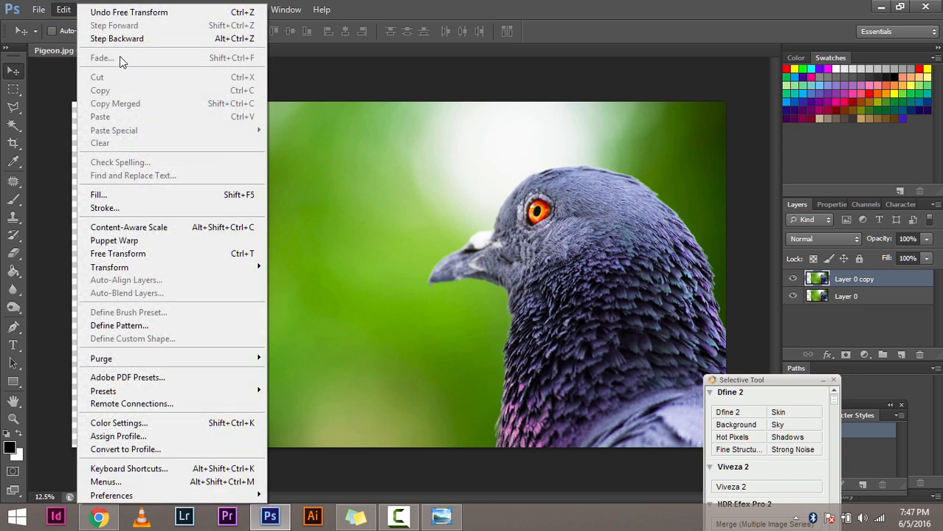
pyautogui.click(129, 227)
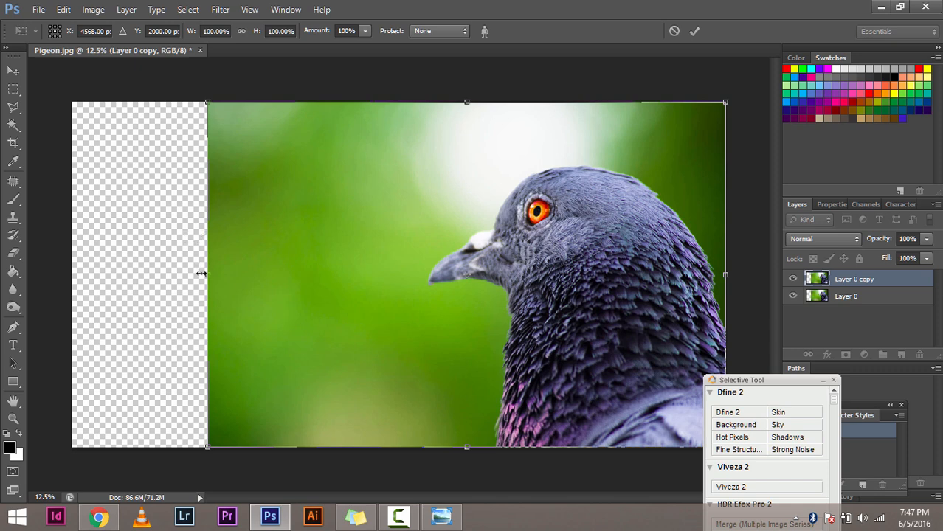
pyautogui.moveTo(207, 276); pyautogui.dragTo(72, 276)
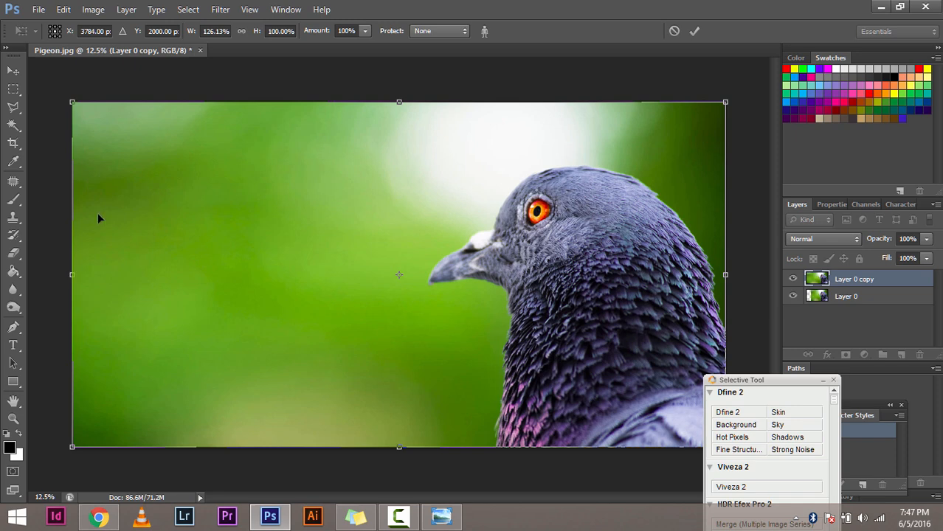
# Try stretching the content-aware scaled copy far past the canvas's left edge, to 140%, 177.58% and 244.82% width
pyautogui.moveTo(33, 276); pyautogui.dragTo(13, 299)
pyautogui.moveTo(724, 273)
pyautogui.mouseDown()
pyautogui.moveTo(834, 255)
pyautogui.moveTo(703, 275)
pyautogui.moveTo(725, 275)
pyautogui.mouseUp()
pyautogui.hotkey('ctrl', '-')
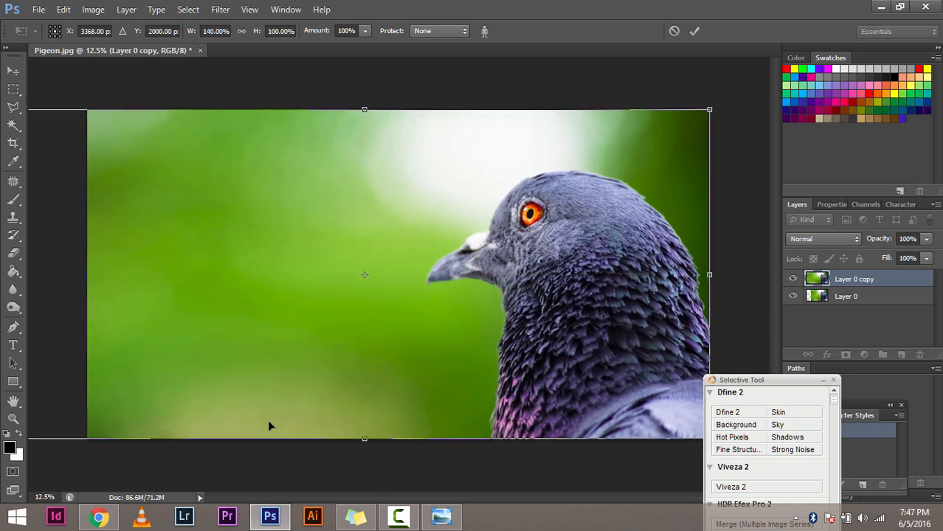
pyautogui.moveTo(133, 275); pyautogui.dragTo(28, 274)
pyautogui.hotkey('ctrl', '-')
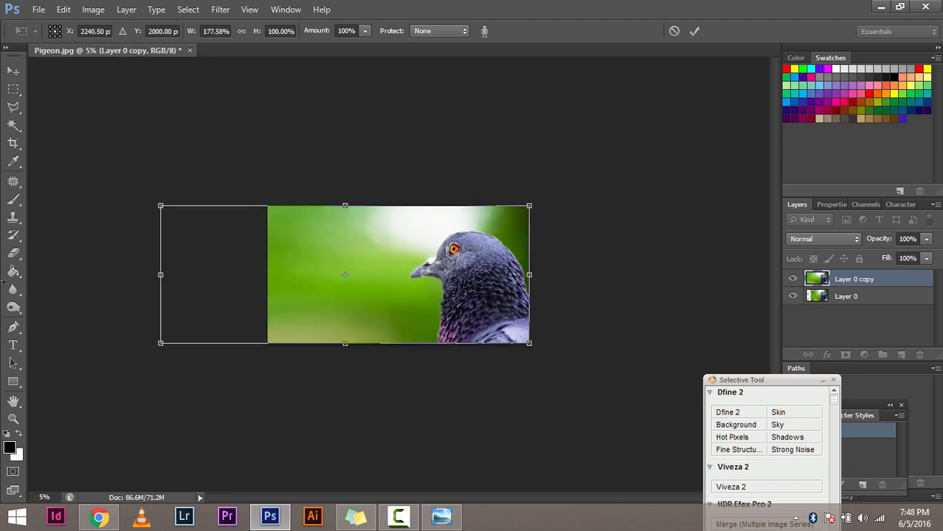
pyautogui.moveTo(137, 281); pyautogui.dragTo(11, 288)
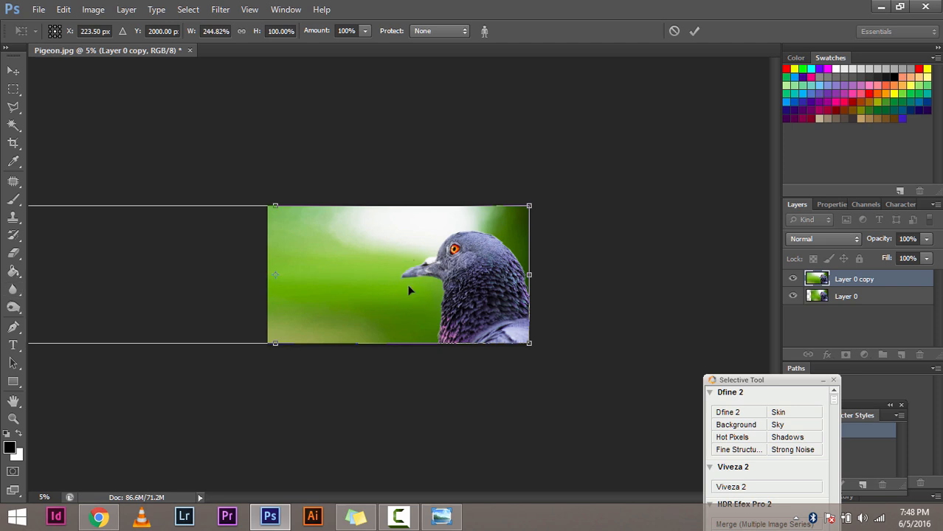
# Step back the overstretch and try content-aware scaling Layer 0 copy to 126.13% width, ending at the canvas's left edge
pyautogui.hotkey('ctrl', 'z')
pyautogui.hotkey('ctrl', 'z')
pyautogui.hotkey('ctrl', 'z')
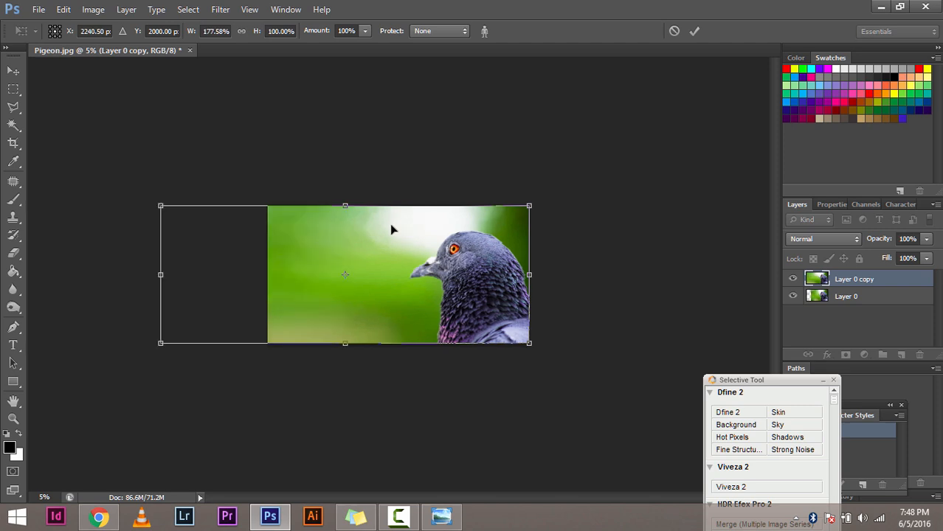
pyautogui.moveTo(167, 283); pyautogui.dragTo(255, 287)
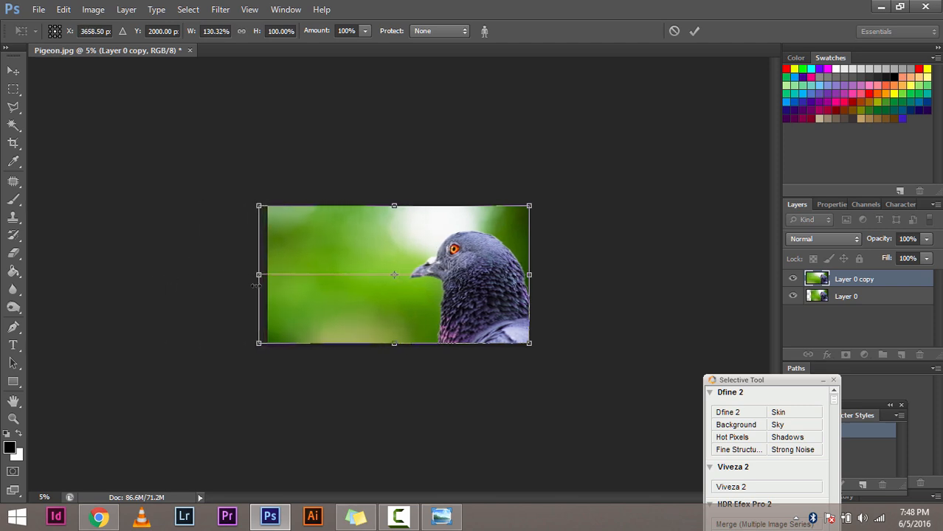
pyautogui.hotkey('ctrl', '+')
pyautogui.hotkey('ctrl', '+')
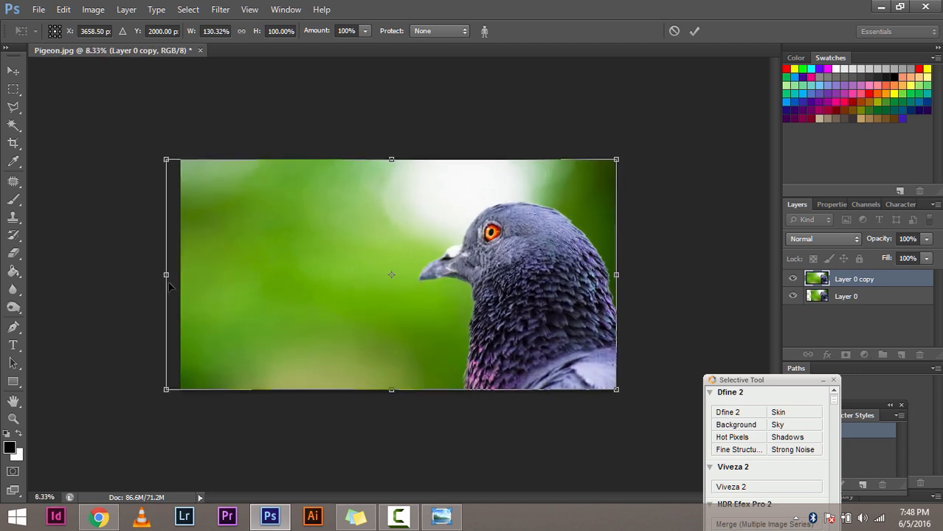
pyautogui.moveTo(166, 275); pyautogui.dragTo(176, 279)
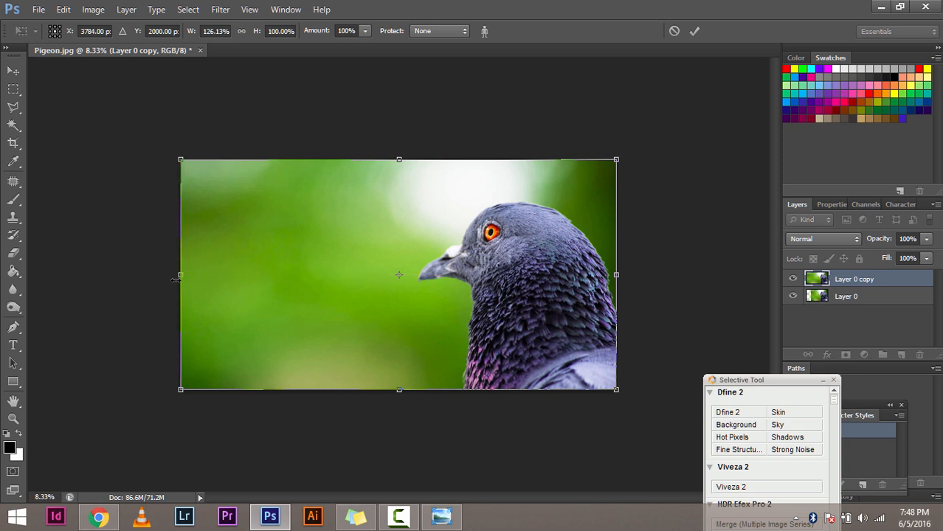
pyautogui.hotkey('ctrl', '+')
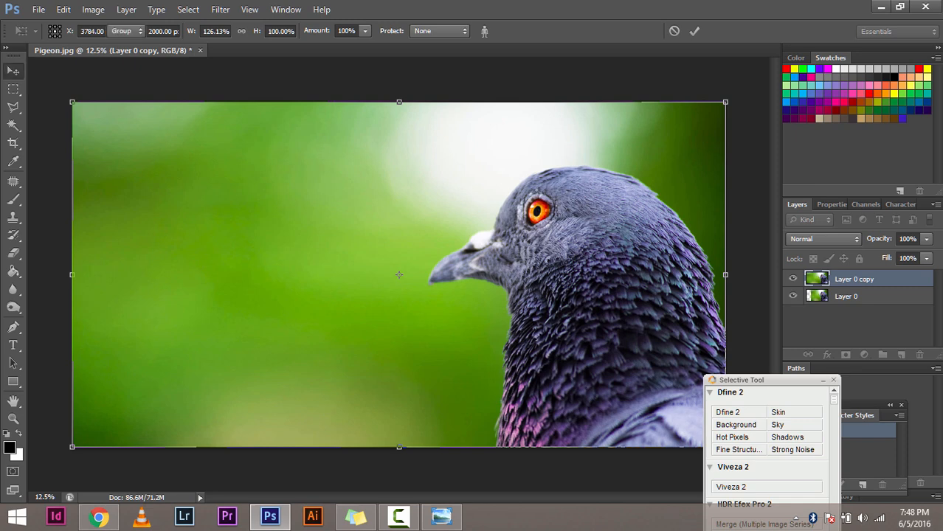
pyautogui.press('Return')
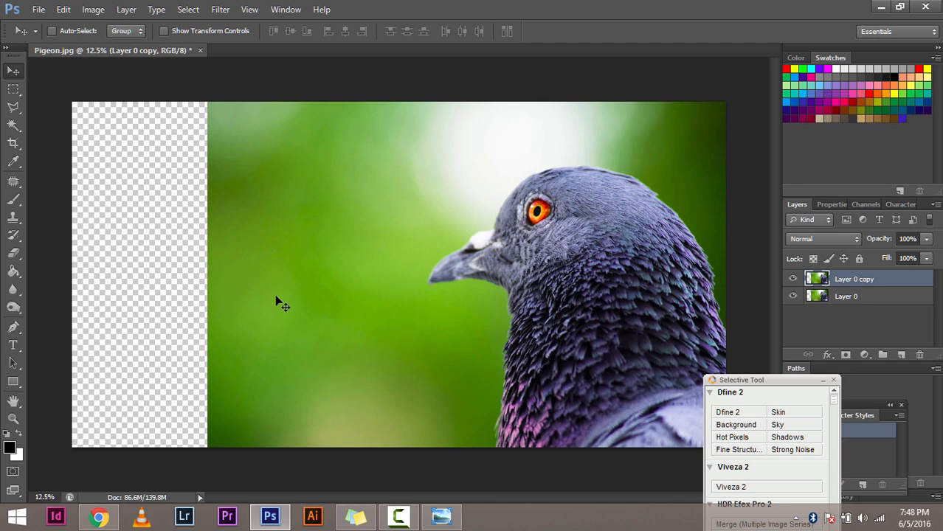
# Marquee-select only the background left of the beak on Layer 0 copy, content-aware scale it to 163.84% width over the empty canvas, and deselect
pyautogui.click(13, 89)
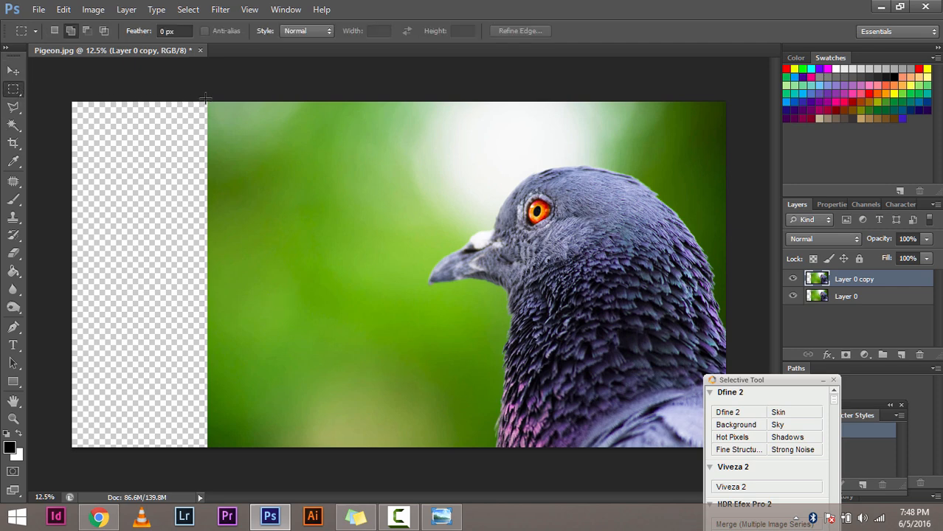
pyautogui.moveTo(206, 99); pyautogui.dragTo(419, 497)
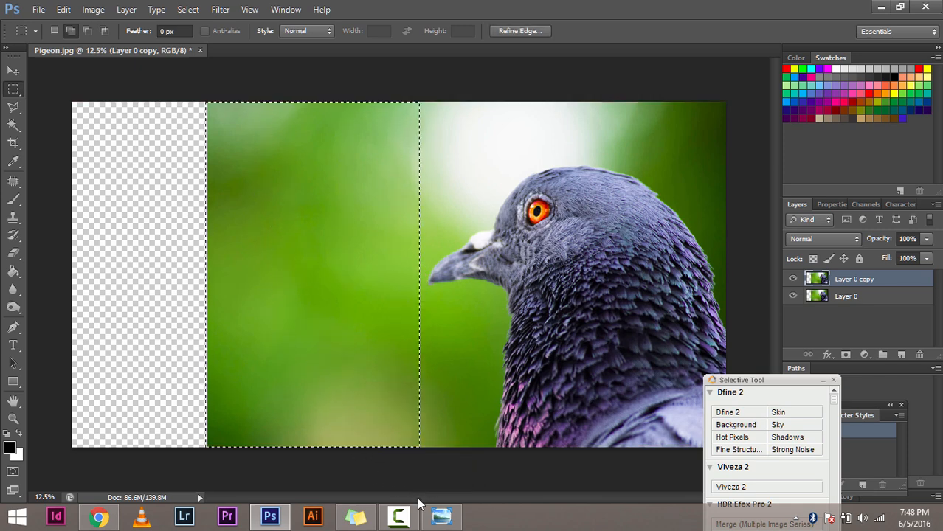
pyautogui.click(90, 10)
pyautogui.moveTo(63, 9)
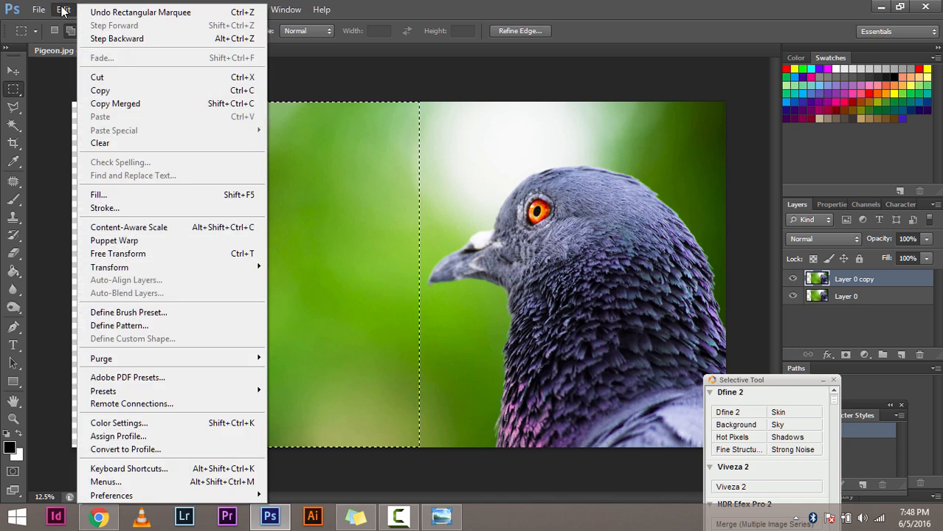
pyautogui.click(175, 233)
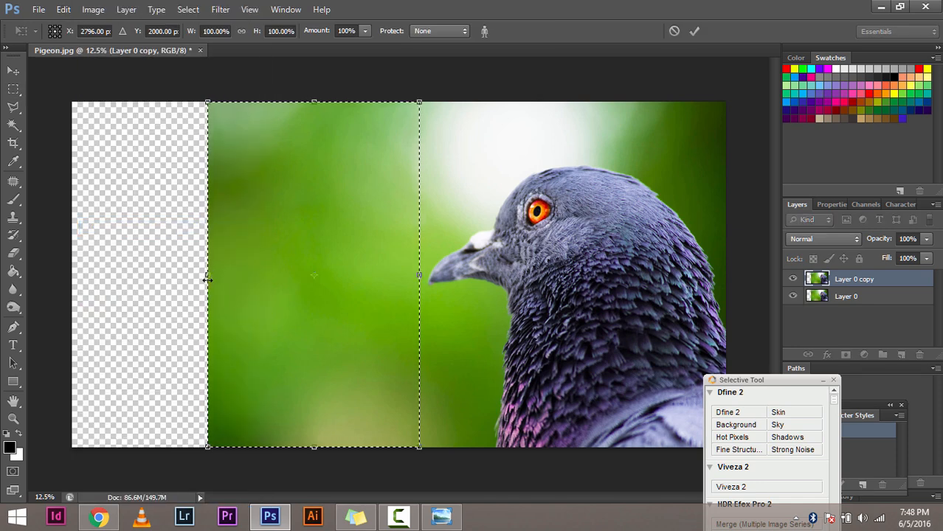
pyautogui.moveTo(208, 278); pyautogui.dragTo(73, 258)
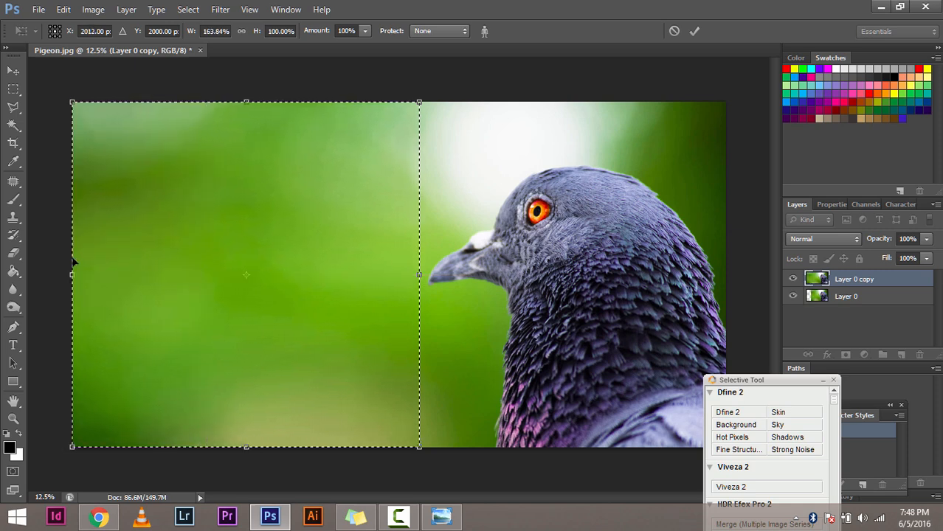
pyautogui.press('Return')
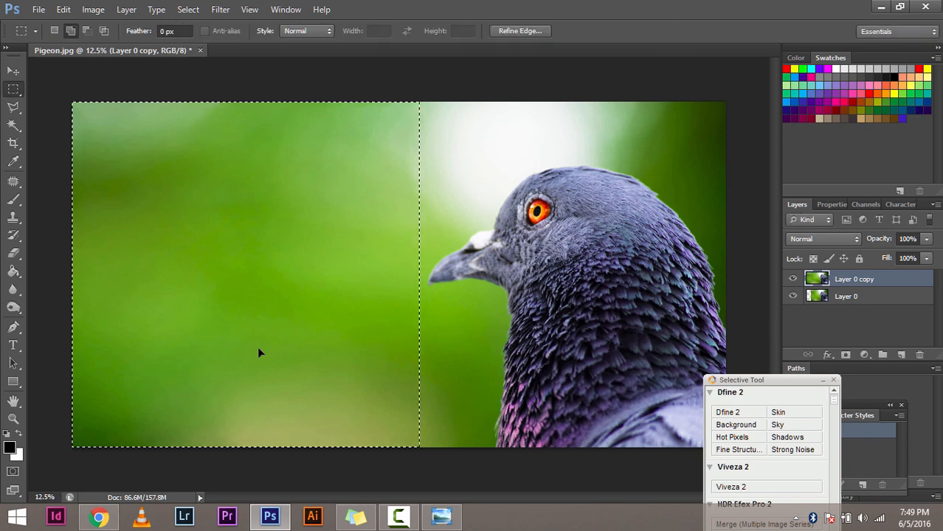
pyautogui.hotkey('ctrl', 'd')
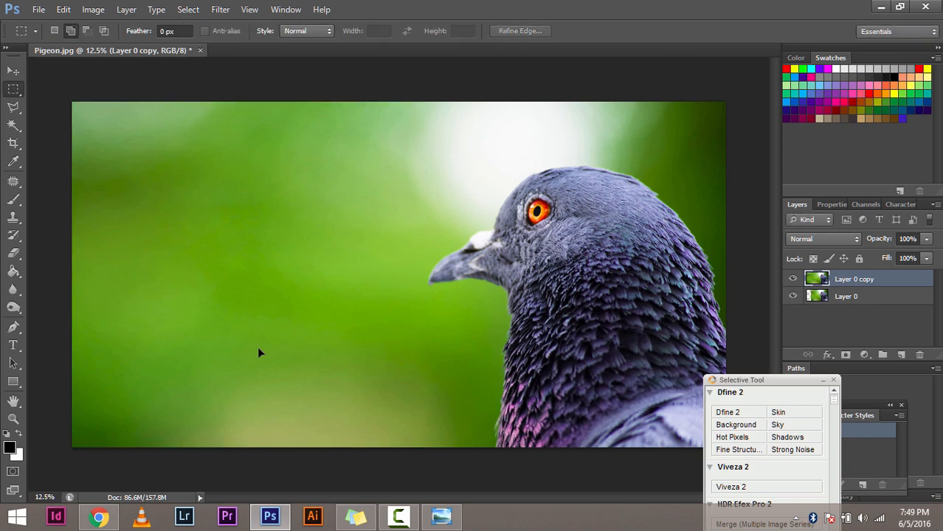
# Add the text HAPPY on the green background, well to the left of the pigeon's beak
pyautogui.click(14, 345)
pyautogui.click(160, 282)
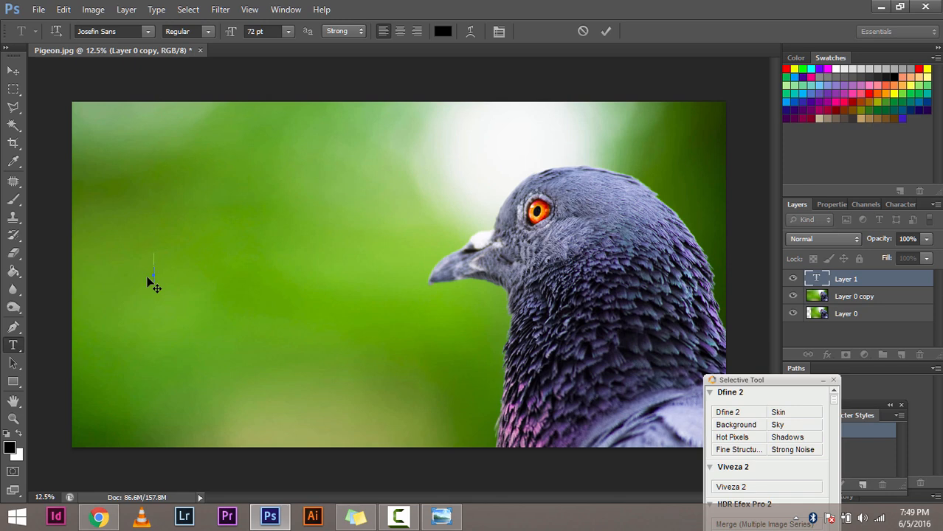
pyautogui.write('HAPPY')
pyautogui.click(878, 297)
pyautogui.click(880, 281)
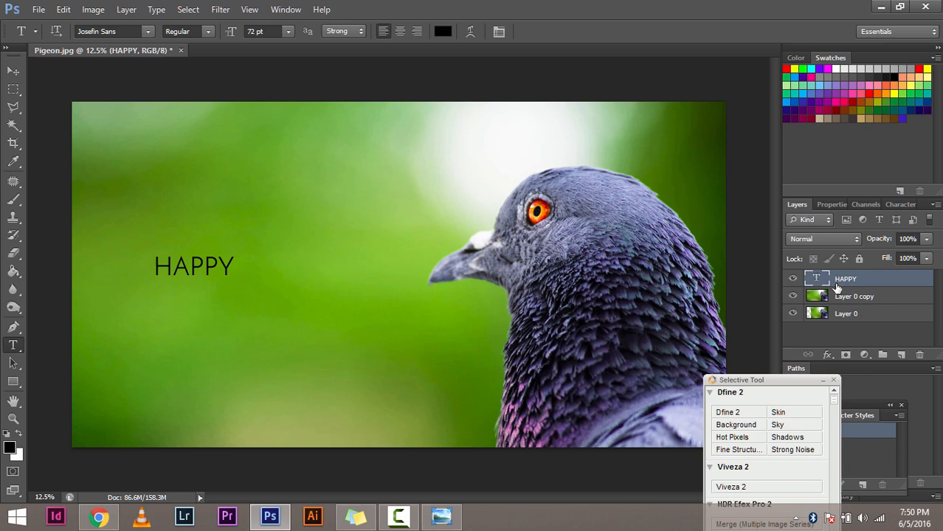
# Add the placeholder text "lihsgihairh" as a separate text layer below and to the right of HAPPY
pyautogui.click(234, 336)
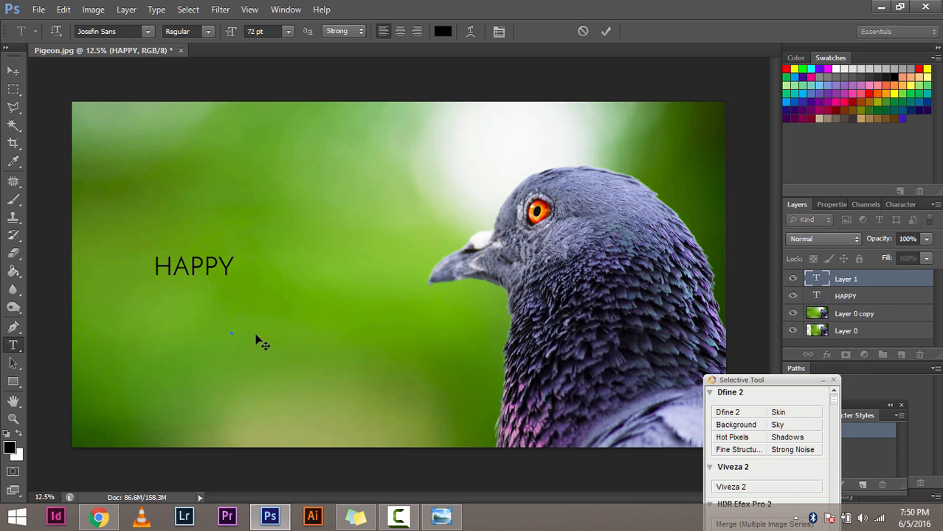
pyautogui.write('lihsgihairh')
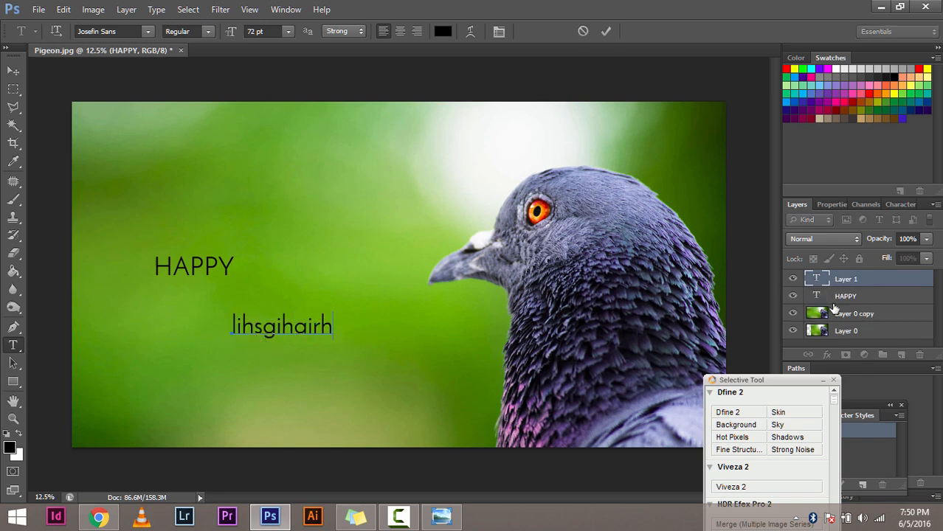
pyautogui.click(841, 296)
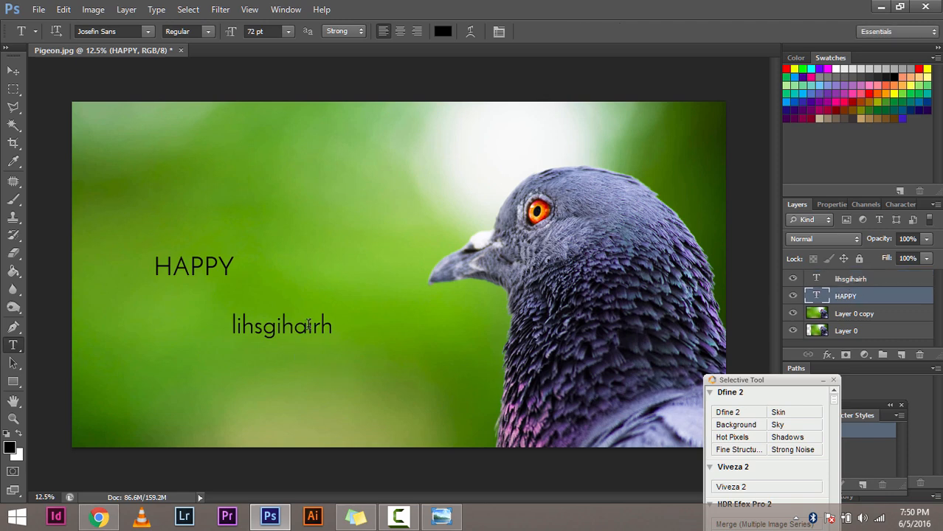
pyautogui.click(849, 280)
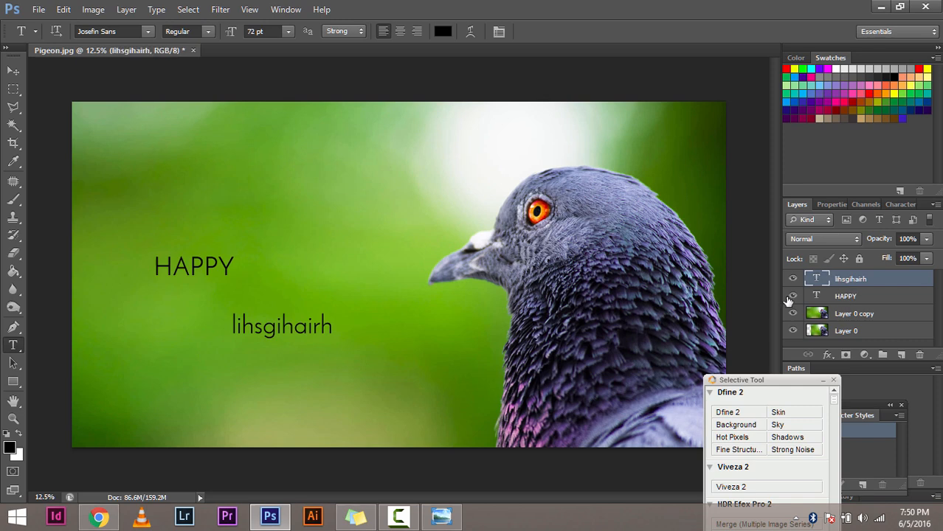
# Try deleting the HAPPY text layer on its own, and undo the deletion
pyautogui.click(863, 299)
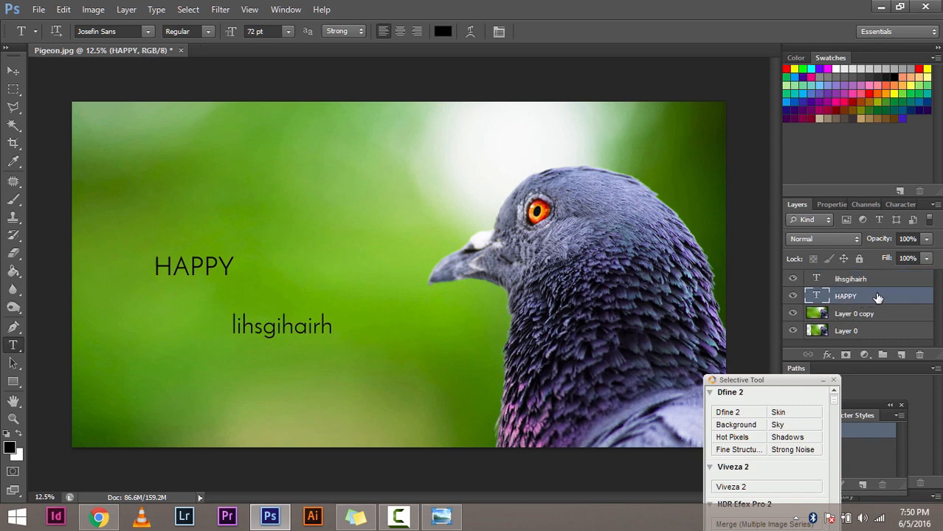
pyautogui.moveTo(878, 297); pyautogui.dragTo(922, 356)
pyautogui.moveTo(927, 362); pyautogui.dragTo(920, 355)
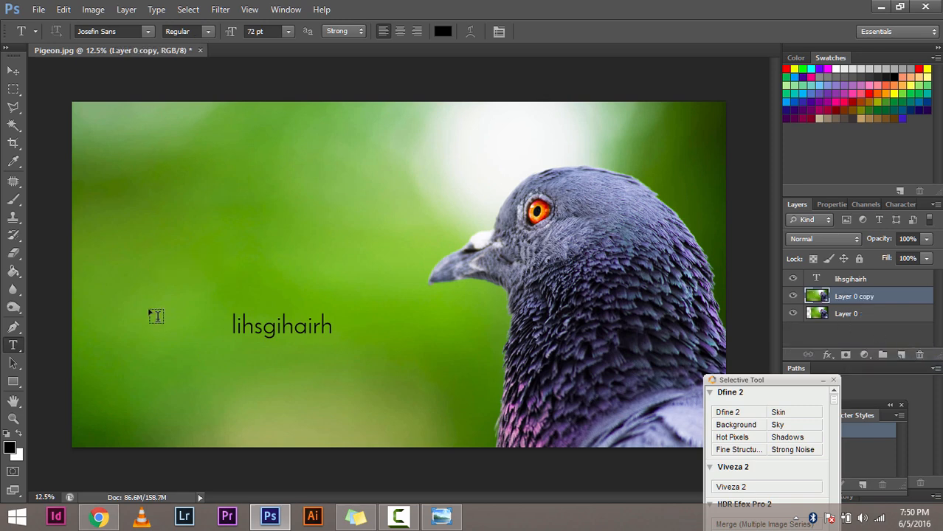
pyautogui.hotkey('ctrl', 'z')
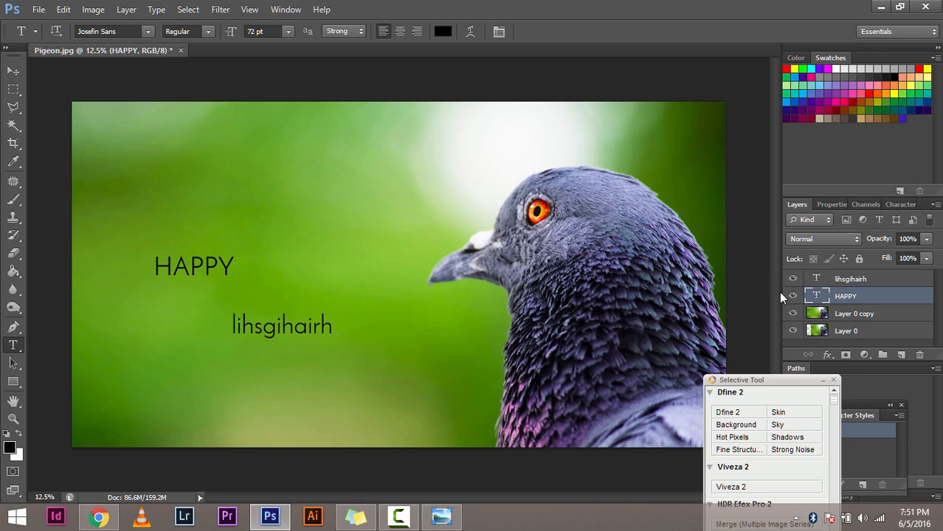
# Examine the Photoshop PSD option and the other file formats offered when saving Pigeon under a new name, without saving
pyautogui.click(40, 10)
pyautogui.click(107, 163)
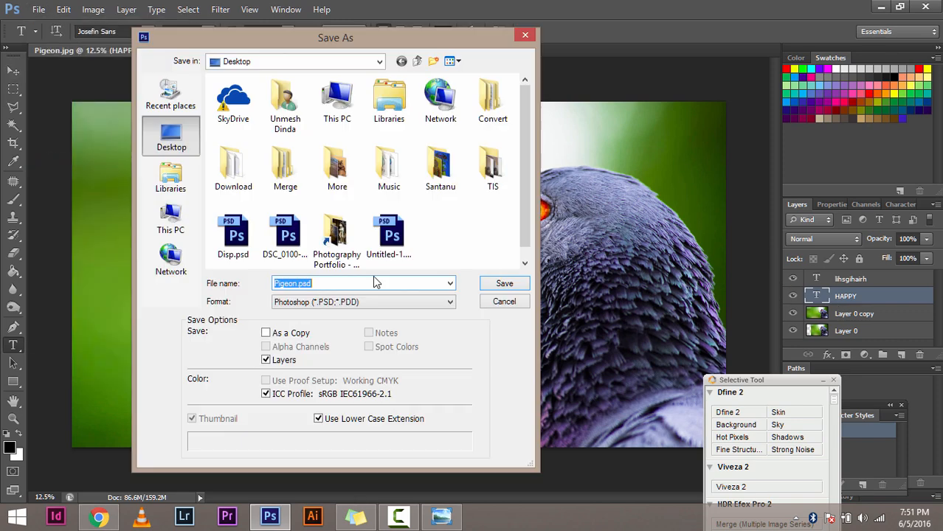
pyautogui.click(387, 302)
pyautogui.click(389, 313)
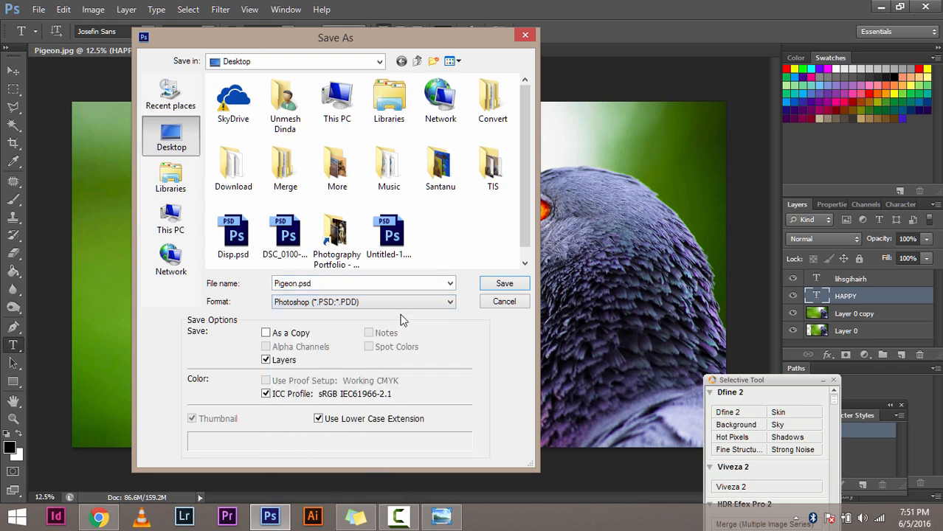
pyautogui.click(524, 302)
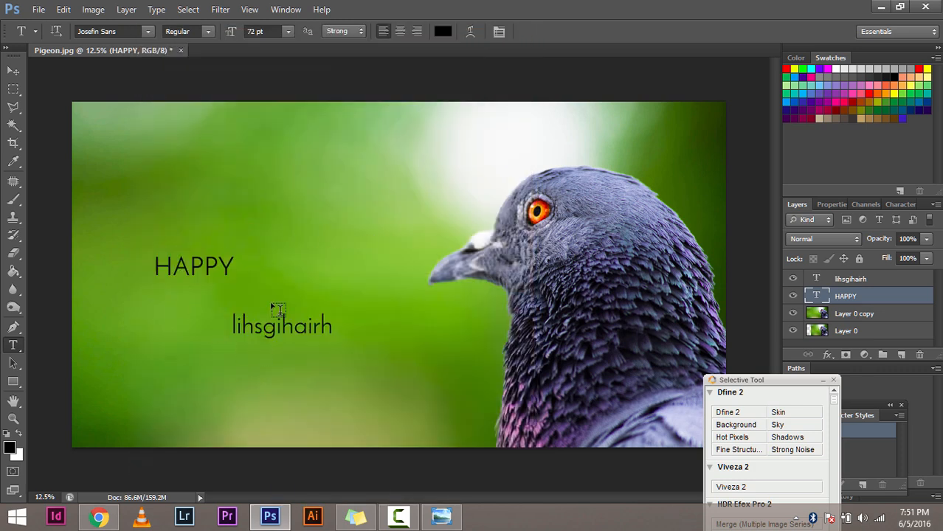
pyautogui.click(38, 9)
pyautogui.click(84, 162)
pyautogui.click(372, 302)
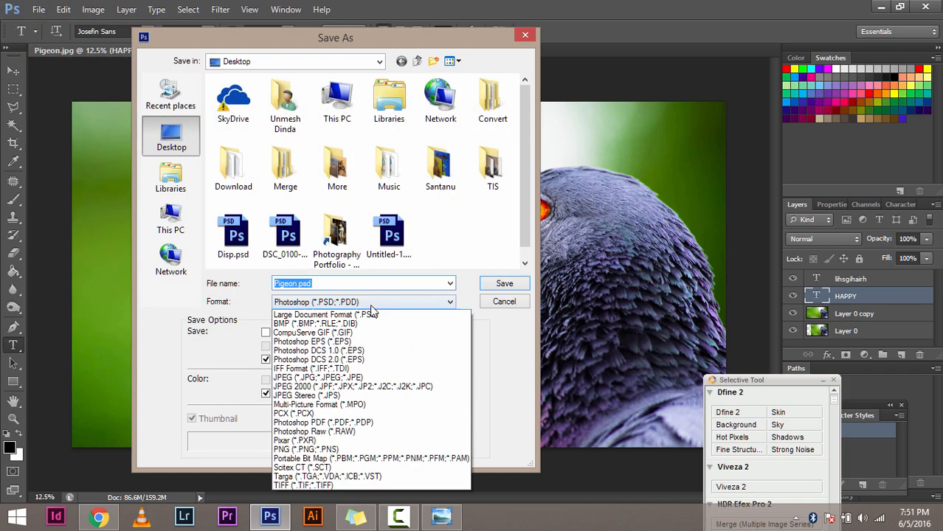
pyautogui.click(510, 304)
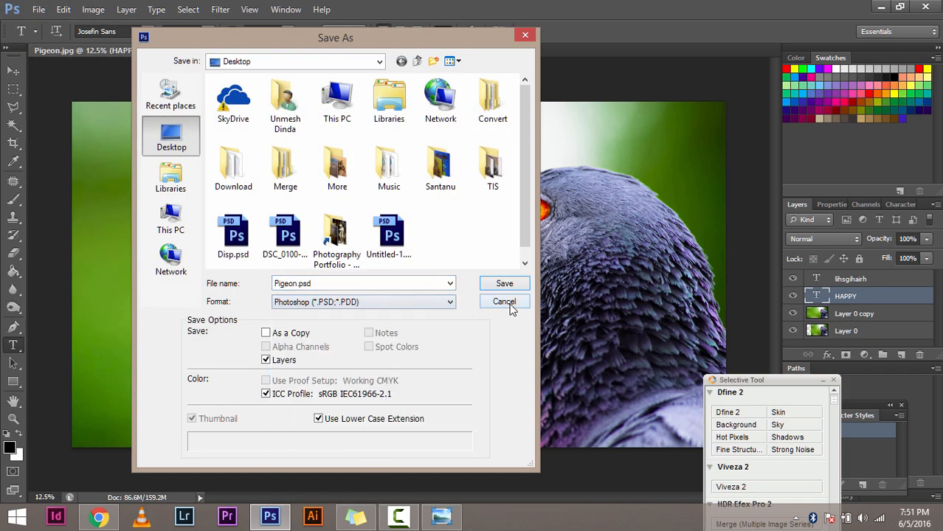
pyautogui.click(509, 304)
# Delete the "lihsgihairh" text layer and add the text SUMMER below and to the right of HAPPY
pyautogui.moveTo(886, 280); pyautogui.dragTo(920, 355)
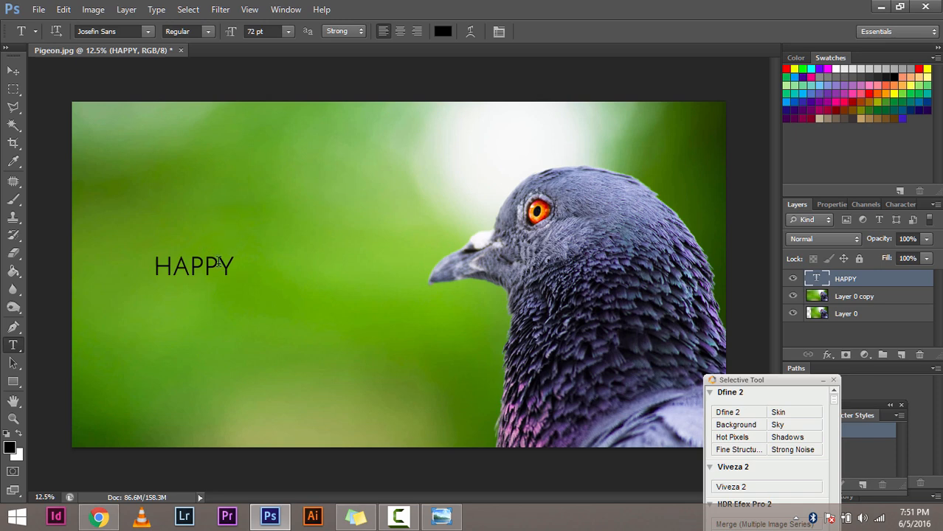
pyautogui.click(238, 334)
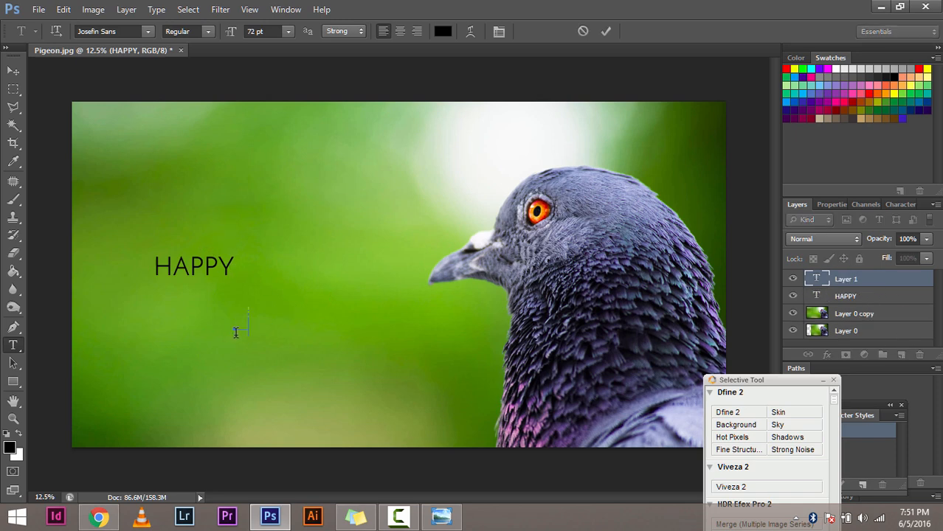
pyautogui.write('SUMMER')
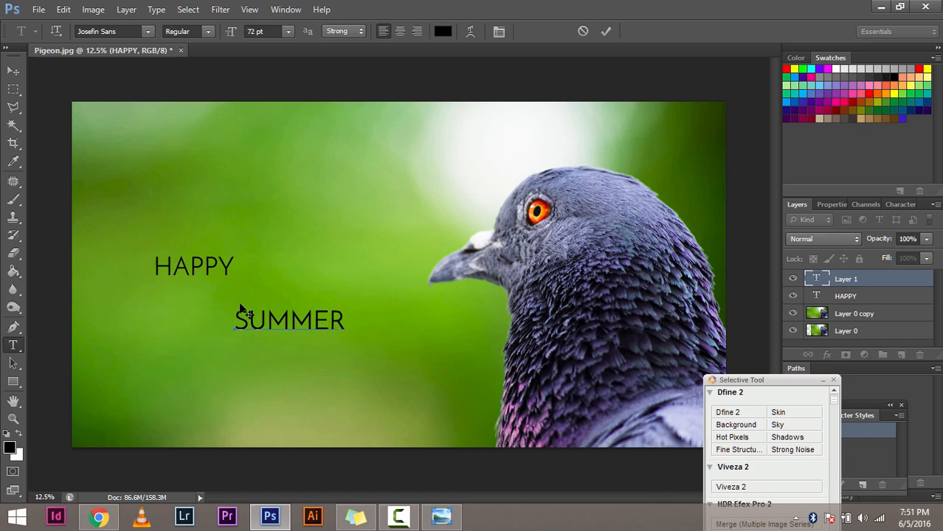
pyautogui.click(13, 70)
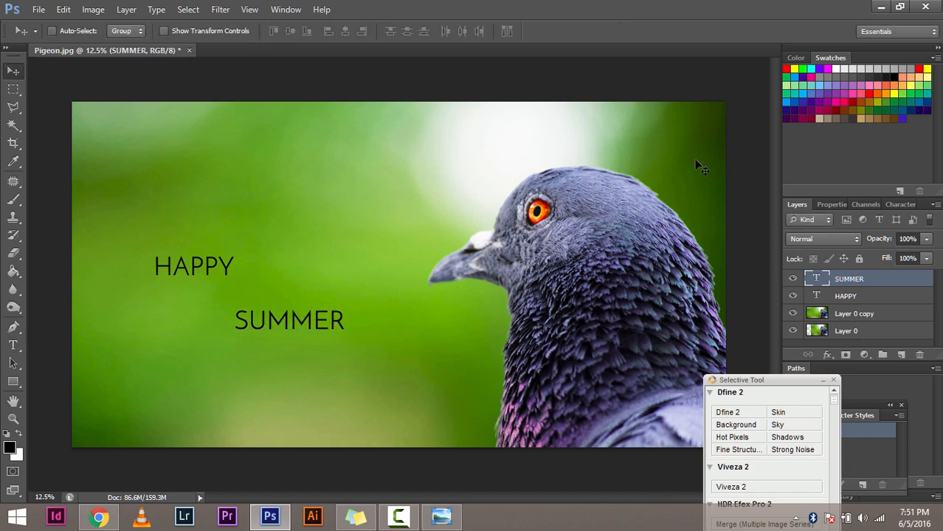
# Try enlarging the HAPPY text unevenly to about 401% width and 459% height, and undo the scaling
pyautogui.click(847, 295)
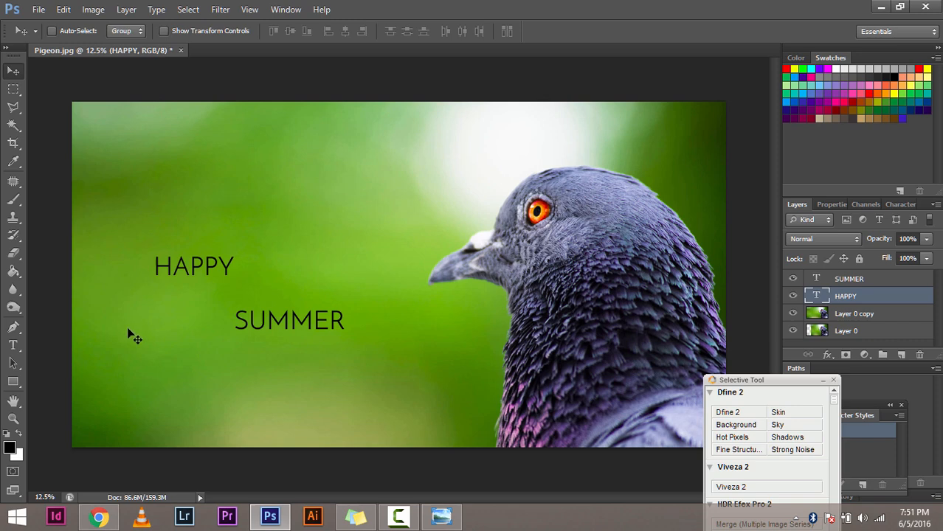
pyautogui.hotkey('ctrl', 't')
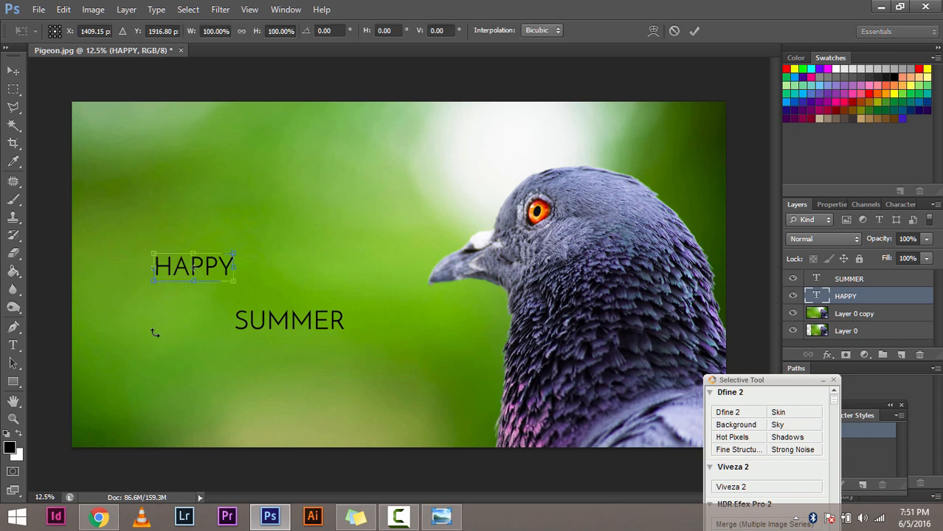
pyautogui.click(64, 10)
pyautogui.moveTo(194, 272)
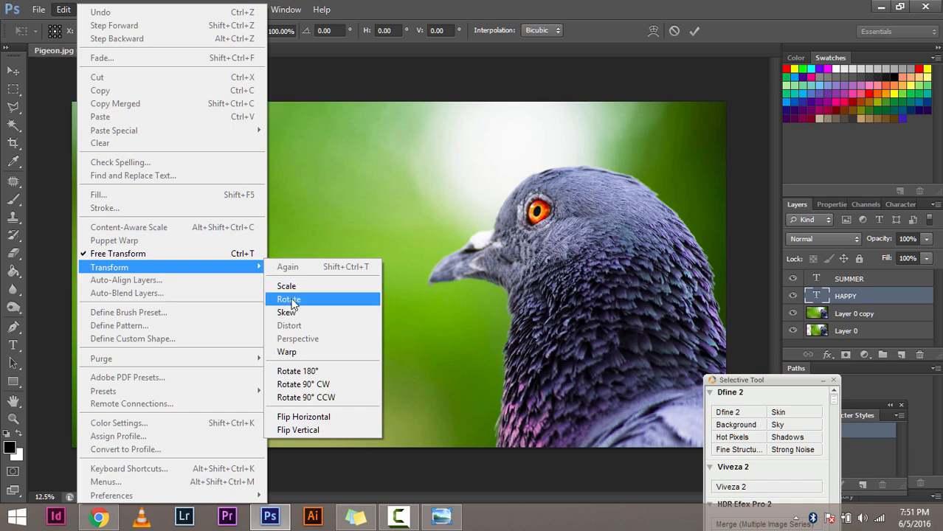
pyautogui.click(60, 11)
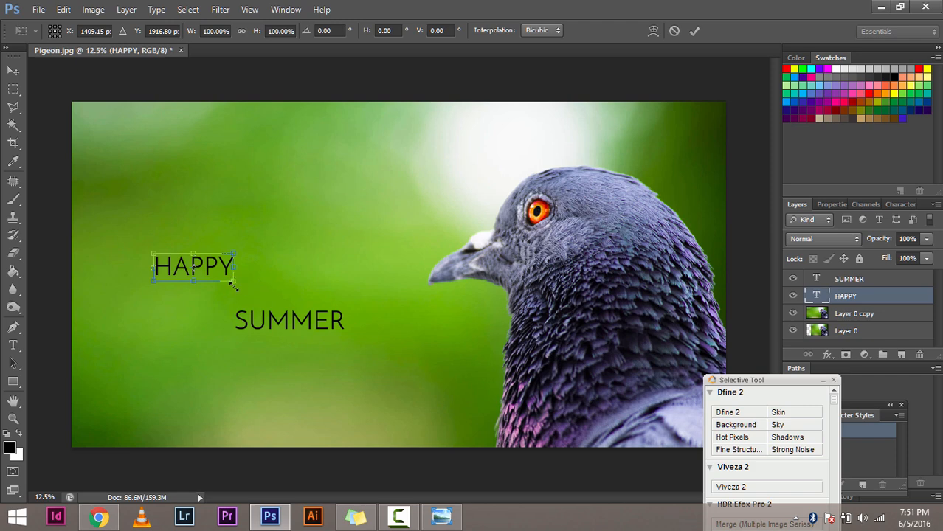
pyautogui.moveTo(232, 284); pyautogui.dragTo(469, 385)
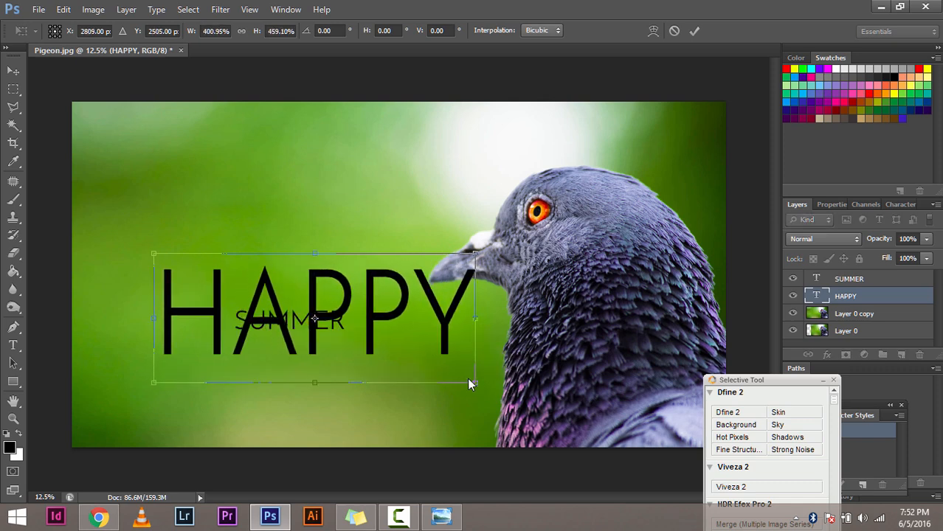
pyautogui.press('Return')
pyautogui.hotkey('ctrl', 'z')
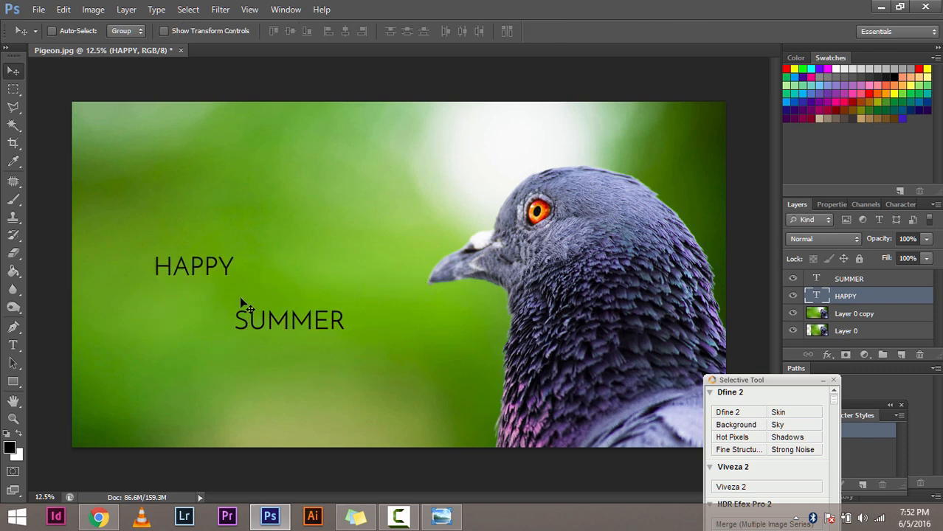
# Enlarge the HAPPY text proportionally to about 317% of its size
pyautogui.hotkey('ctrl', 't')
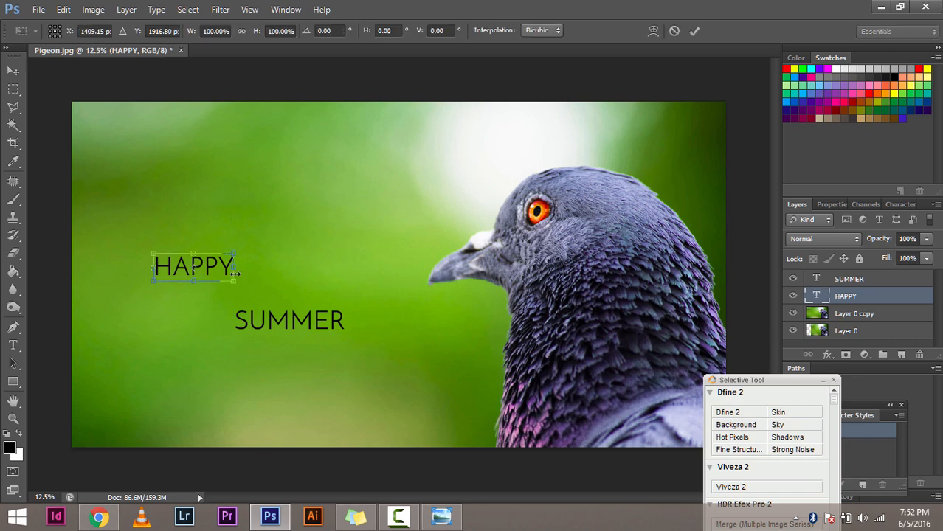
pyautogui.moveTo(234, 285); pyautogui.dragTo(403, 337)
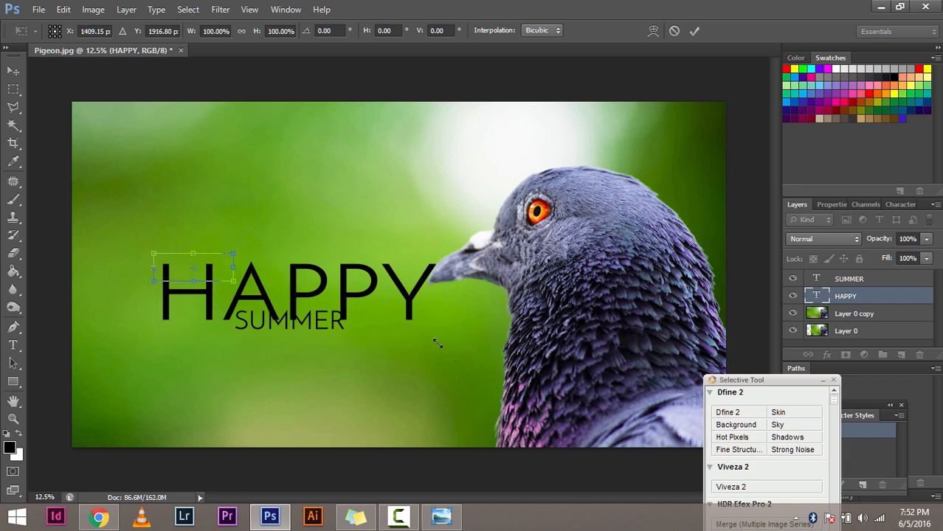
pyautogui.hotkey('ctrl', 'z')
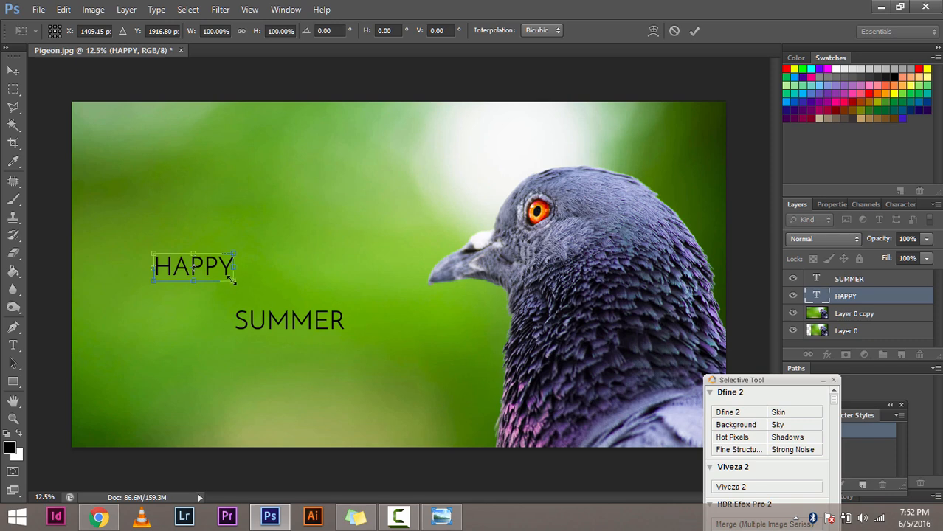
pyautogui.moveTo(232, 280); pyautogui.dragTo(389, 390)
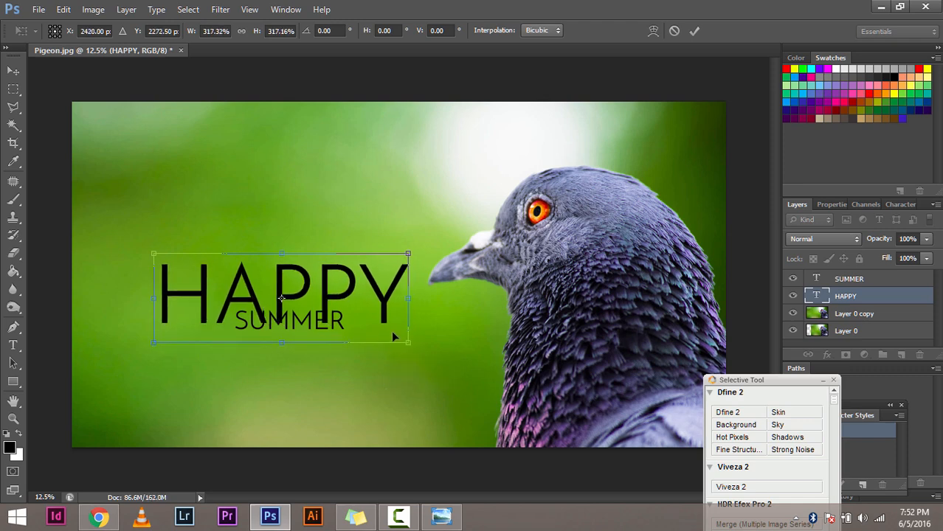
pyautogui.press('Return')
# Move the enlarged HAPPY text above SUMMER, roughly centred over it and clear of the pigeon's beak
pyautogui.moveTo(292, 293); pyautogui.dragTo(270, 253)
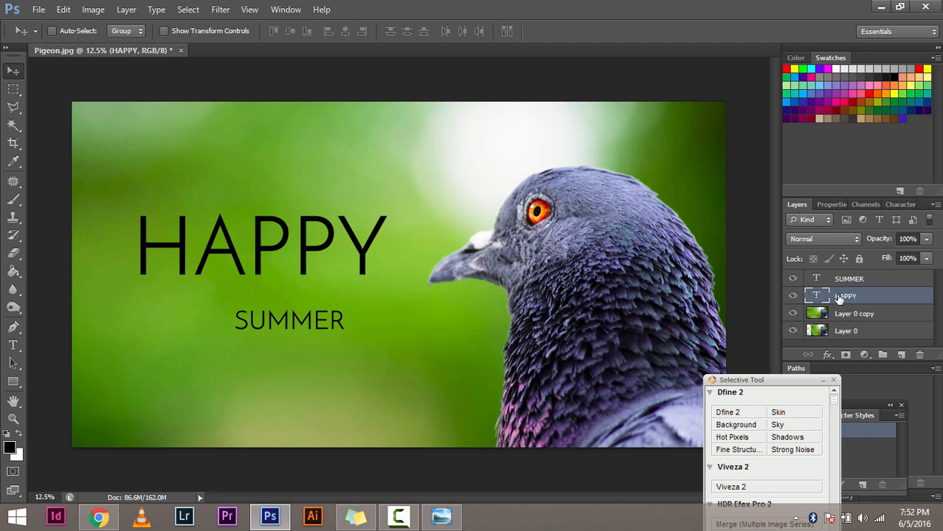
pyautogui.moveTo(299, 336); pyautogui.dragTo(347, 336)
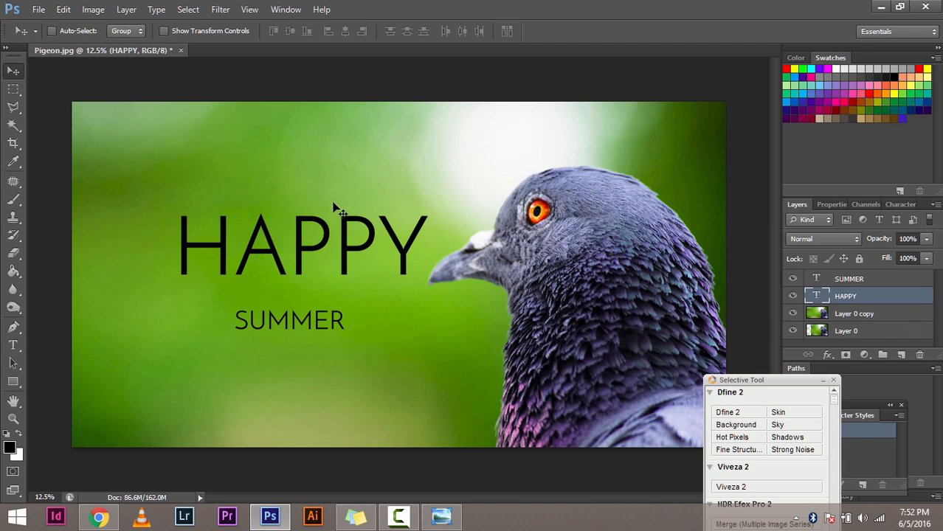
pyautogui.moveTo(304, 228); pyautogui.dragTo(284, 278)
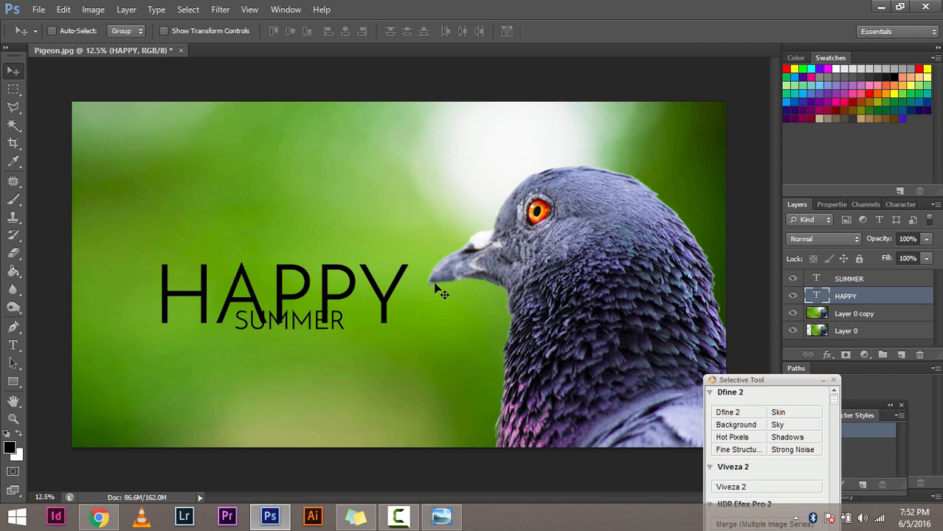
pyautogui.hotkey('ctrl', 'z')
pyautogui.hotkey('ctrl', 'z')
pyautogui.hotkey('ctrl', 'z')
pyautogui.moveTo(310, 237); pyautogui.dragTo(289, 236)
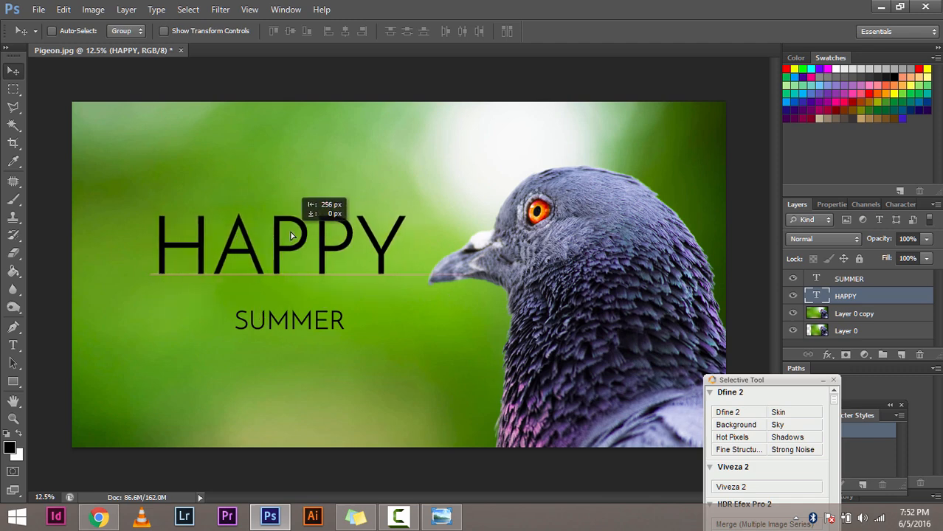
# Move the SUMMER text under HAPPY's left edge and enlarge it proportionally to roughly match HAPPY's width
pyautogui.click(853, 281)
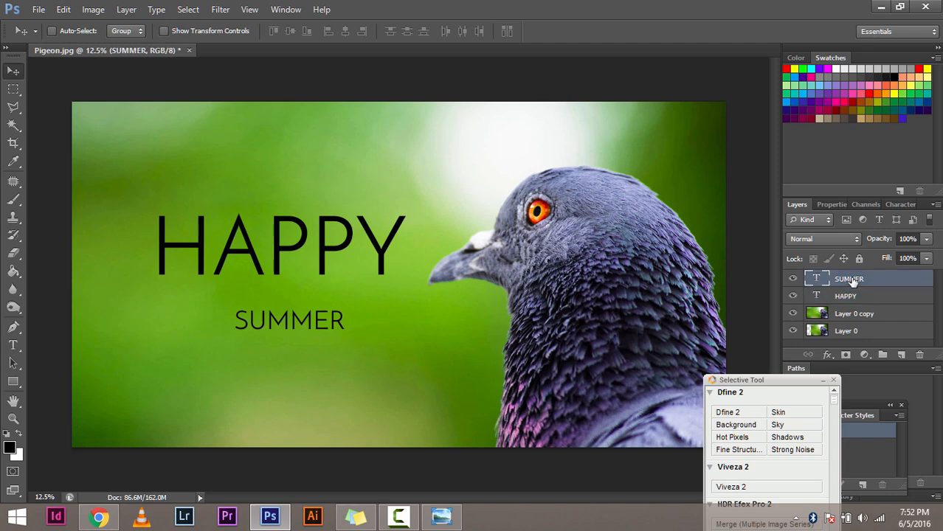
pyautogui.hotkey('ctrl', 't')
pyautogui.moveTo(275, 335); pyautogui.dragTo(188, 320)
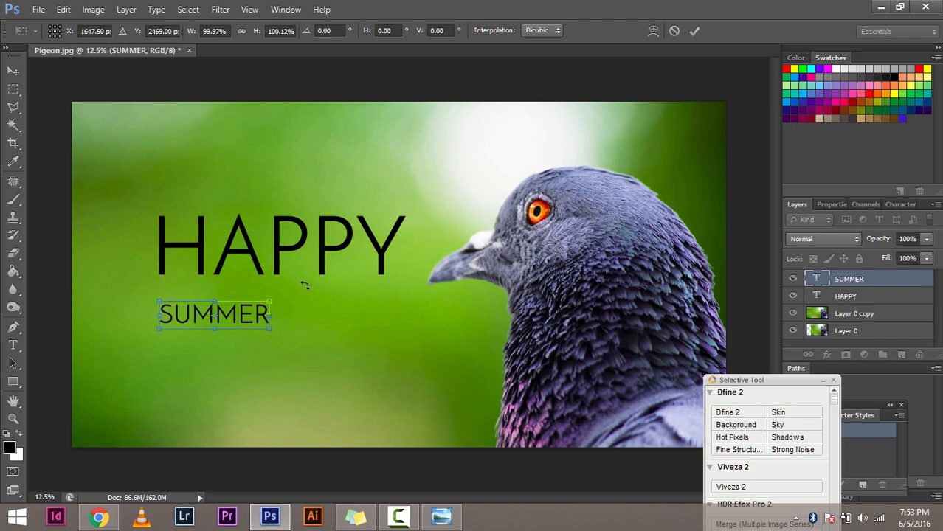
pyautogui.moveTo(268, 332); pyautogui.dragTo(405, 381)
pyautogui.press('Return')
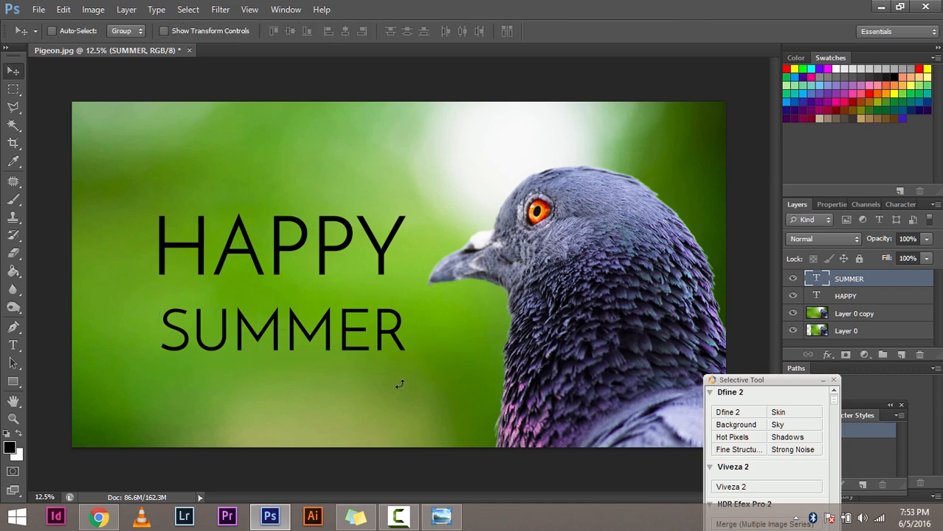
# Show the rulers and place vertical guides along the right and left edges of the HAPPY text
pyautogui.hotkey('ctrl', '+')
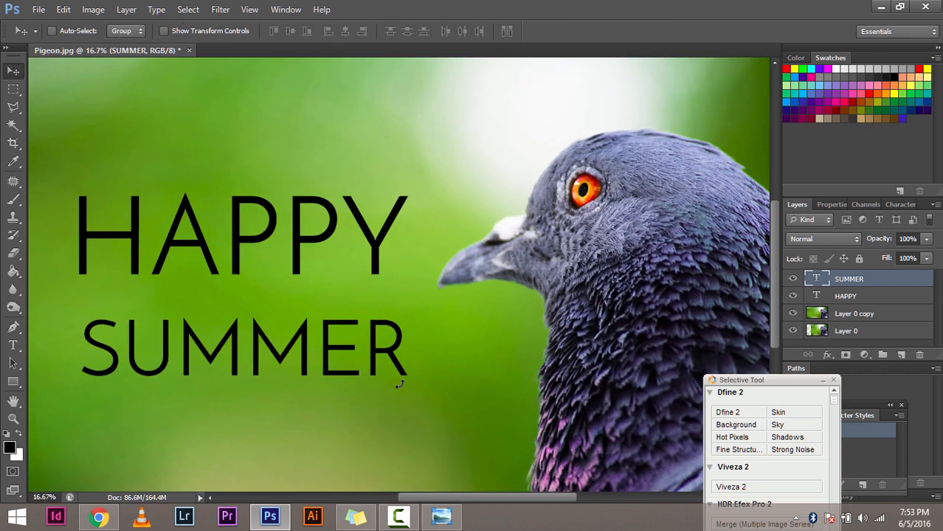
pyautogui.hotkey('ctrl', '+')
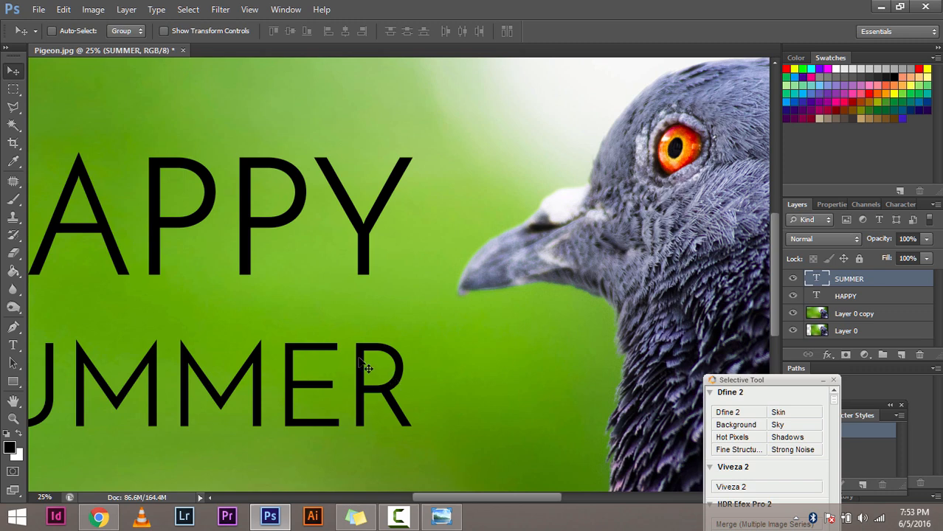
pyautogui.hotkey('ctrl', 'r')
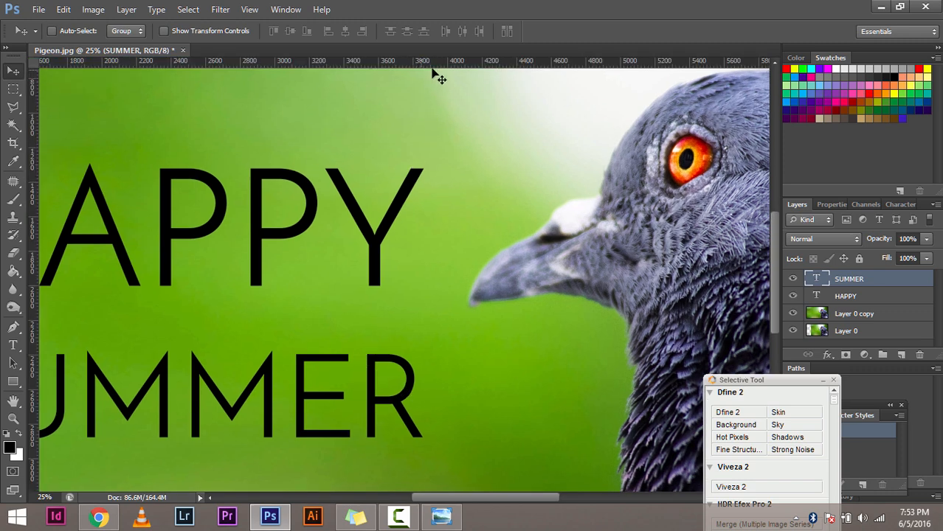
pyautogui.scroll(-1, 423, 403)
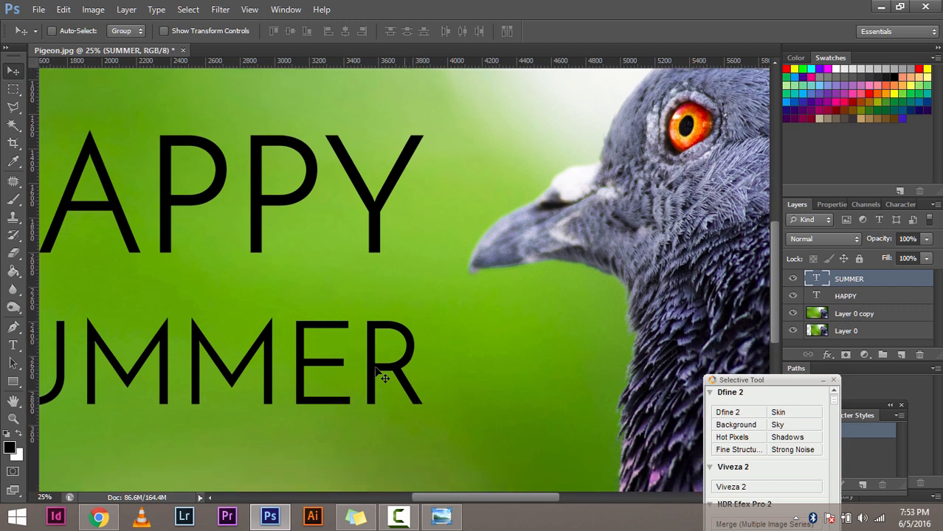
pyautogui.moveTo(44, 275); pyautogui.dragTo(423, 315)
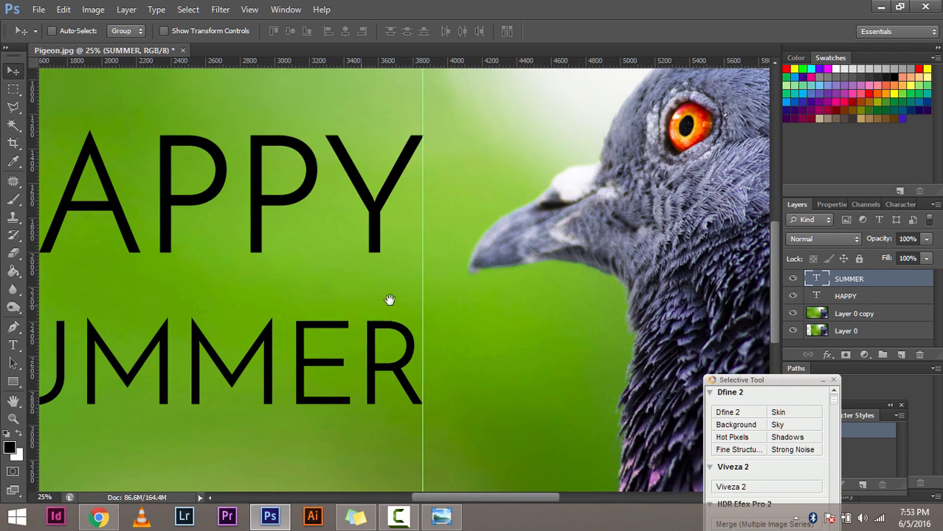
pyautogui.moveTo(388, 297); pyautogui.dragTo(709, 273)
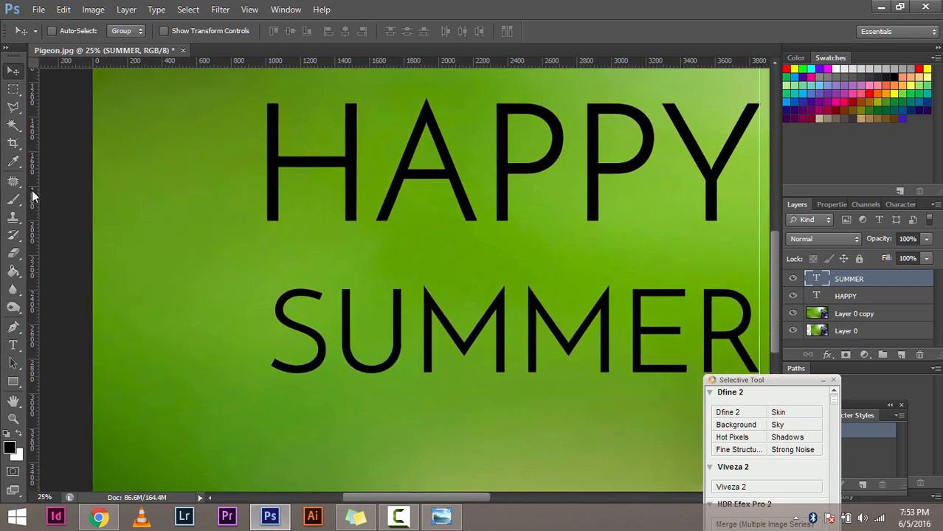
pyautogui.moveTo(41, 202); pyautogui.dragTo(268, 282)
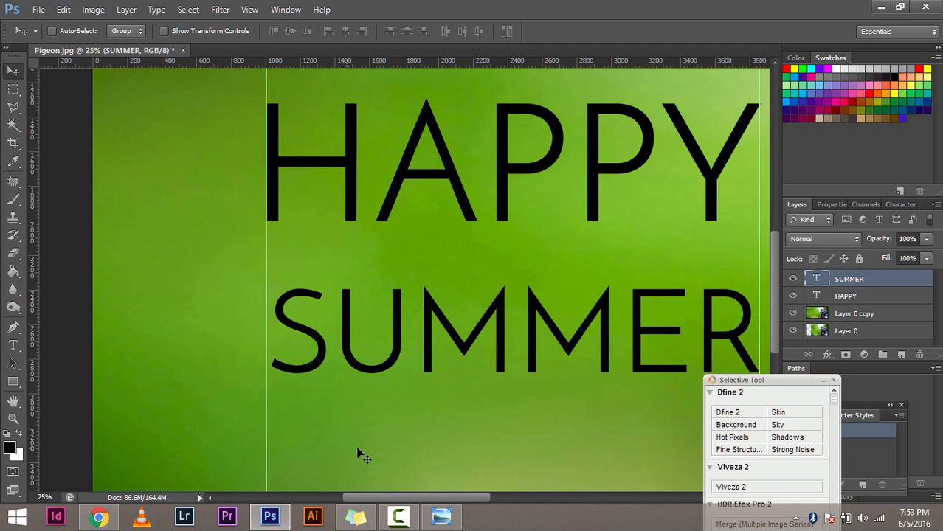
# Scale the SUMMER text proportionally to about 101% so that its left edge meets the left guide
pyautogui.hotkey('ctrl', 't')
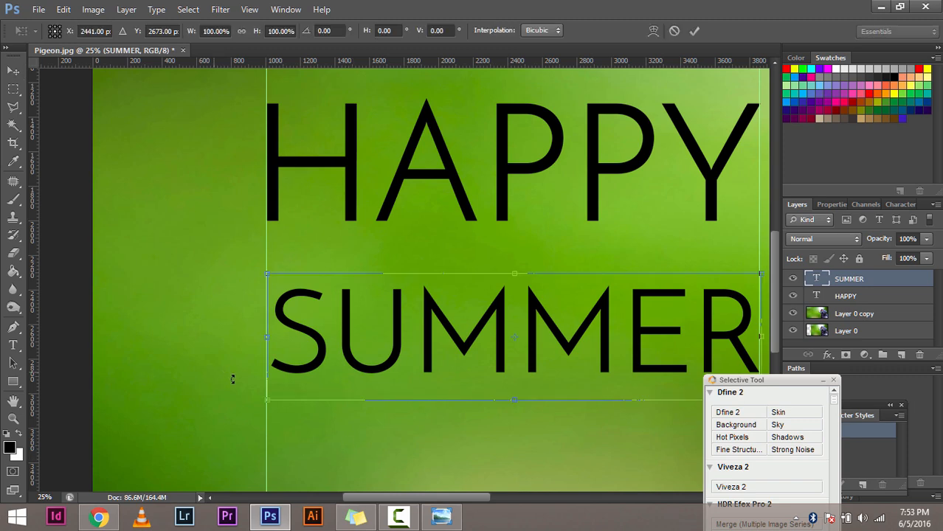
pyautogui.moveTo(263, 403); pyautogui.dragTo(262, 405)
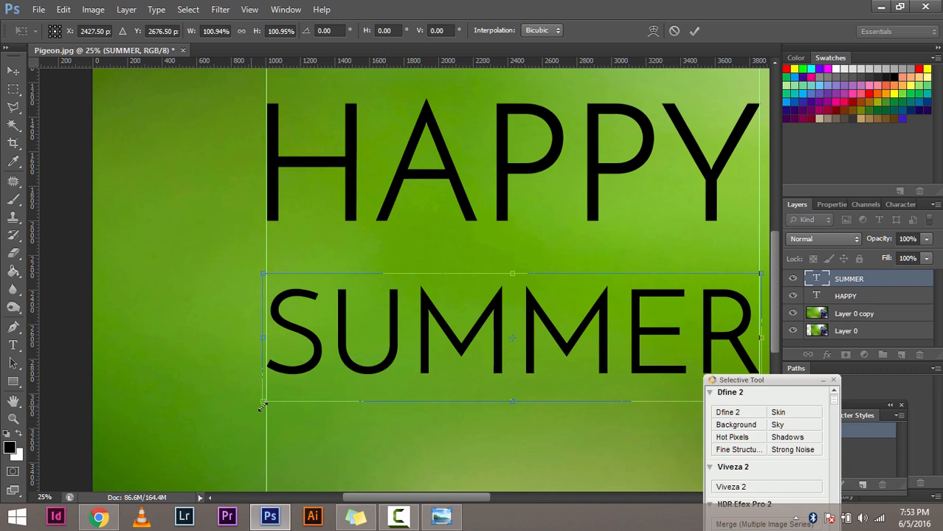
pyautogui.press('Return')
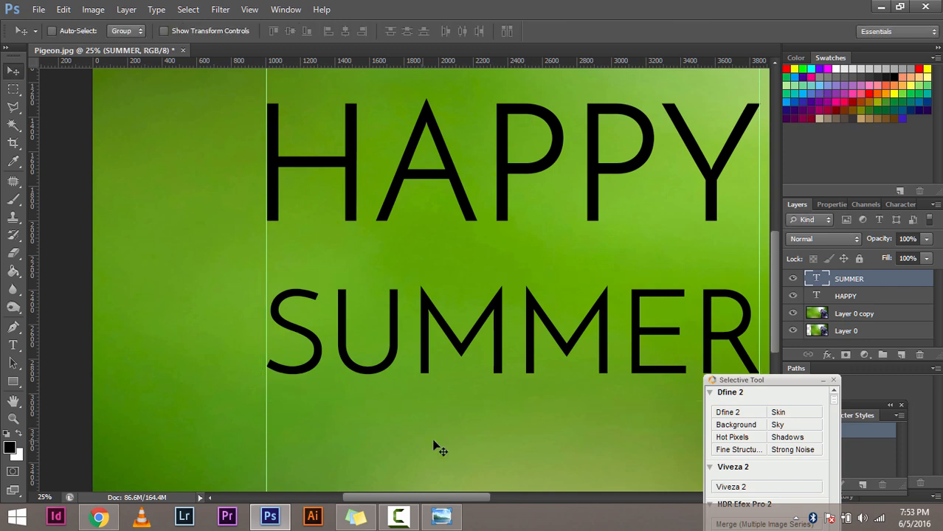
pyautogui.hotkey('ctrl', '-')
pyautogui.hotkey('ctrl', '-')
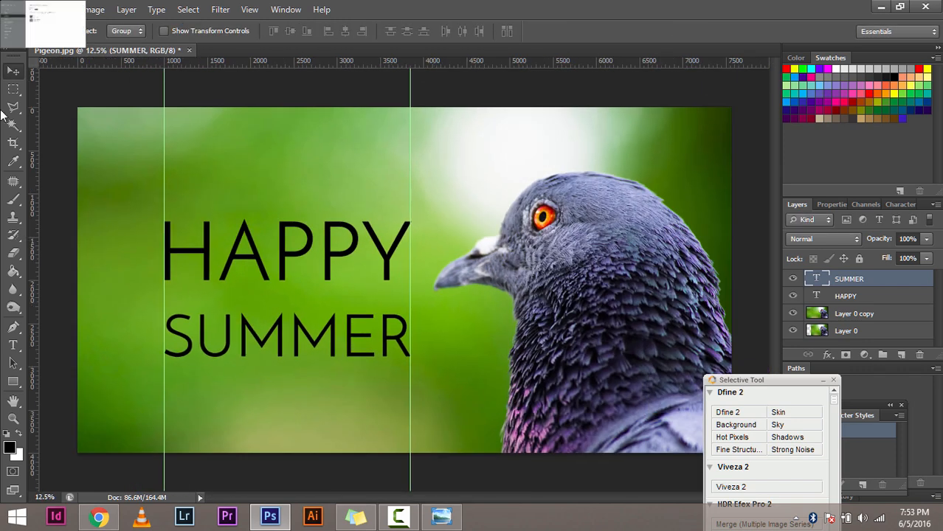
# Set the font style of the whole HAPPY text to Bold
pyautogui.click(882, 296)
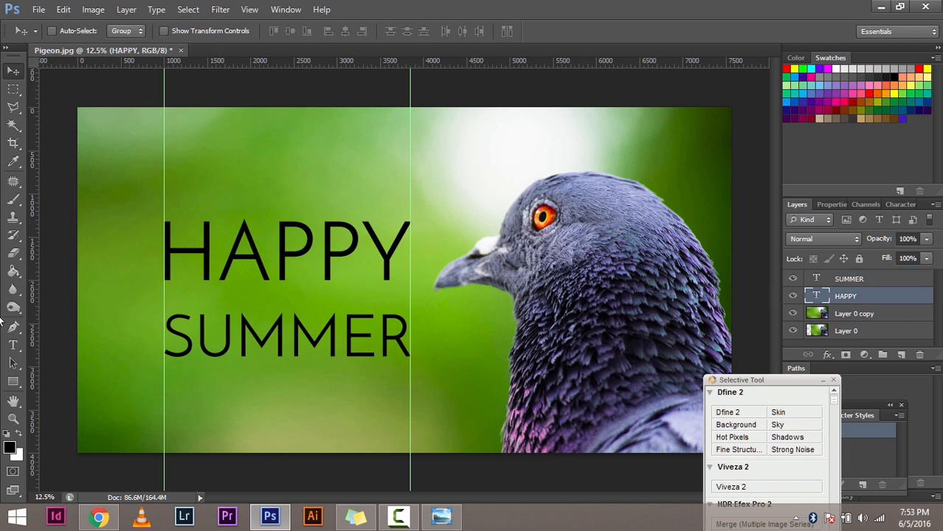
pyautogui.click(14, 344)
pyautogui.moveTo(177, 244); pyautogui.dragTo(443, 273)
pyautogui.click(207, 32)
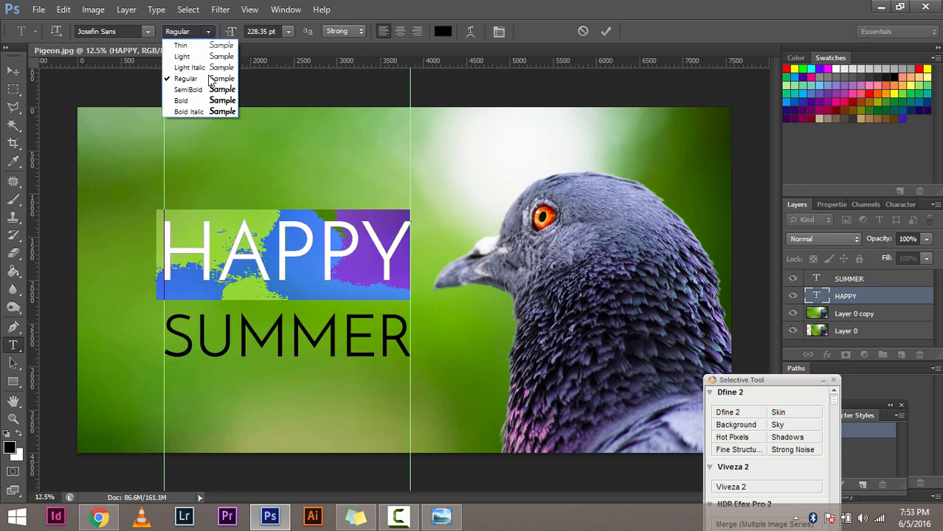
pyautogui.click(215, 96)
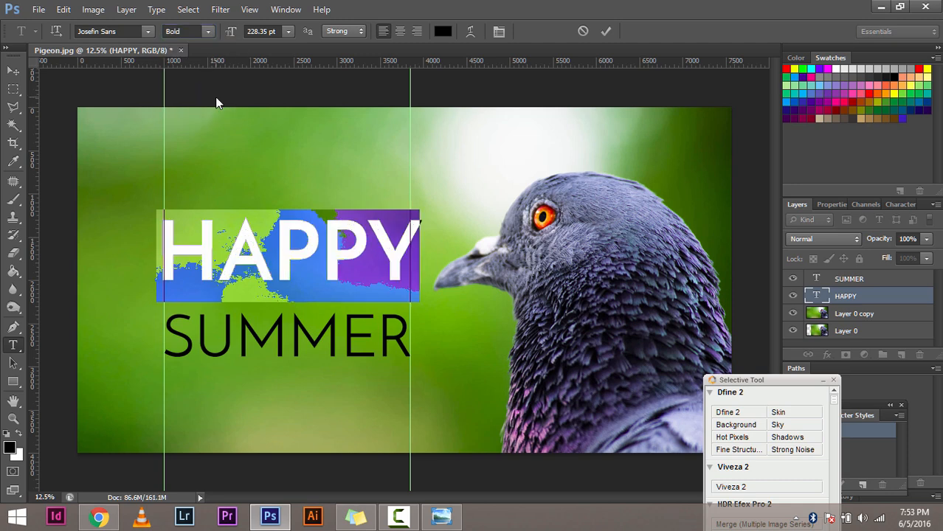
# Try the Thin font style on the whole SUMMER text and settle on Light
pyautogui.click(855, 280)
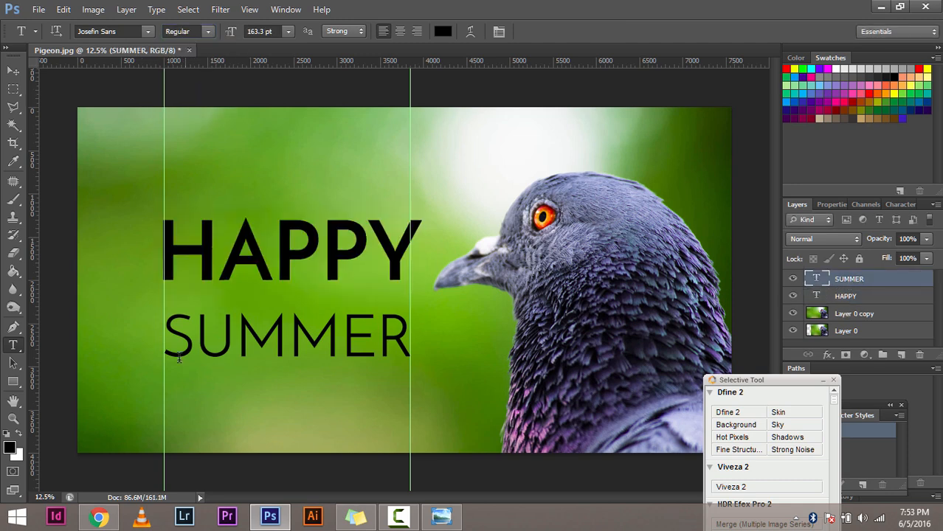
pyautogui.moveTo(165, 332); pyautogui.dragTo(413, 339)
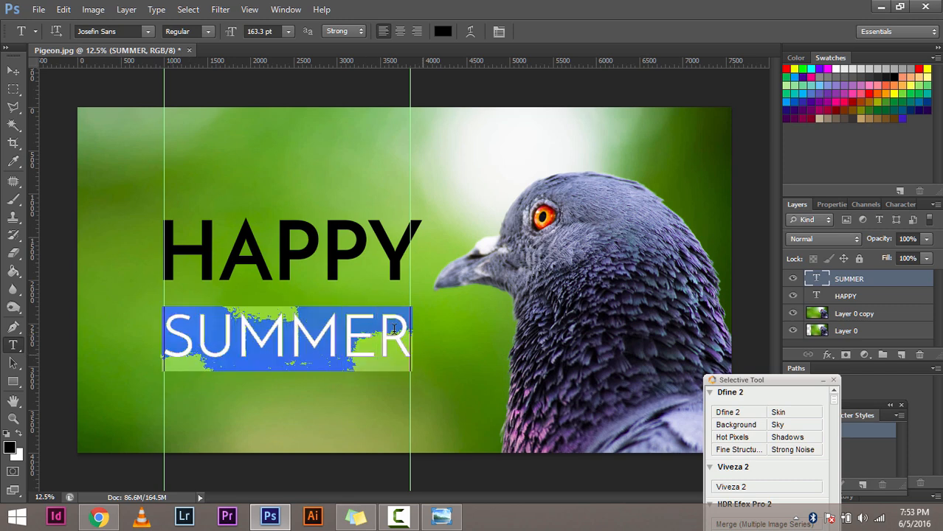
pyautogui.click(203, 34)
pyautogui.click(207, 44)
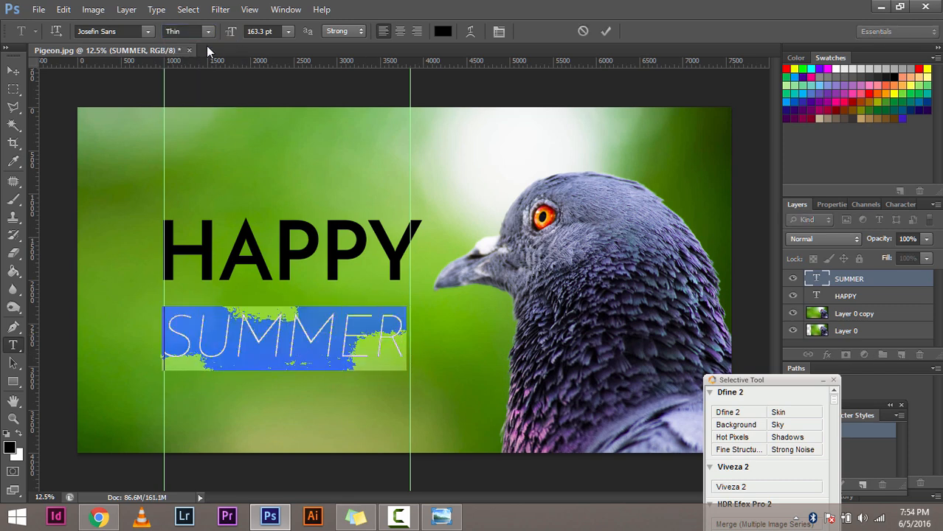
pyautogui.click(209, 33)
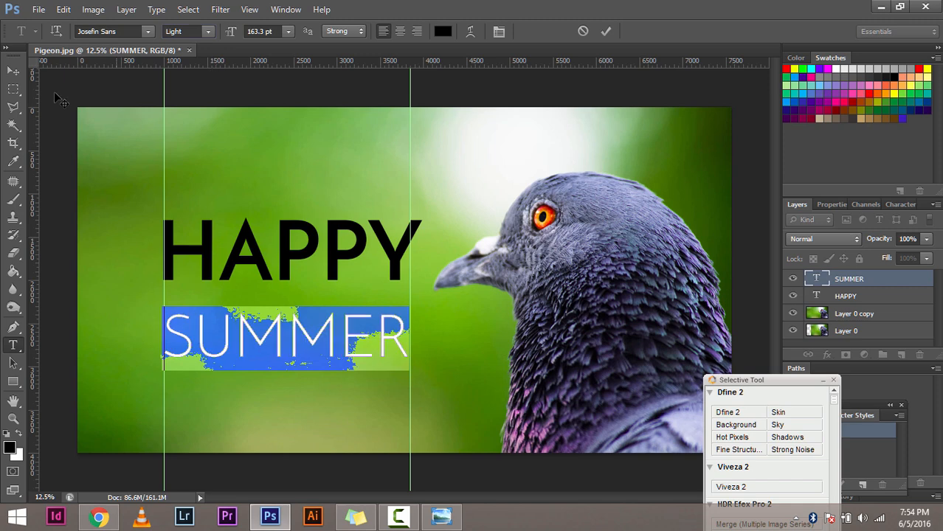
# Move the SUMMER text layer straight up so it sits close beneath HAPPY, keeping its size and horizontal position
pyautogui.click(13, 70)
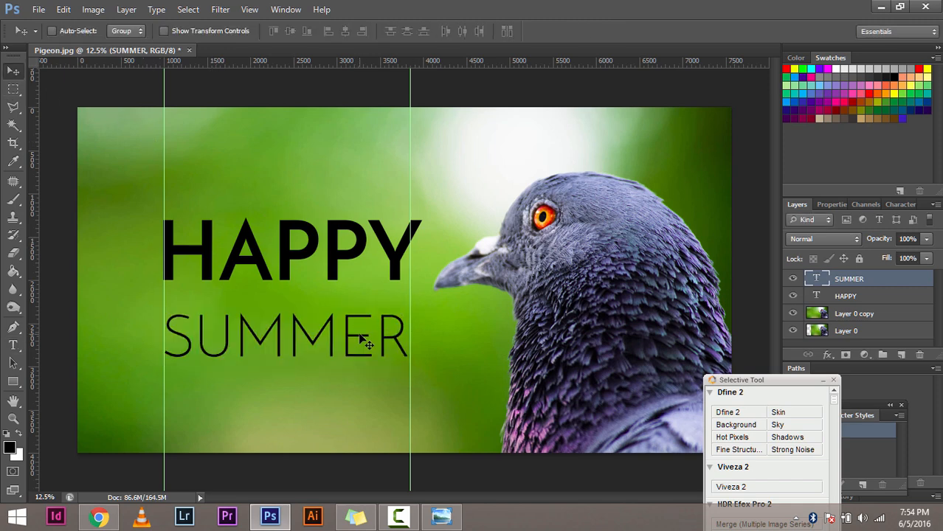
pyautogui.click(889, 296)
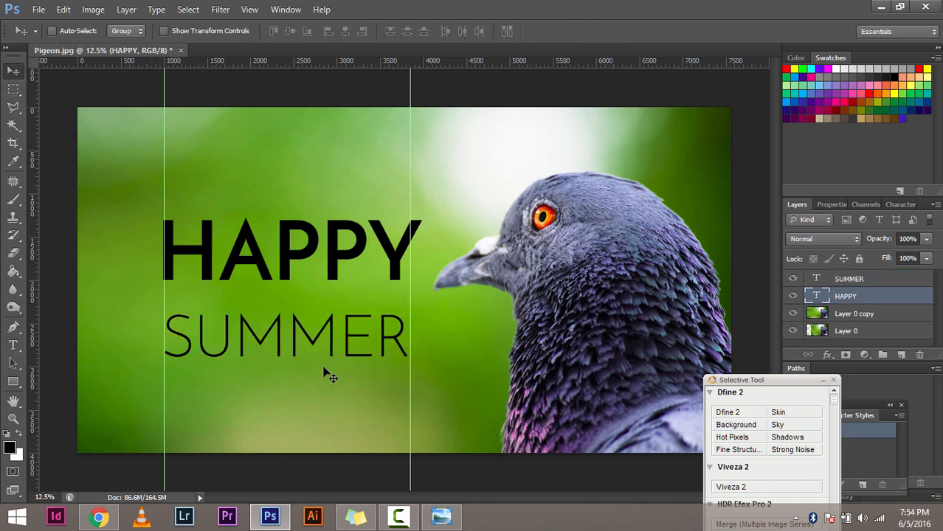
pyautogui.click(842, 281)
pyautogui.hotkey('ctrl', 't')
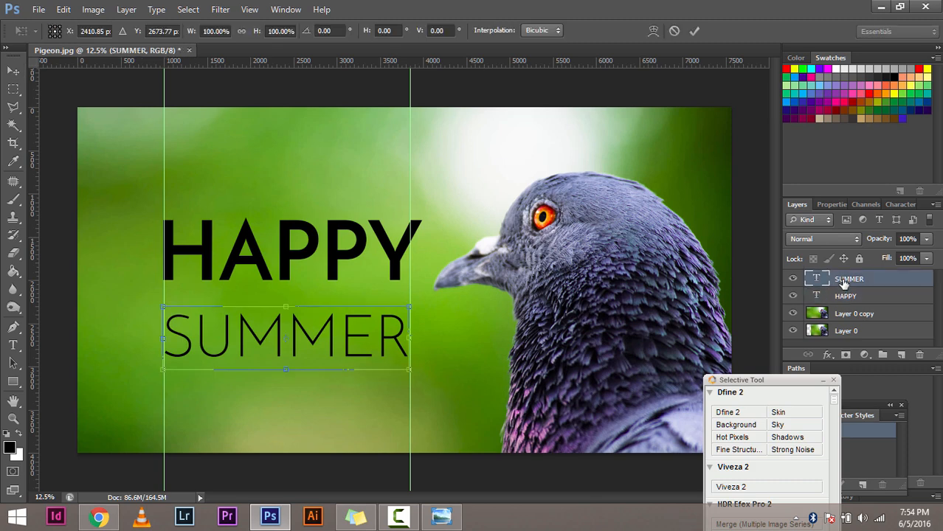
pyautogui.hotkey('shift', 'Up')
pyautogui.hotkey('shift', 'Up')
pyautogui.hotkey('shift', 'Up')
pyautogui.hotkey('shift', 'Up')
pyautogui.hotkey('shift', 'Up')
pyautogui.hotkey('shift', 'Up')
pyautogui.hotkey('shift', 'Up')
pyautogui.hotkey('shift', 'Up')
pyautogui.hotkey('shift', 'Up')
pyautogui.hotkey('shift', 'Up')
pyautogui.hotkey('shift', 'Up')
pyautogui.hotkey('shift', 'Up')
pyautogui.hotkey('shift', 'Up')
pyautogui.hotkey('shift', 'Up')
pyautogui.hotkey('shift', 'Up')
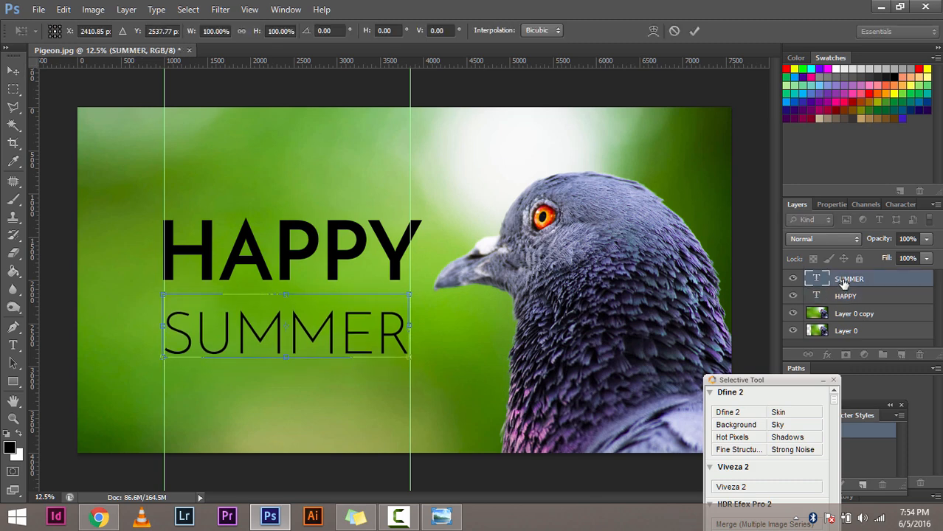
pyautogui.press('Return')
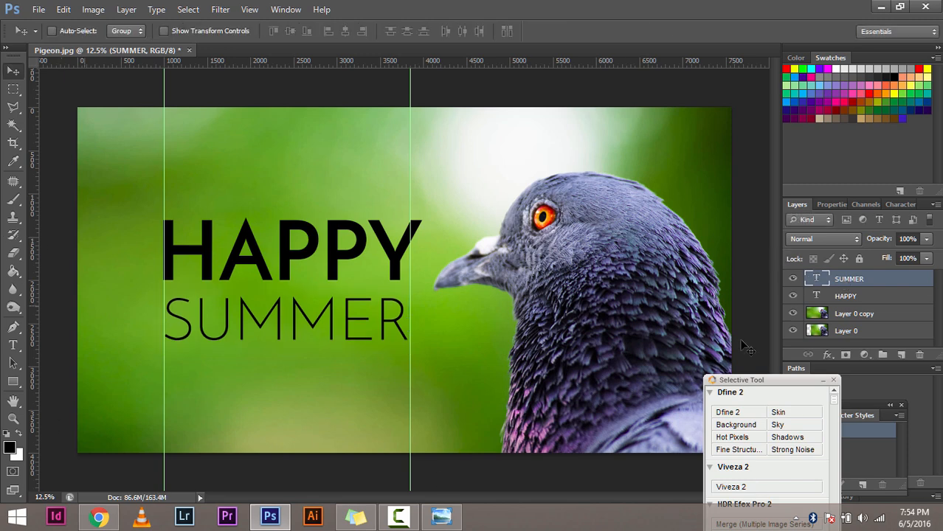
# Change the colour of the whole HAPPY text to white
pyautogui.click(847, 295)
pyautogui.click(14, 346)
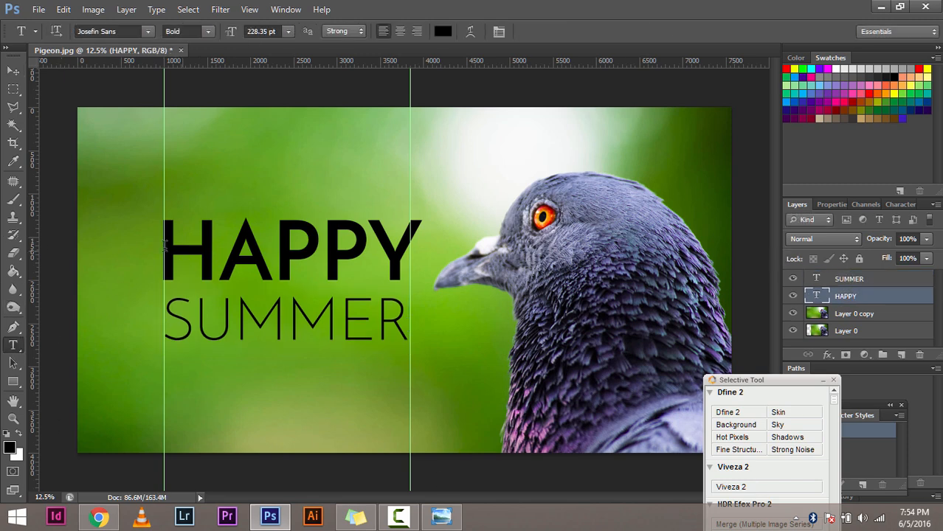
pyautogui.moveTo(177, 248); pyautogui.dragTo(657, 274)
pyautogui.click(443, 31)
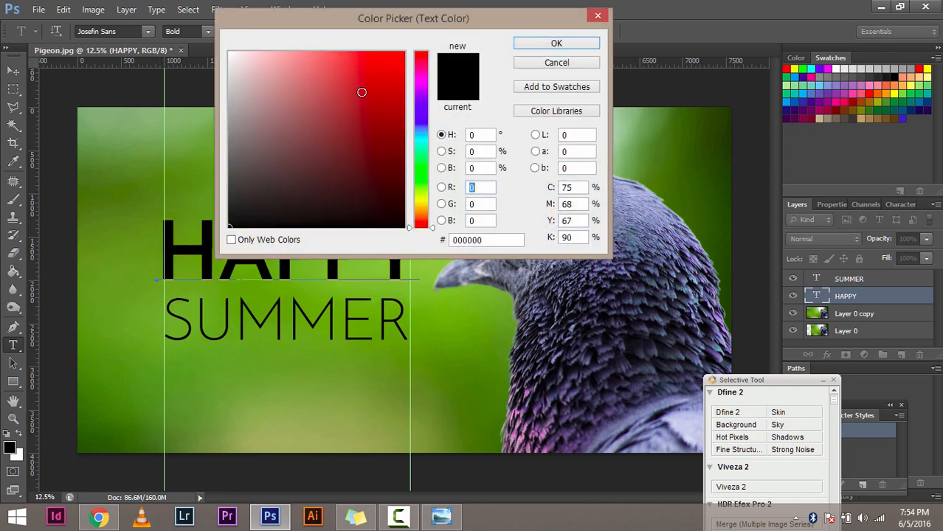
pyautogui.moveTo(362, 92); pyautogui.dragTo(216, 17)
pyautogui.click(573, 43)
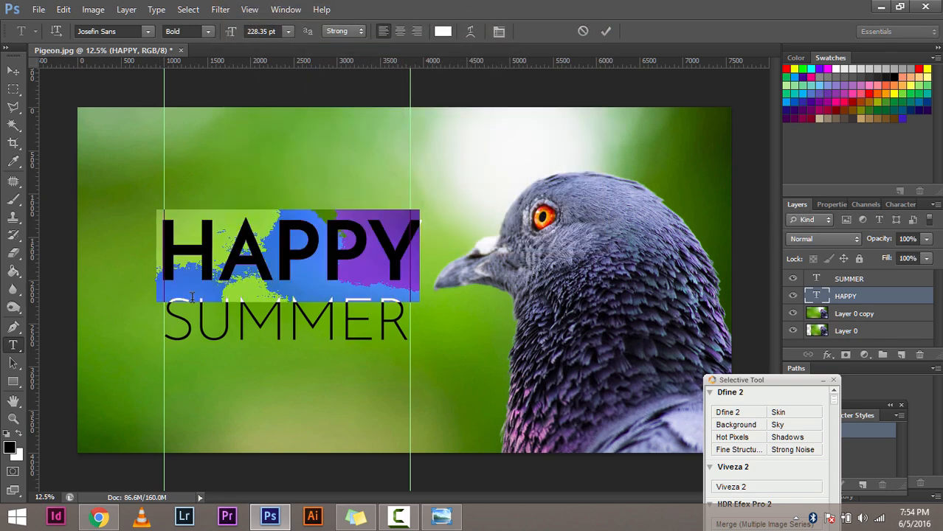
# Change the colour of the whole SUMMER text to white
pyautogui.click(867, 278)
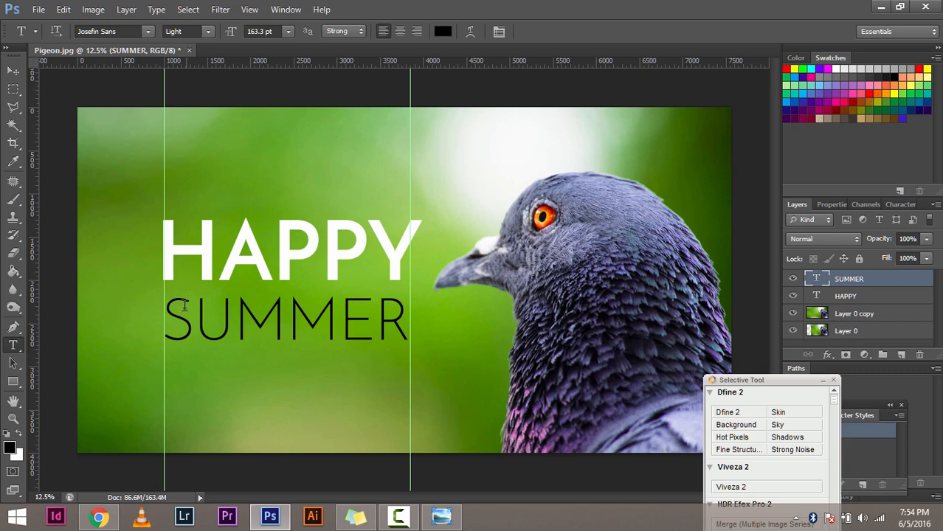
pyautogui.moveTo(165, 319); pyautogui.dragTo(415, 337)
pyautogui.click(443, 31)
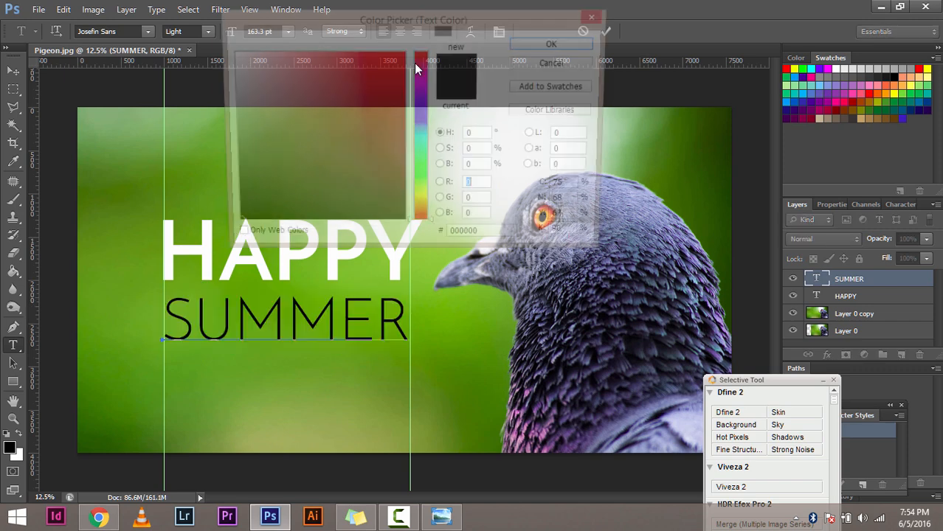
pyautogui.click(318, 109)
pyautogui.click(220, 72)
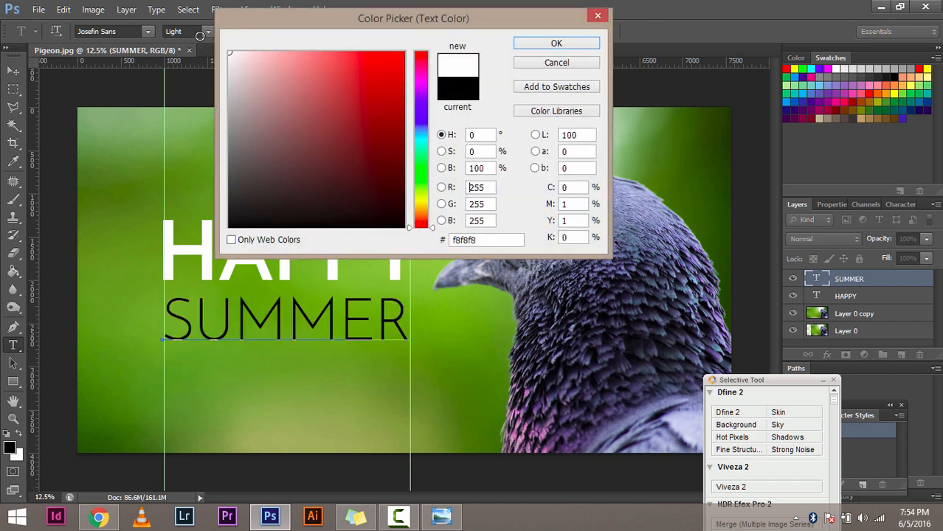
pyautogui.click(559, 44)
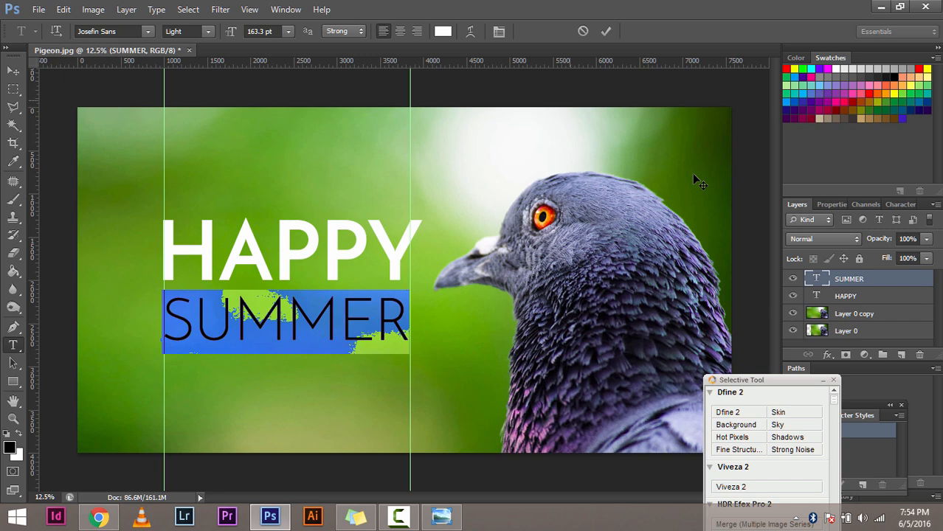
# Scale the HAPPY text proportionally to about 95.6% so that its bounding box's right edge meets the right guide
pyautogui.click(849, 301)
pyautogui.click(850, 303)
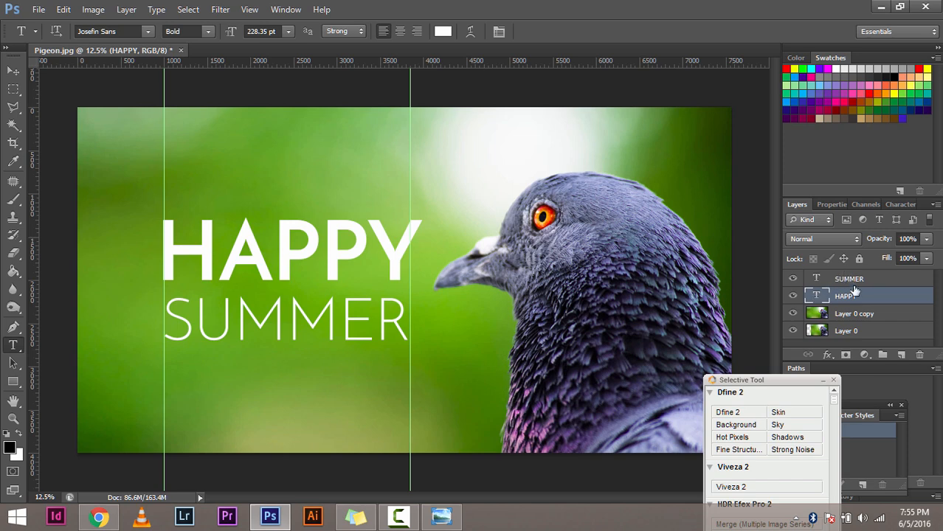
pyautogui.hotkey('ctrl', 't')
pyautogui.moveTo(420, 211); pyautogui.dragTo(411, 214)
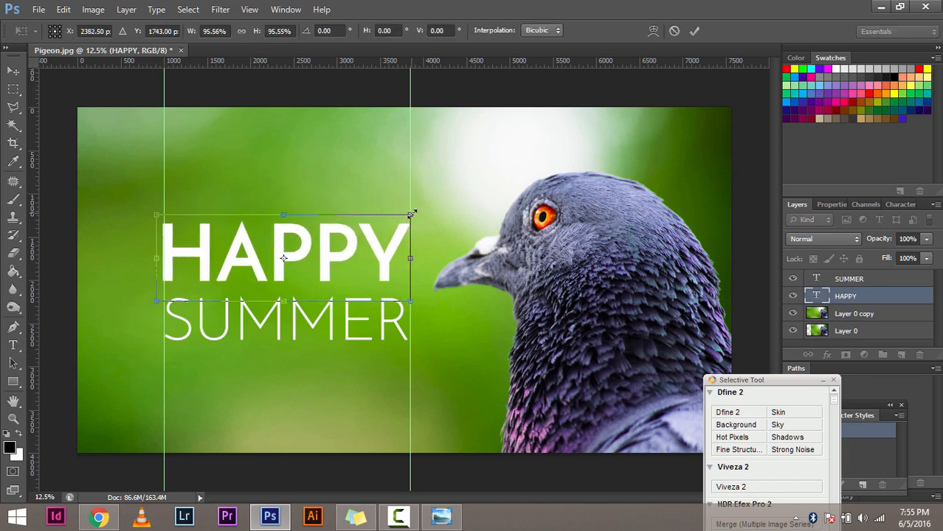
pyautogui.press('Return')
pyautogui.press('t')
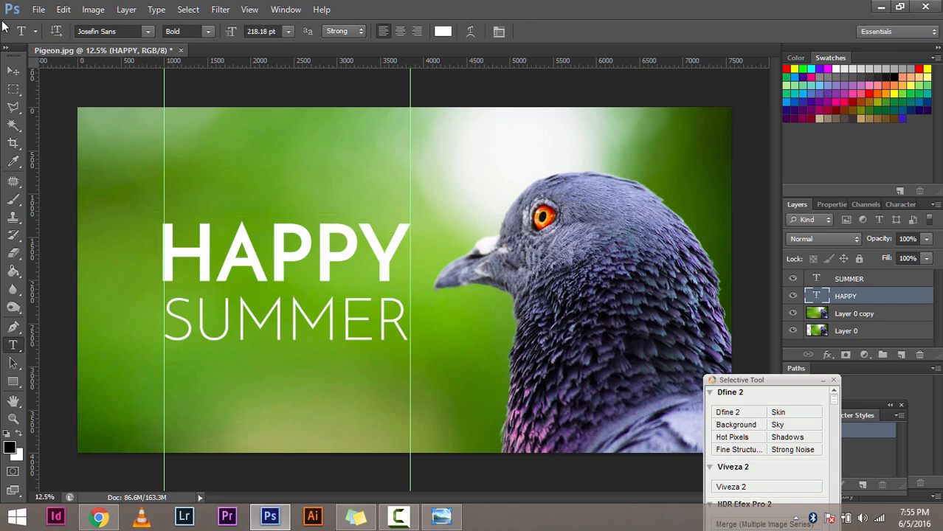
# Start saving a copy of the document to the Desktop in JPEG format
pyautogui.click(38, 9)
pyautogui.click(92, 162)
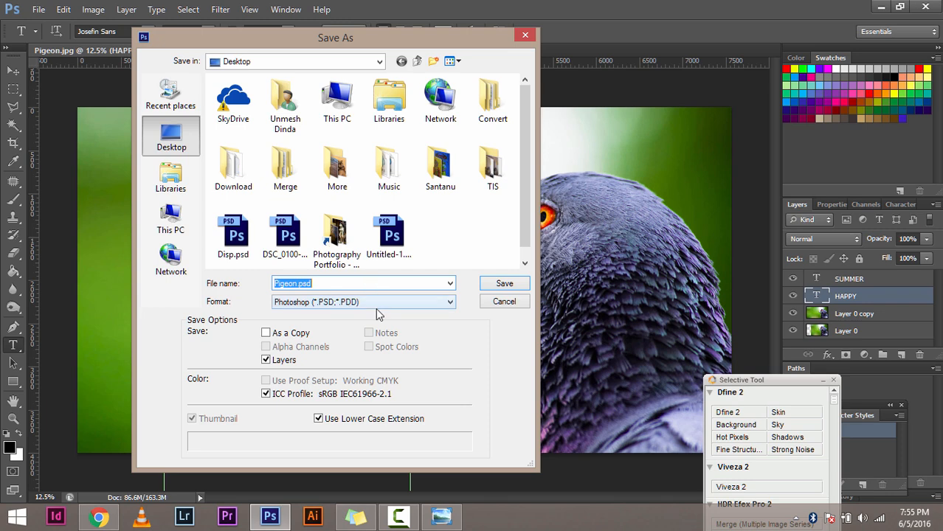
pyautogui.click(379, 307)
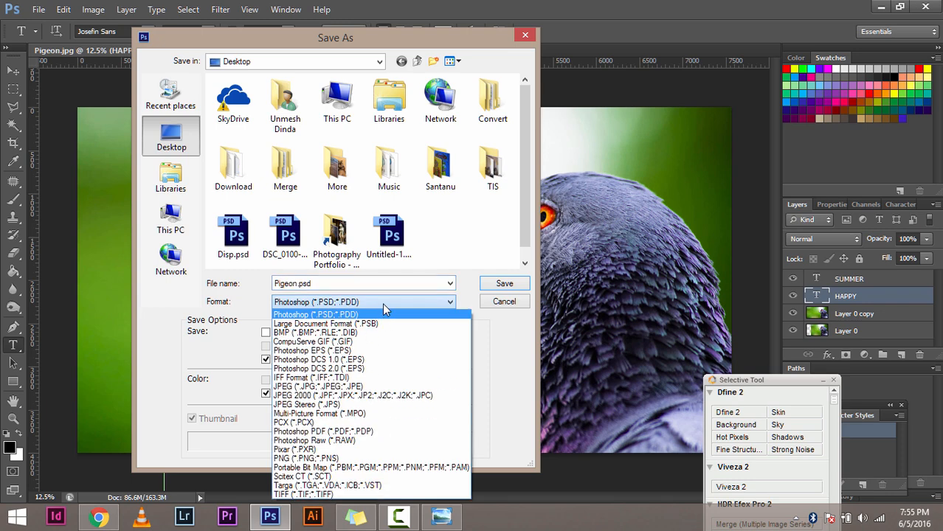
pyautogui.click(357, 388)
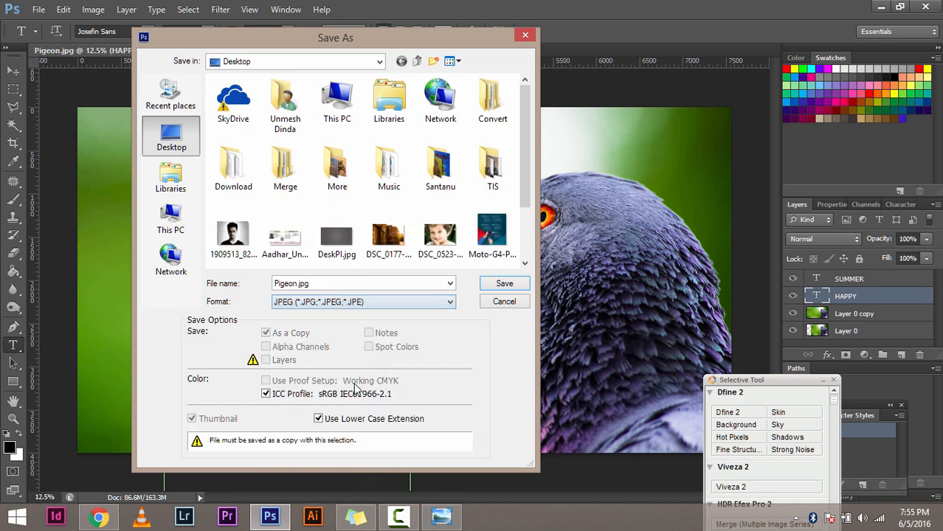
# Name the JPEG file "Pigeon head shot" and proceed to its JPEG options
pyautogui.doubleClick(298, 283)
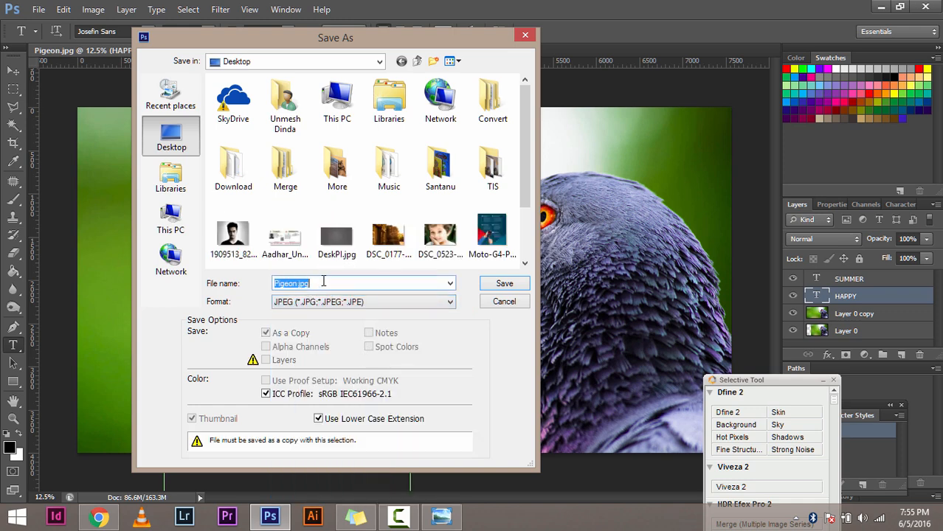
pyautogui.write('a')
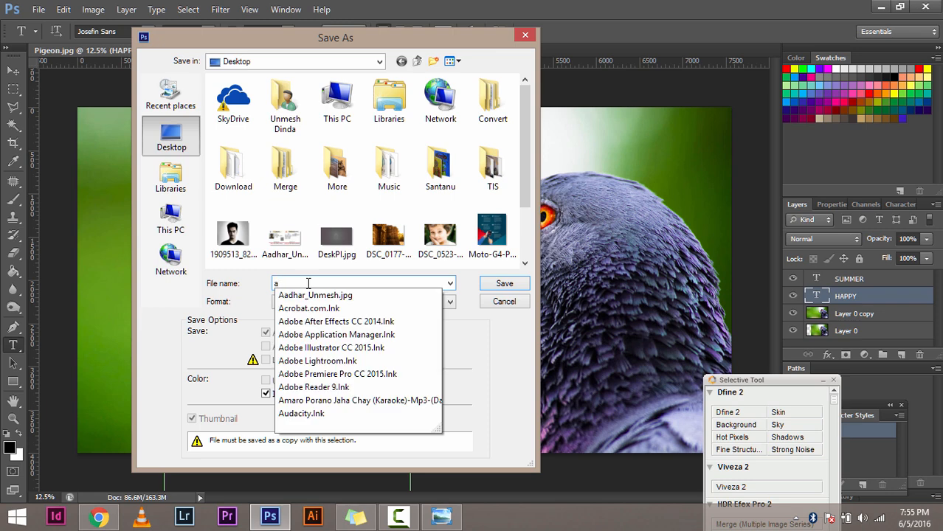
pyautogui.press('BackSpace')
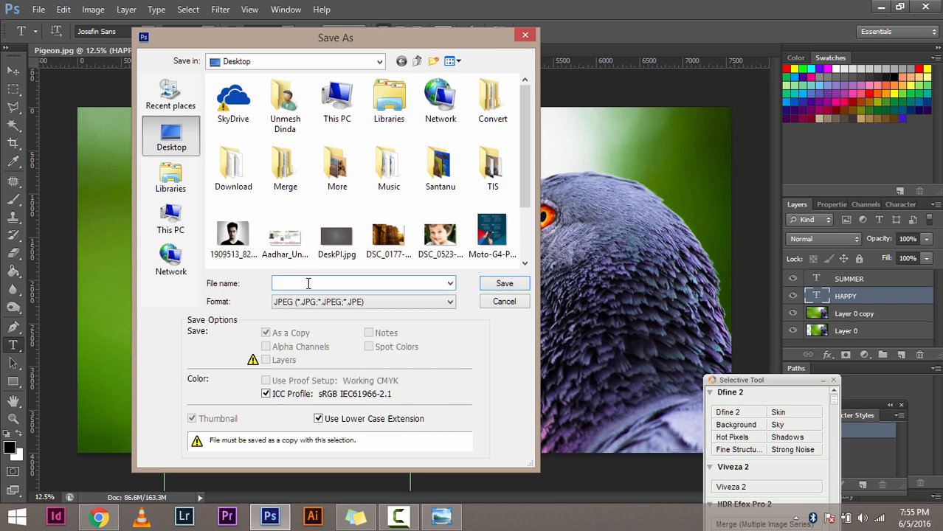
pyautogui.write('Pi')
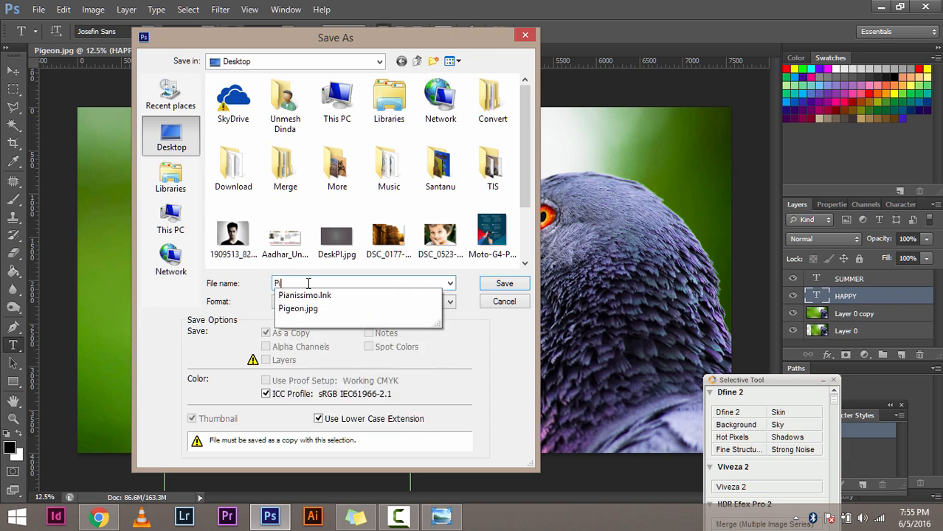
pyautogui.write('geon')
pyautogui.press('Escape')
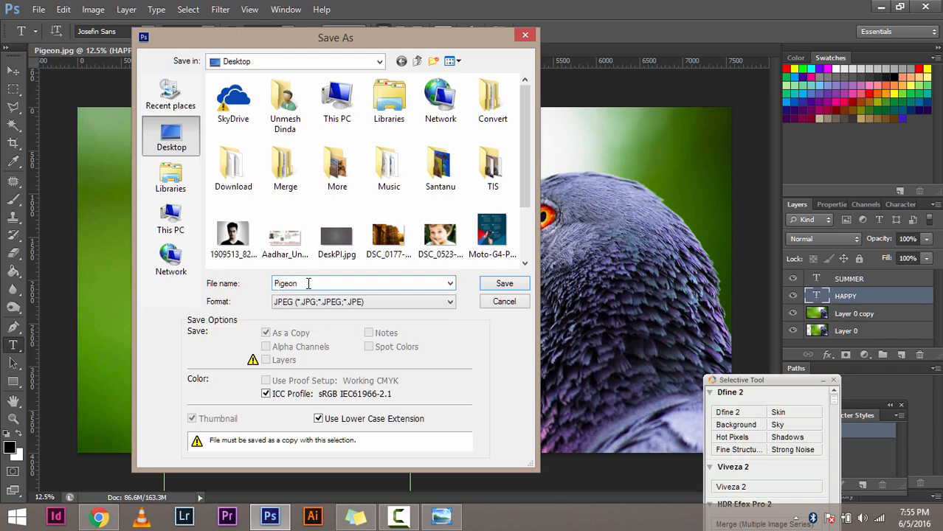
pyautogui.write('head shot')
pyautogui.press('Return')
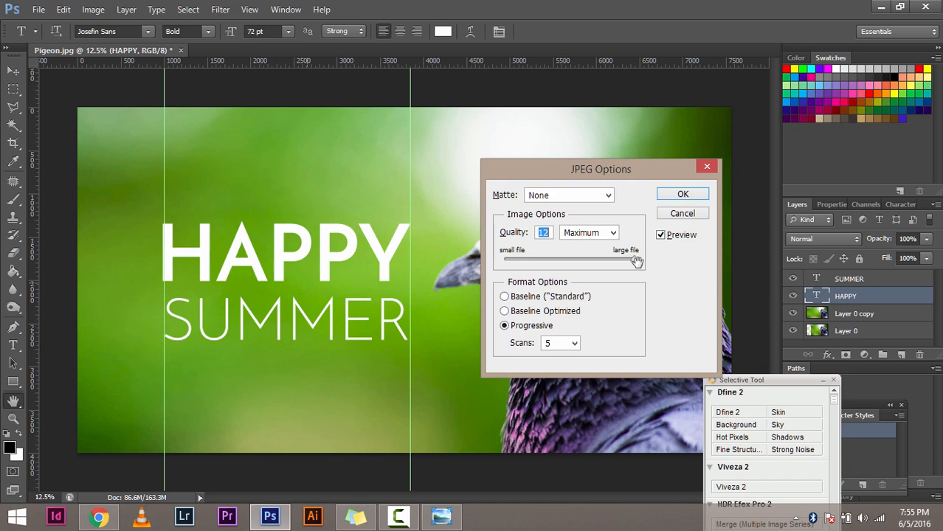
# Try lower JPEG quality levels and finish at Maximum quality, 12
pyautogui.moveTo(632, 260)
pyautogui.mouseDown()
pyautogui.moveTo(595, 273)
pyautogui.moveTo(617, 259)
pyautogui.mouseUp()
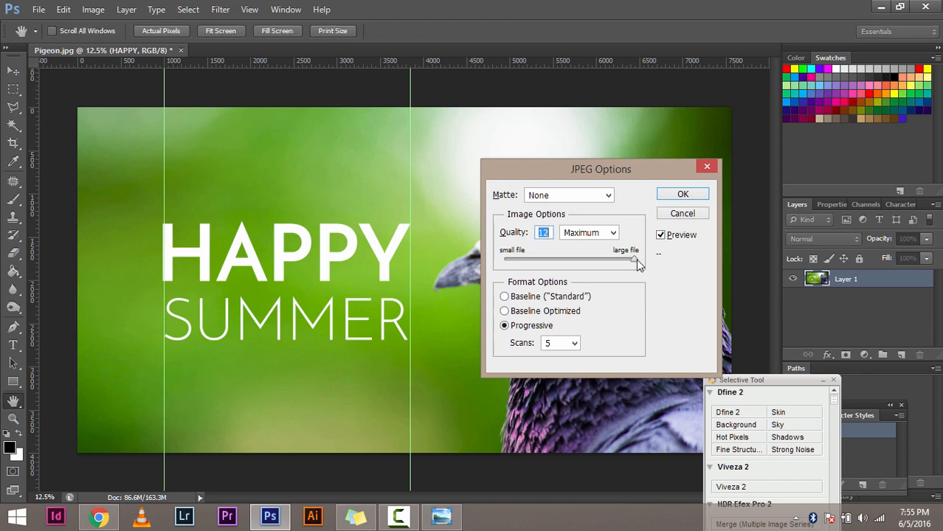
pyautogui.click(552, 261)
pyautogui.moveTo(549, 266); pyautogui.dragTo(642, 267)
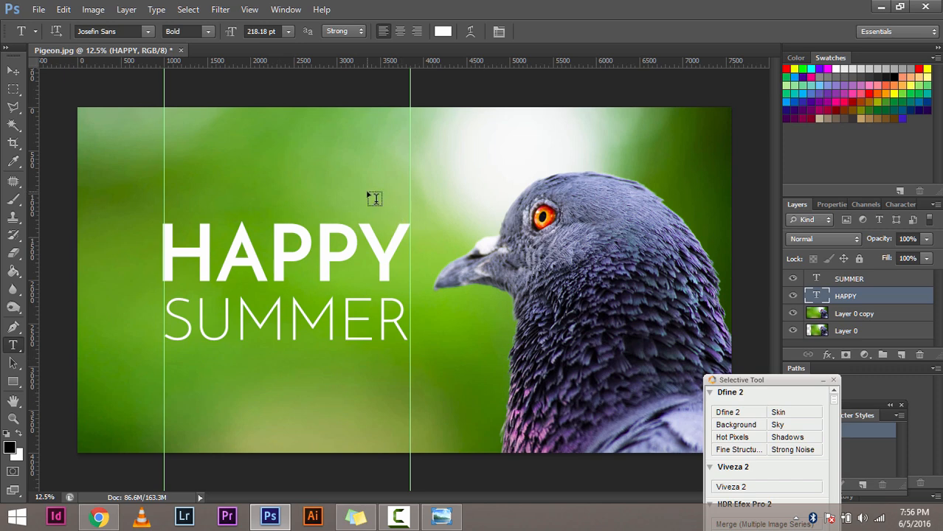
pyautogui.click(36, 10)
pyautogui.click(53, 37)
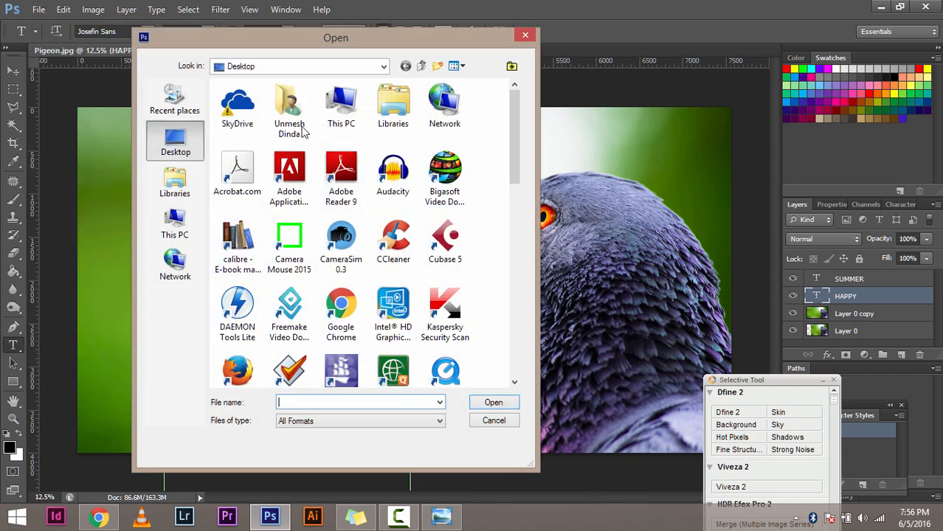
pyautogui.click(316, 66)
pyautogui.click(264, 246)
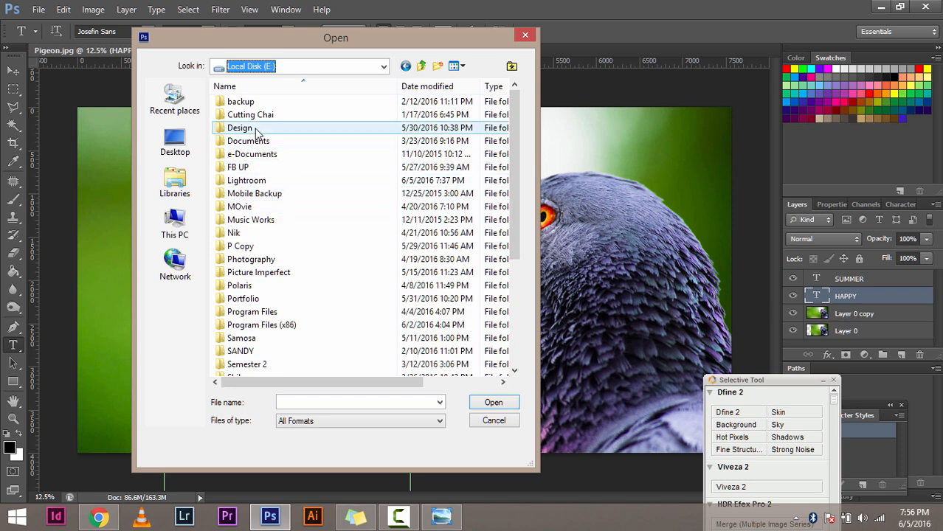
pyautogui.doubleClick(258, 128)
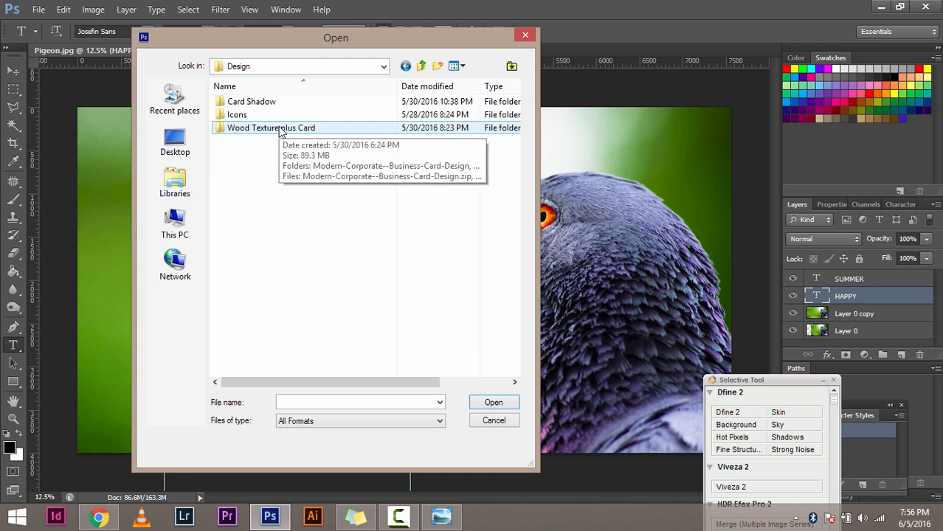
pyautogui.click(527, 36)
# Switch to Chrome and open images.google.com
pyautogui.click(99, 517)
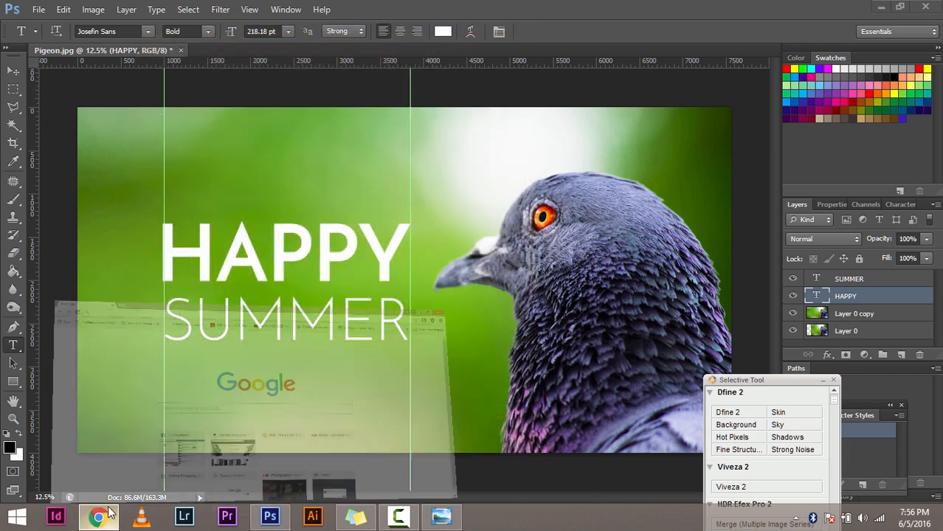
pyautogui.write('images.google.com')
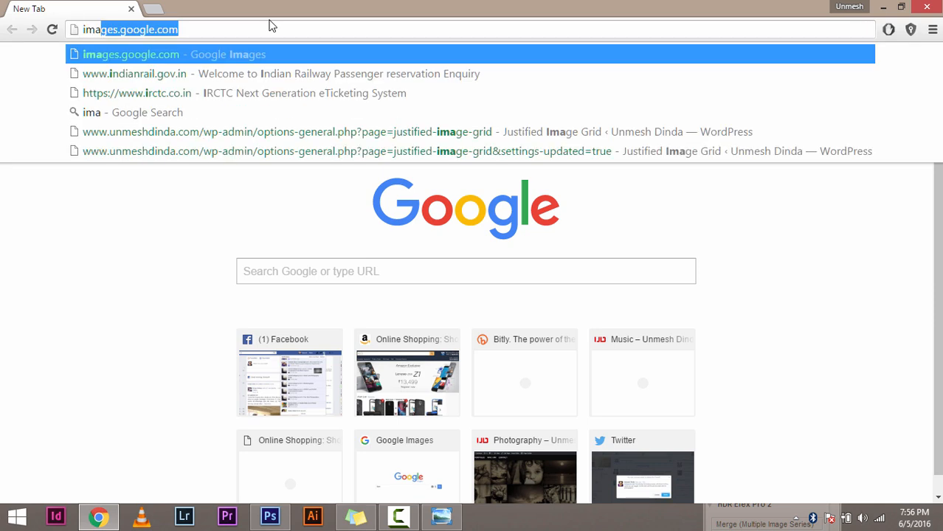
pyautogui.press('Return')
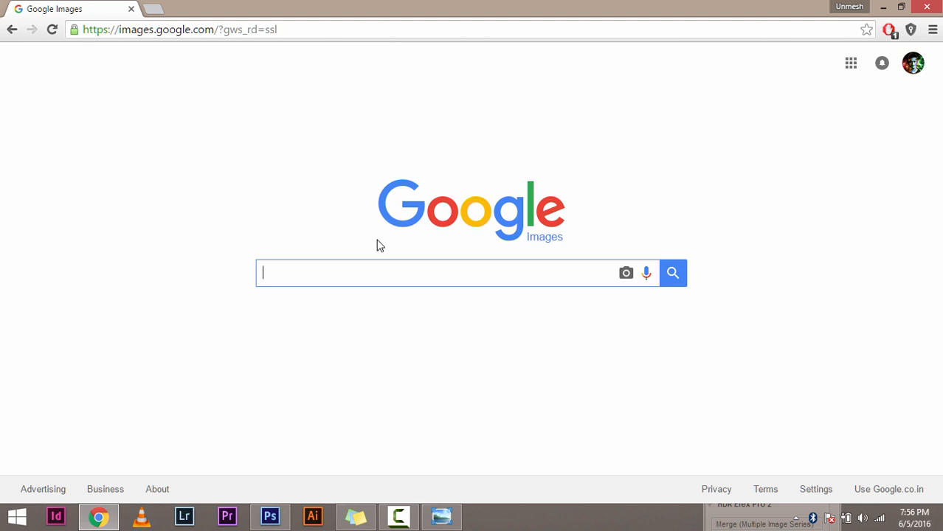
# Search Google Images for "mcdonalds logo png transparent"
pyautogui.write('Mcdona')
pyautogui.press('Down')
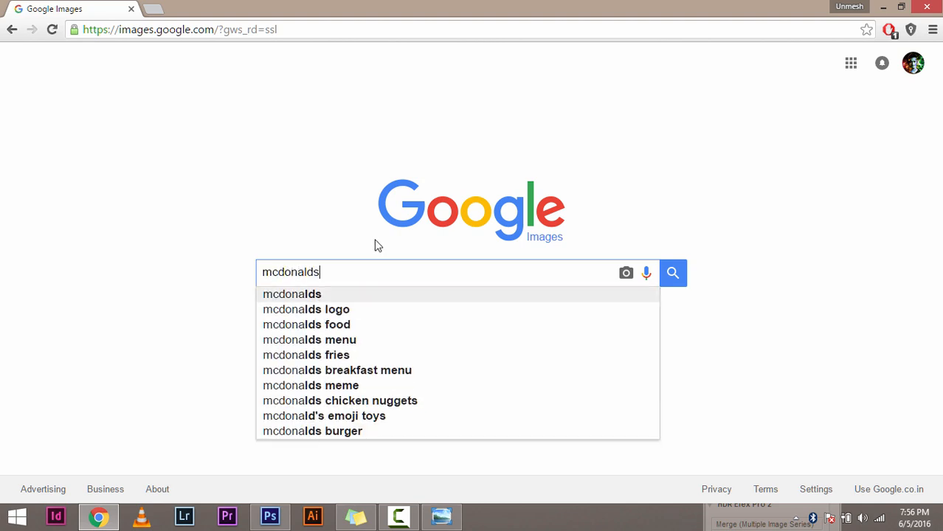
pyautogui.press('Down')
pyautogui.write('png t')
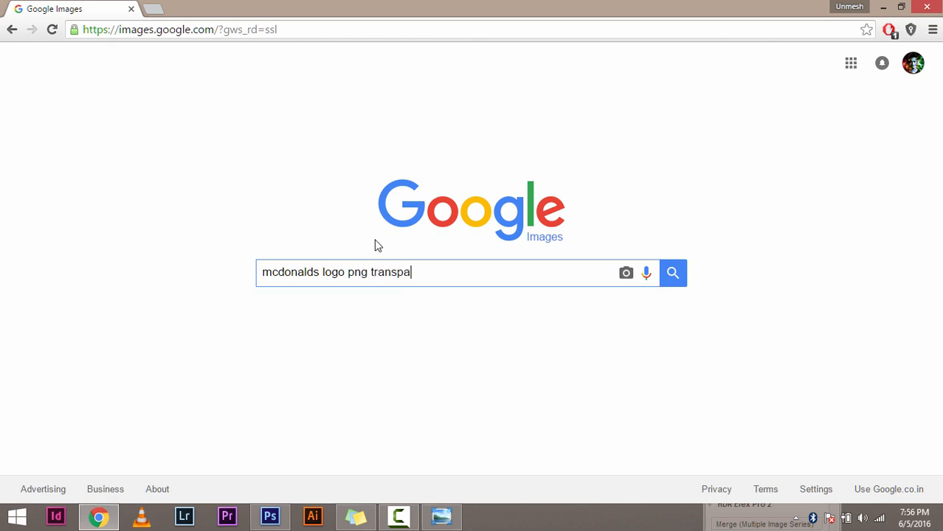
pyautogui.press('Return')
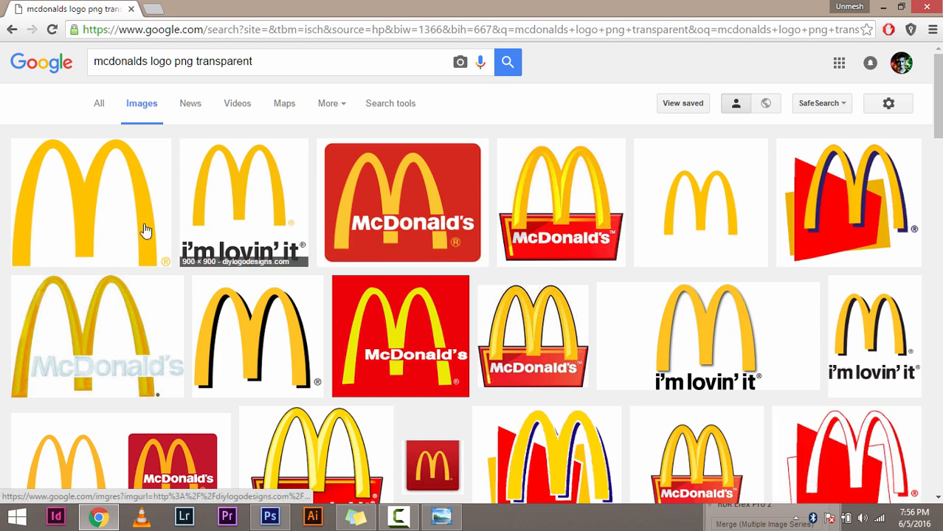
# Open the first search result, the transparent golden arches logo, at full size in its own browser tab
pyautogui.click(135, 226)
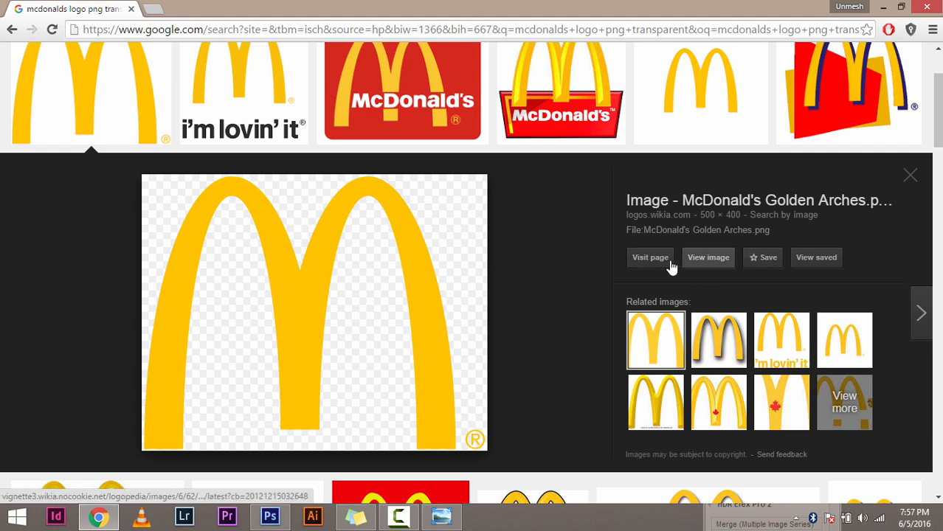
pyautogui.click(703, 259)
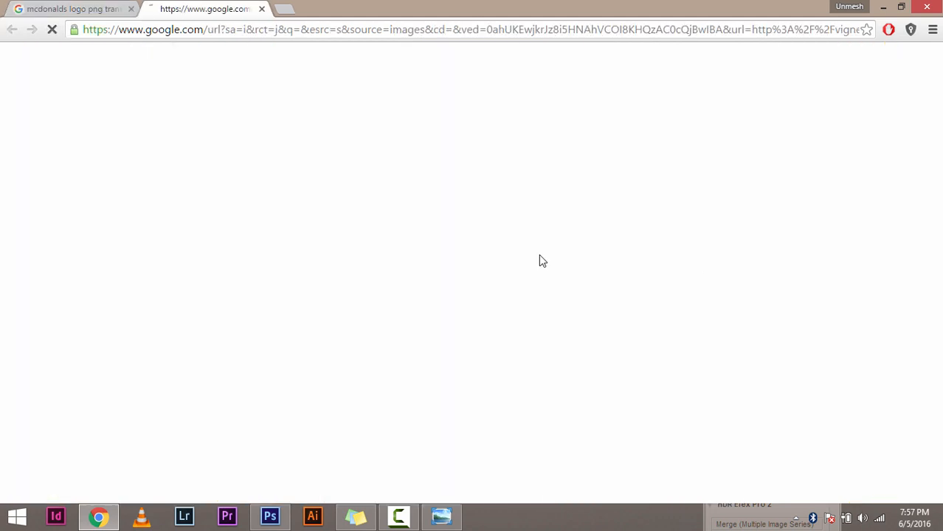
pyautogui.rightClick(179, 133)
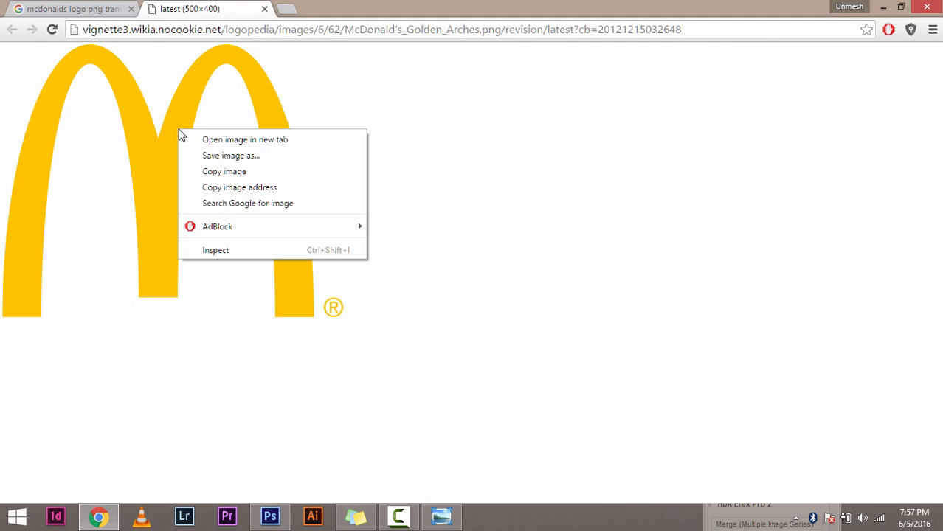
pyautogui.click(71, 9)
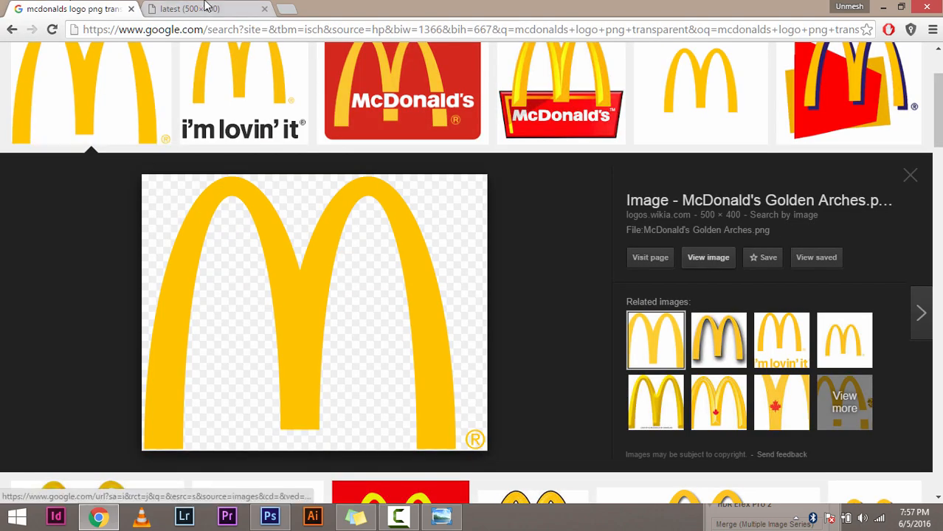
pyautogui.click(206, 8)
# Save the logo image to the Desktop as McDonald's_Golden_Arches.png in PNG format
pyautogui.rightClick(237, 117)
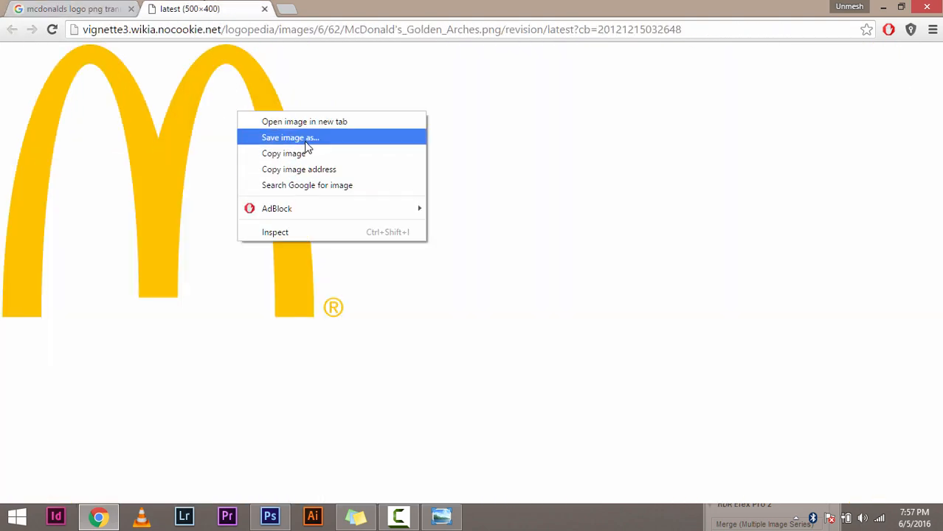
pyautogui.click(307, 148)
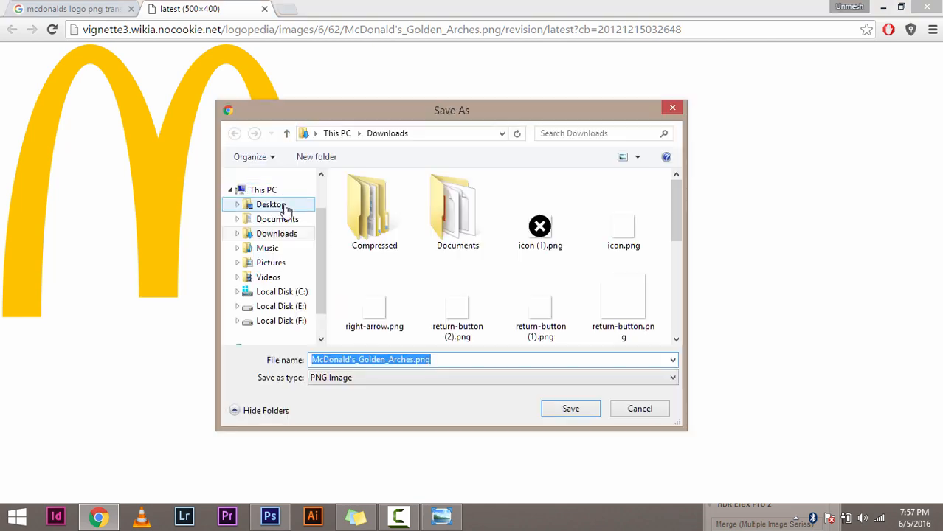
pyautogui.click(277, 208)
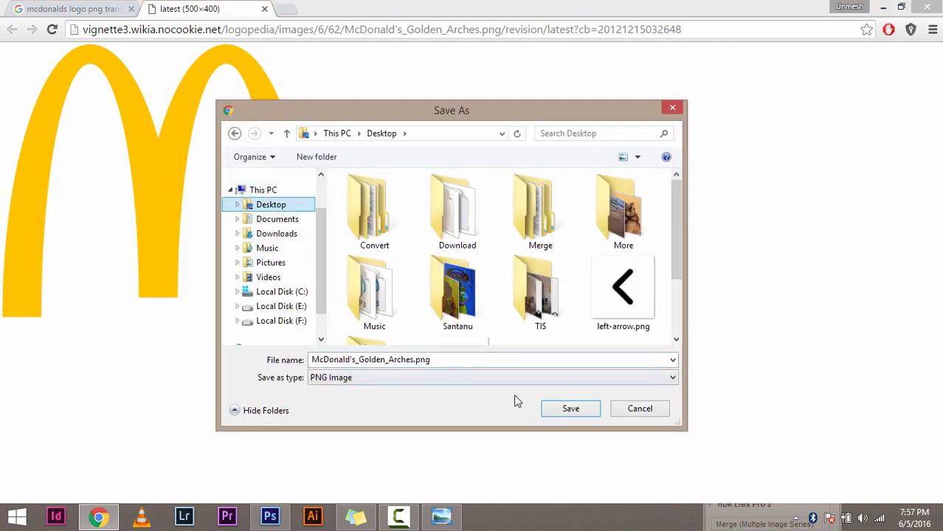
pyautogui.click(565, 411)
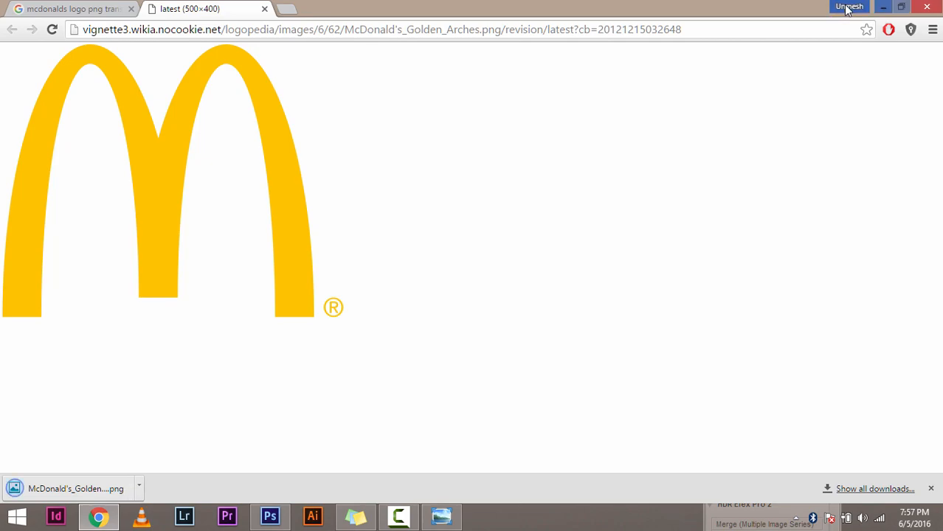
# Switch to the desktop and open the saved McDonald's logo in Photoshop as a separate document
pyautogui.click(884, 8)
pyautogui.click(885, 7)
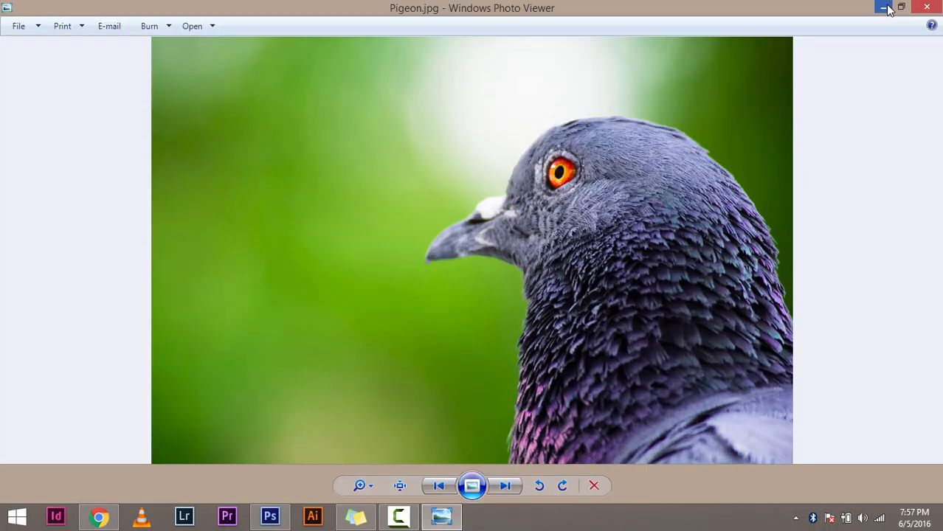
pyautogui.click(884, 7)
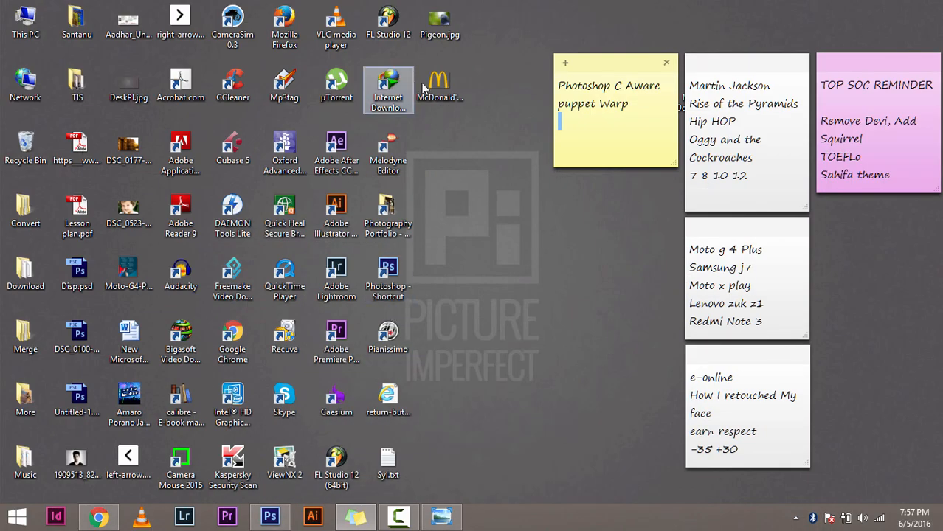
pyautogui.moveTo(439, 87); pyautogui.dragTo(350, 336)
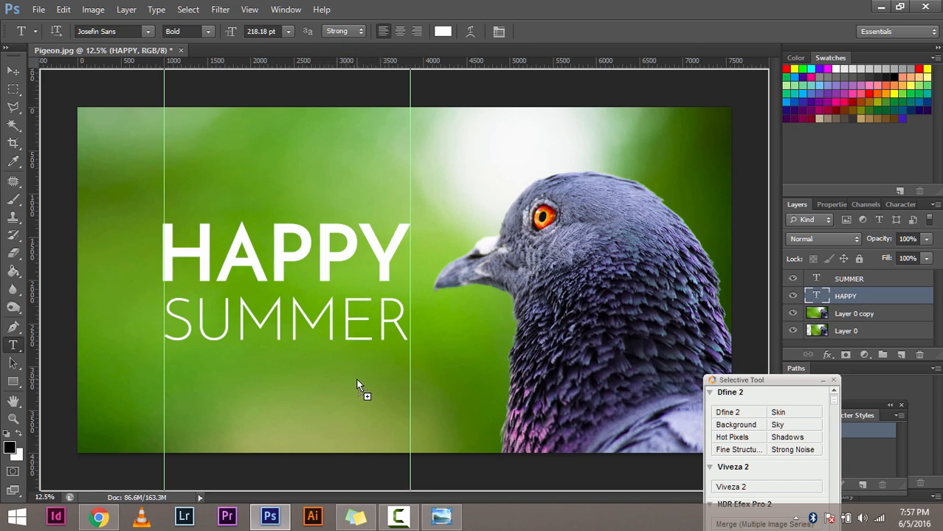
pyautogui.moveTo(352, 382); pyautogui.dragTo(266, 411)
pyautogui.moveTo(161, 81); pyautogui.dragTo(239, 49)
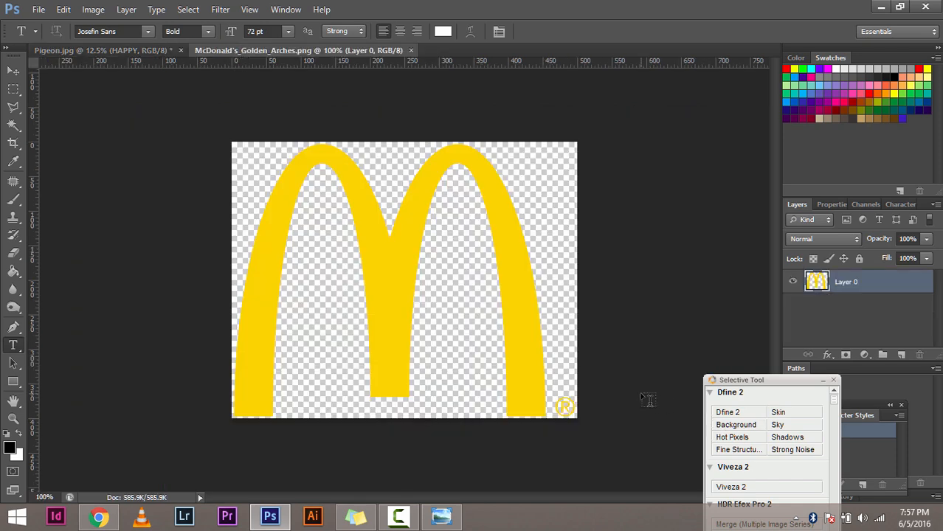
# Copy the entire logo image and paste it into the Pigeon.jpg document as a new layer
pyautogui.hotkey('ctrl', 'a')
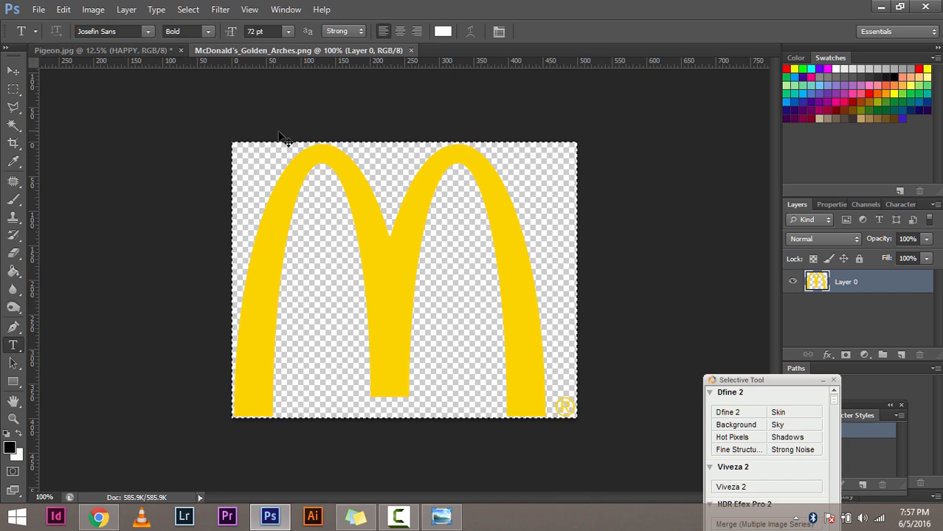
pyautogui.hotkey('ctrl', 'd')
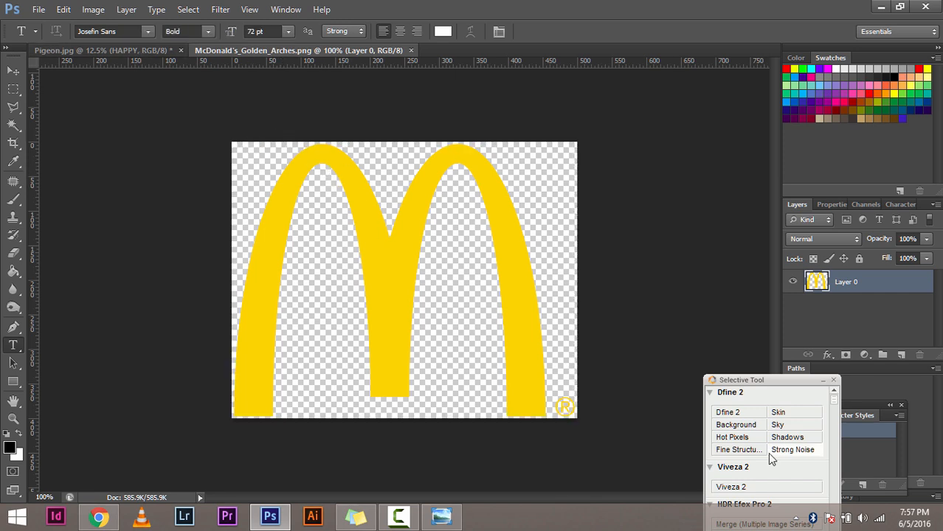
pyautogui.hotkey('ctrl', 'a')
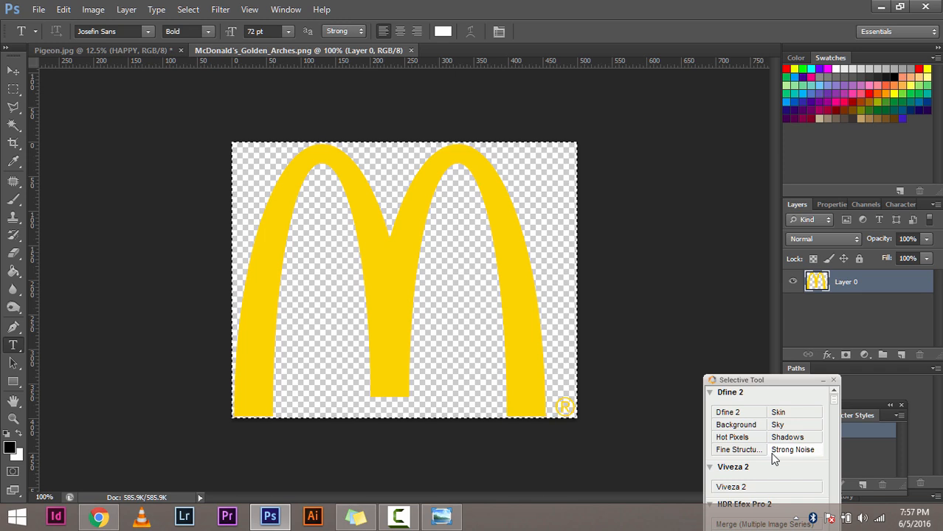
pyautogui.click(65, 50)
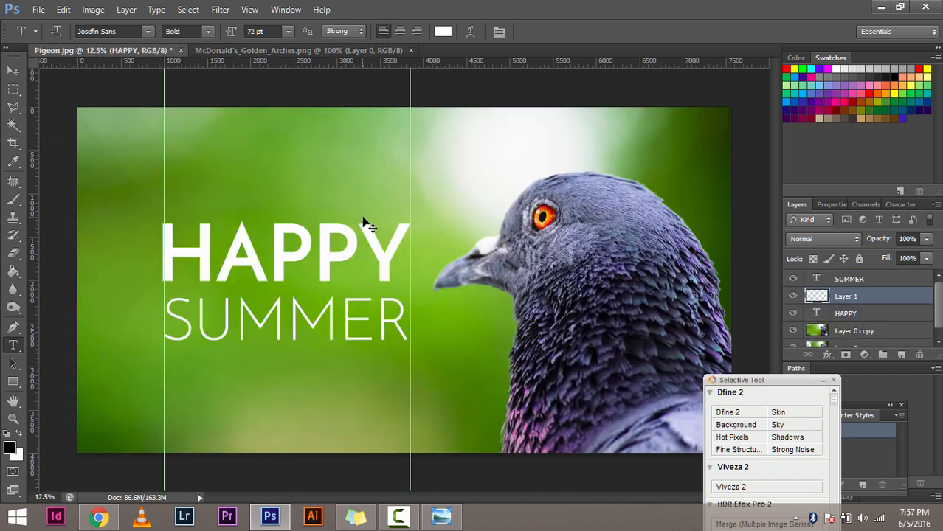
pyautogui.hotkey('ctrl', 'v')
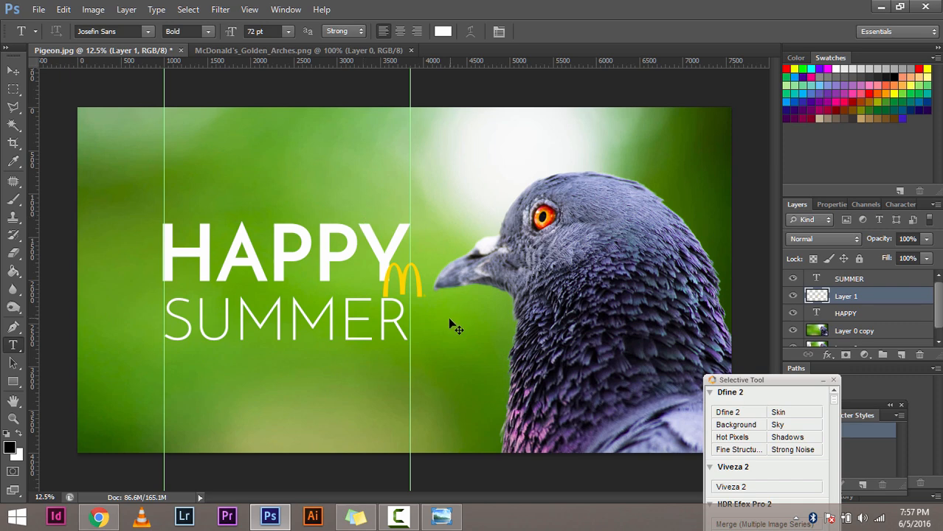
# Move the pasted logo below the SUMMER text, just inside the guide at the start of the word
pyautogui.hotkey('ctrl', 't')
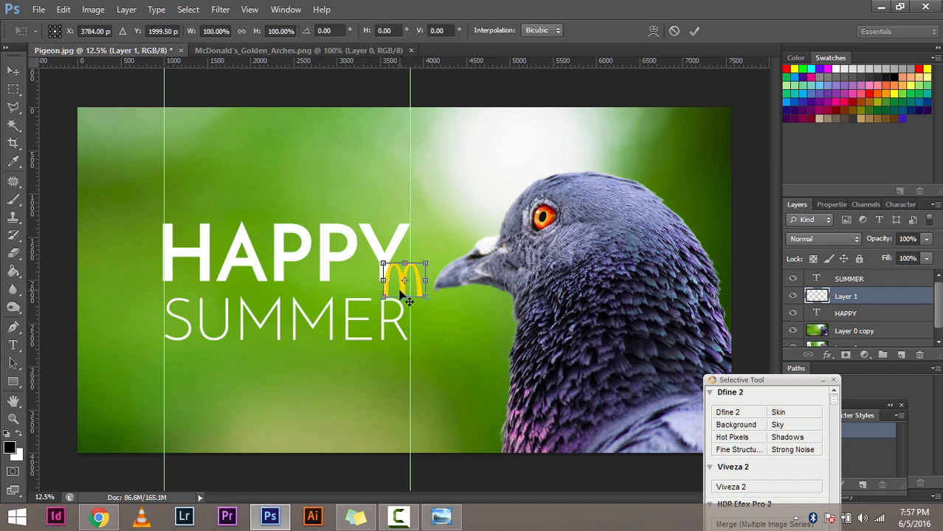
pyautogui.moveTo(401, 290); pyautogui.dragTo(186, 388)
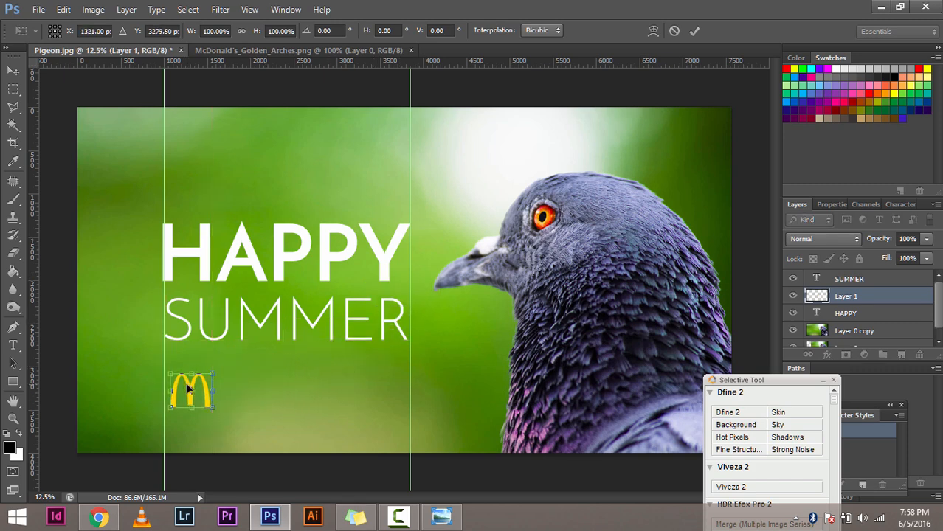
pyautogui.press('Return')
pyautogui.press('t')
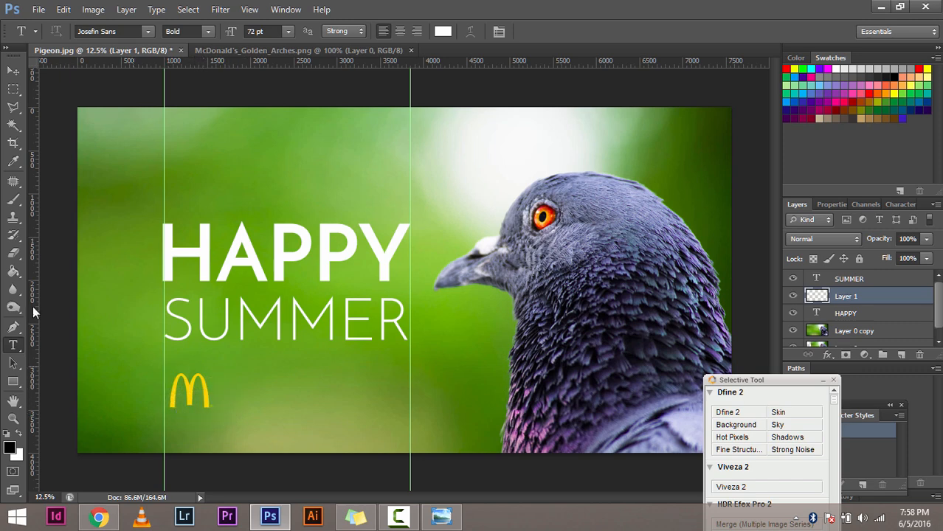
pyautogui.click(12, 70)
pyautogui.moveTo(208, 402)
pyautogui.mouseDown()
pyautogui.moveTo(441, 253)
pyautogui.moveTo(626, 297)
pyautogui.moveTo(301, 389)
pyautogui.moveTo(215, 396)
pyautogui.mouseUp()
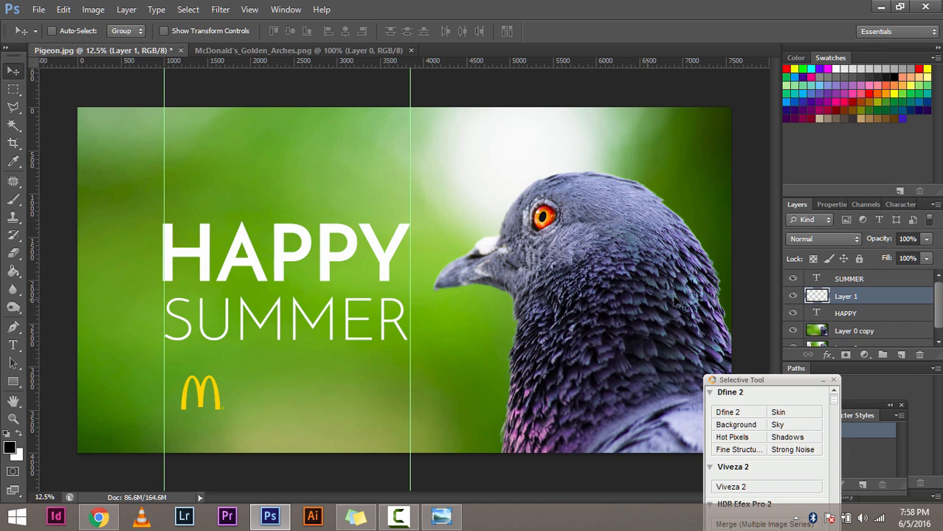
# Rename the logo layer "Mcdonalds" and move it above the SUMMER layer
pyautogui.doubleClick(849, 297)
pyautogui.write('Mcdonalds')
pyautogui.press('Return')
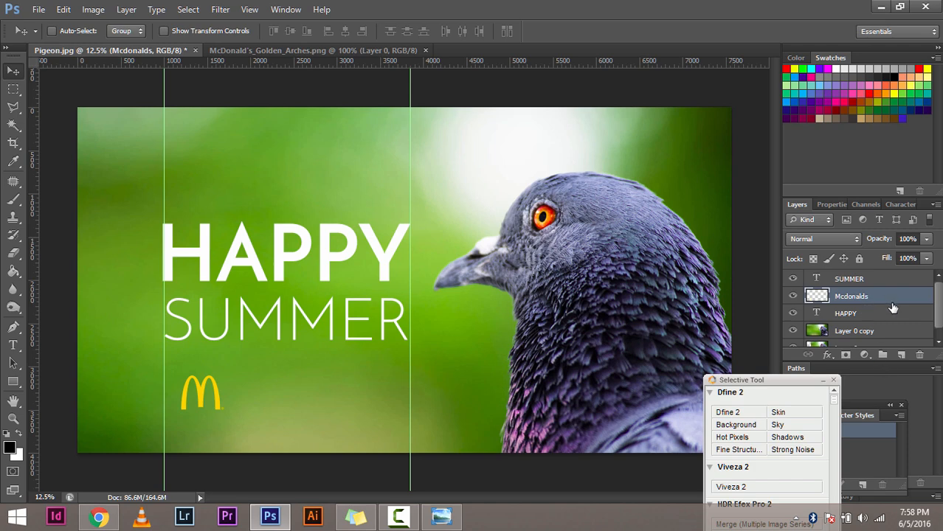
pyautogui.moveTo(889, 300); pyautogui.dragTo(876, 277)
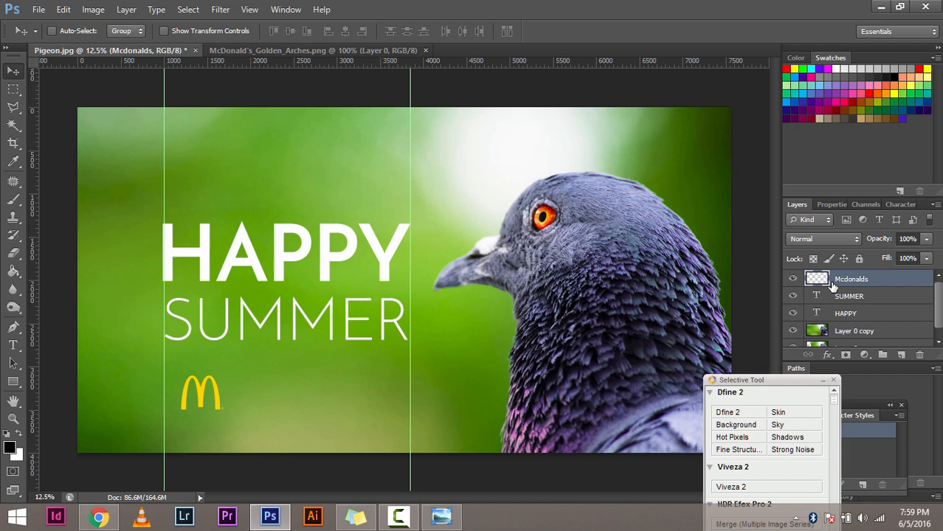
# Convert the Mcdonalds layer to a smart object and scale the logo up to about 250%
pyautogui.rightClick(861, 281)
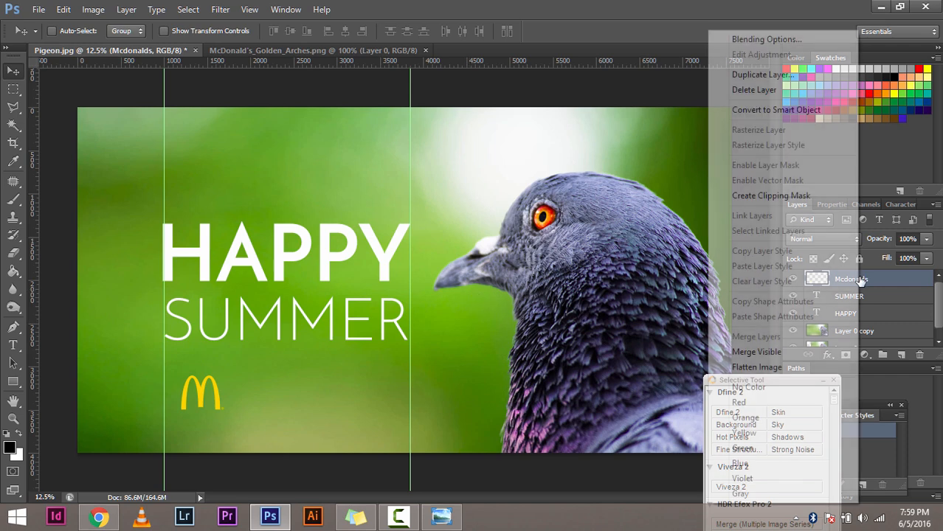
pyautogui.click(814, 117)
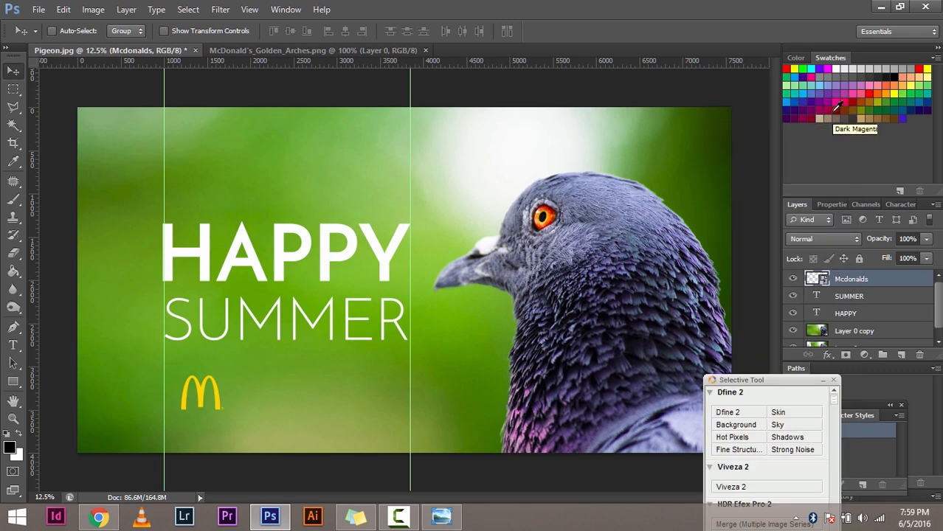
pyautogui.hotkey('ctrl', 't')
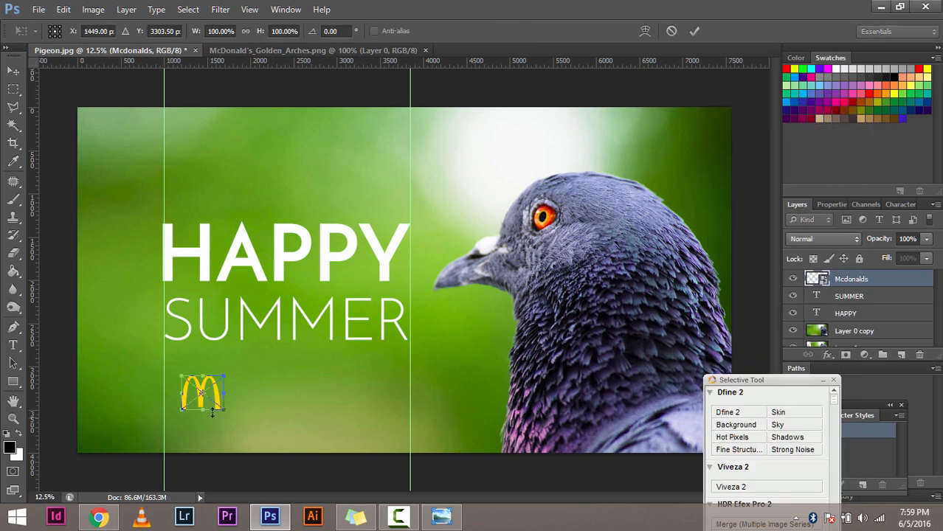
pyautogui.moveTo(213, 412); pyautogui.dragTo(417, 506)
pyautogui.moveTo(304, 372); pyautogui.dragTo(308, 307)
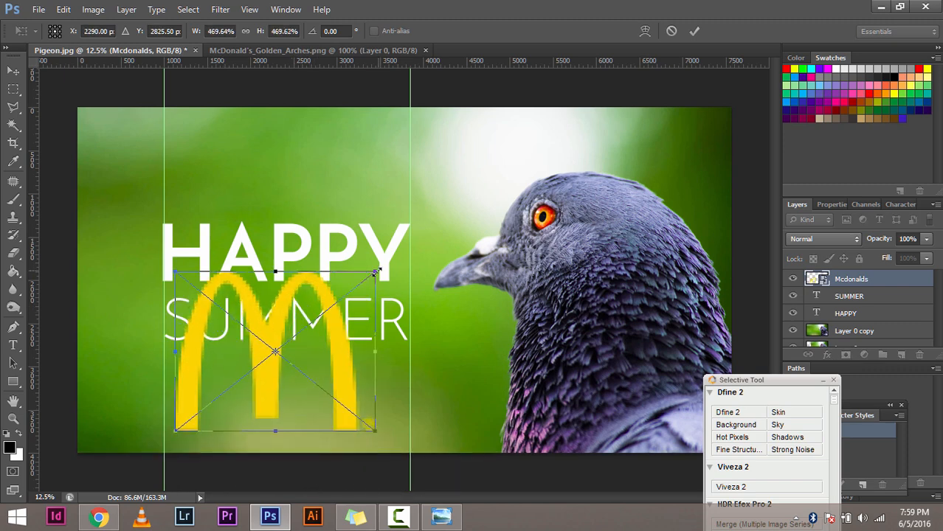
pyautogui.moveTo(375, 273); pyautogui.dragTo(295, 360)
pyautogui.press('Return')
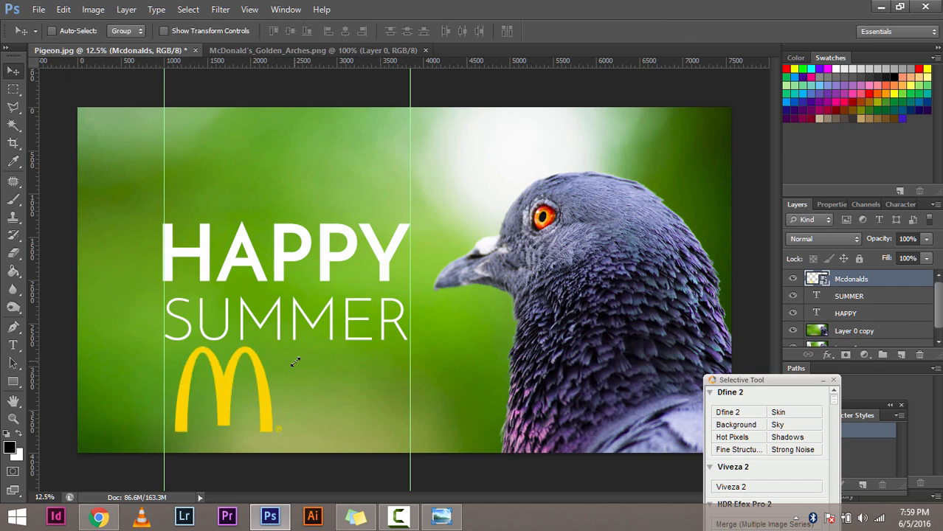
# Scale the smart-object logo down, and undo back to before its smart object conversion
pyautogui.hotkey('ctrl', 't')
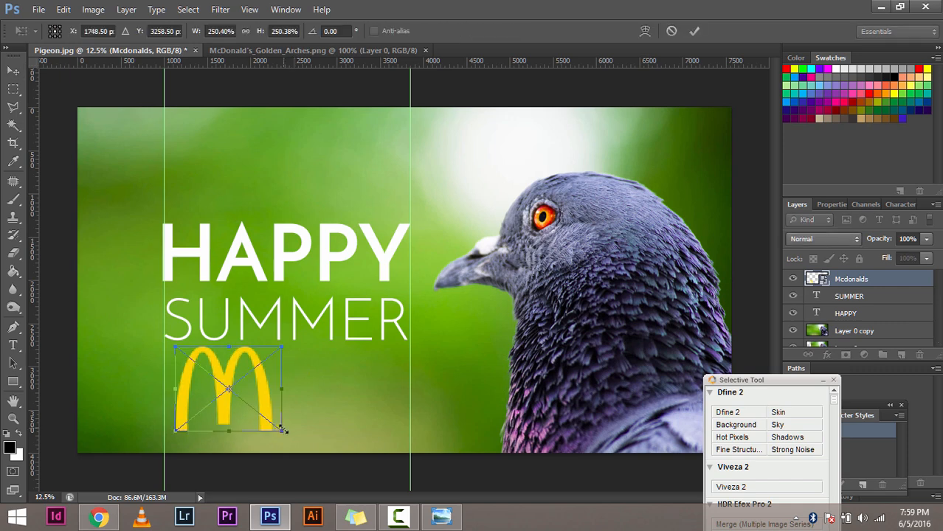
pyautogui.moveTo(280, 423); pyautogui.dragTo(228, 394)
pyautogui.press('Return')
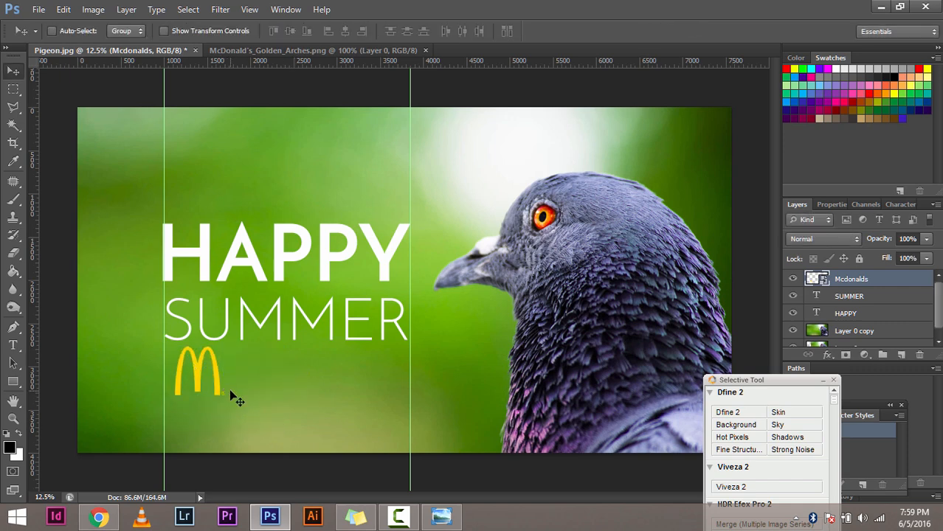
pyautogui.hotkey('ctrl', 'alt', 'z')
pyautogui.hotkey('ctrl', 'alt', 'z')
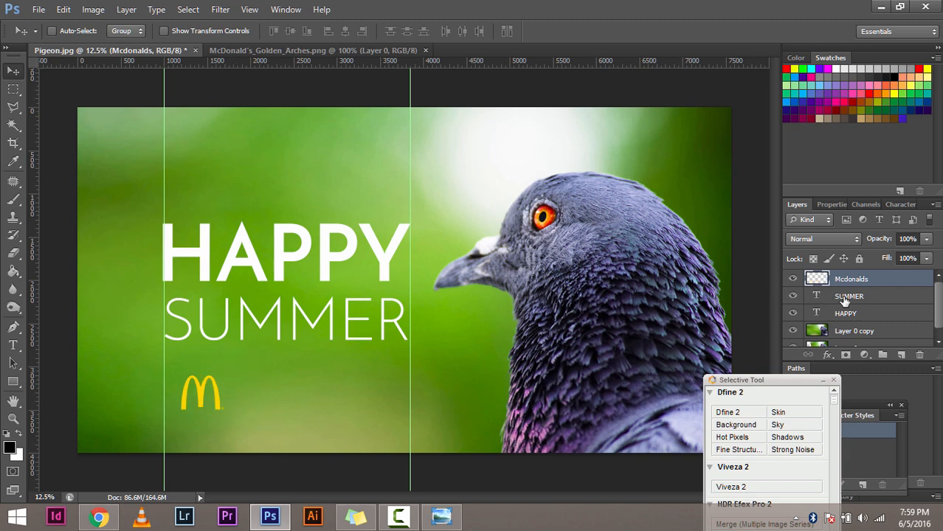
# Scale the regular Mcdonalds layer's logo down to a tiny size with Free Transform
pyautogui.hotkey('ctrl', '+')
pyautogui.hotkey('ctrl', '+')
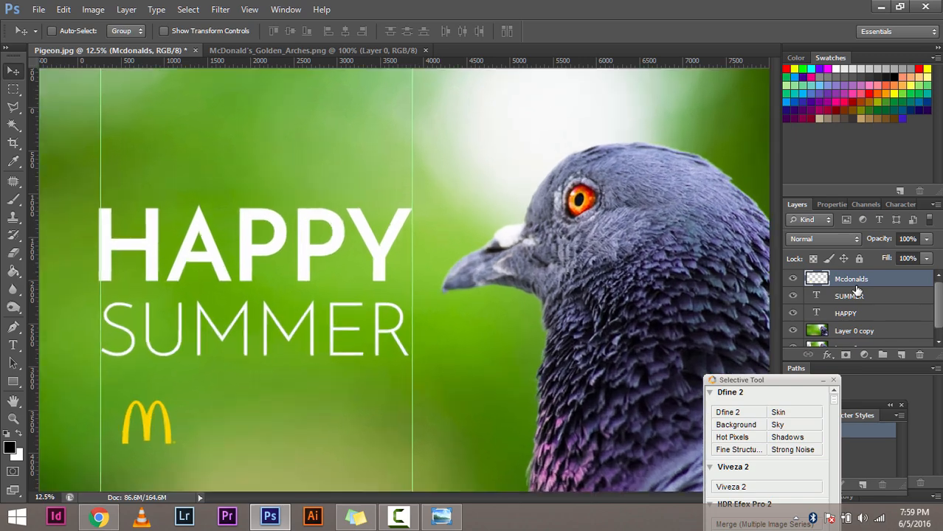
pyautogui.scroll(-4, 524, 383)
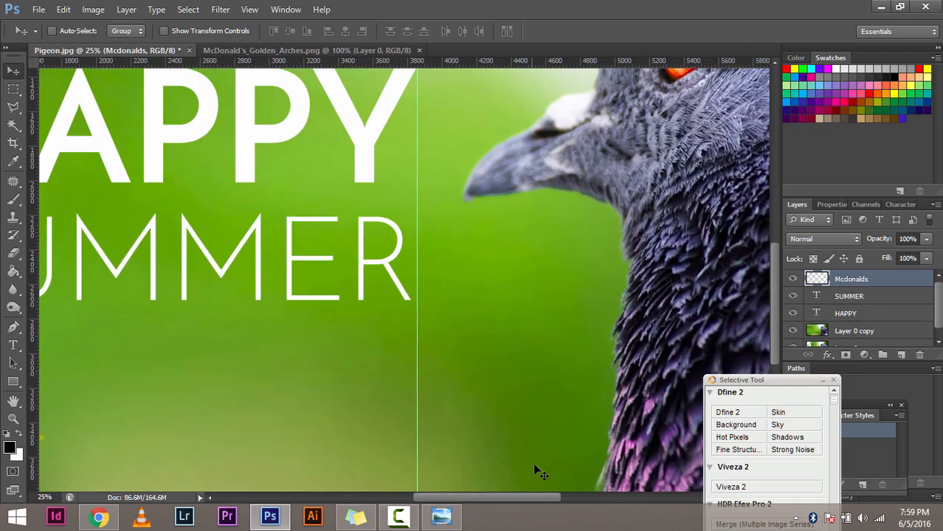
pyautogui.moveTo(550, 498); pyautogui.dragTo(480, 503)
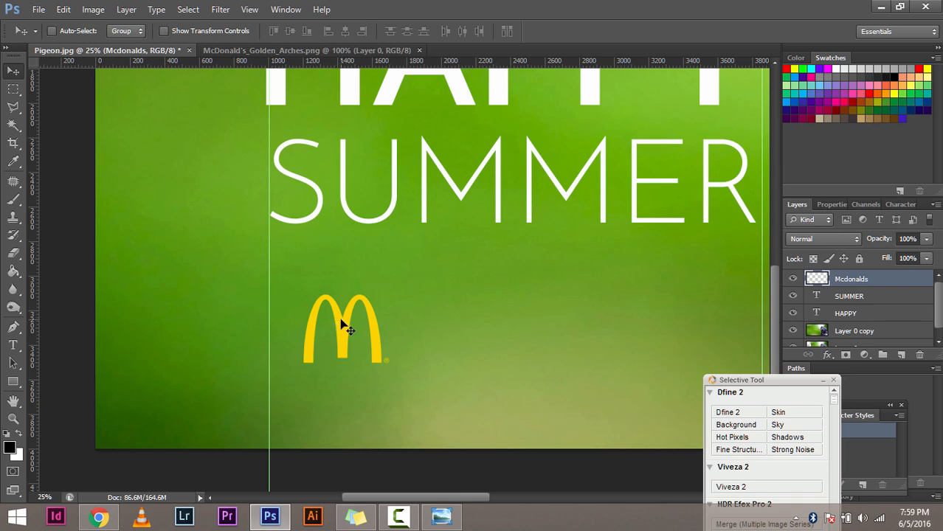
pyautogui.hotkey('ctrl', 't')
pyautogui.moveTo(366, 349); pyautogui.dragTo(317, 303)
pyautogui.press('Return')
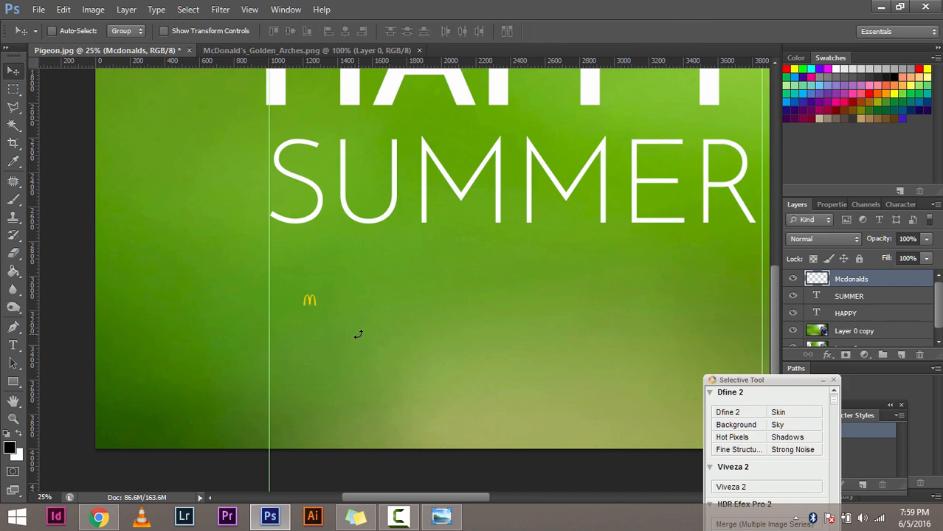
# Scale the tiny regular Mcdonalds logo back up with Free Transform to fill the space below SUMMER
pyautogui.hotkey('ctrl', 't')
pyautogui.moveTo(318, 303); pyautogui.dragTo(482, 395)
pyautogui.press('Return')
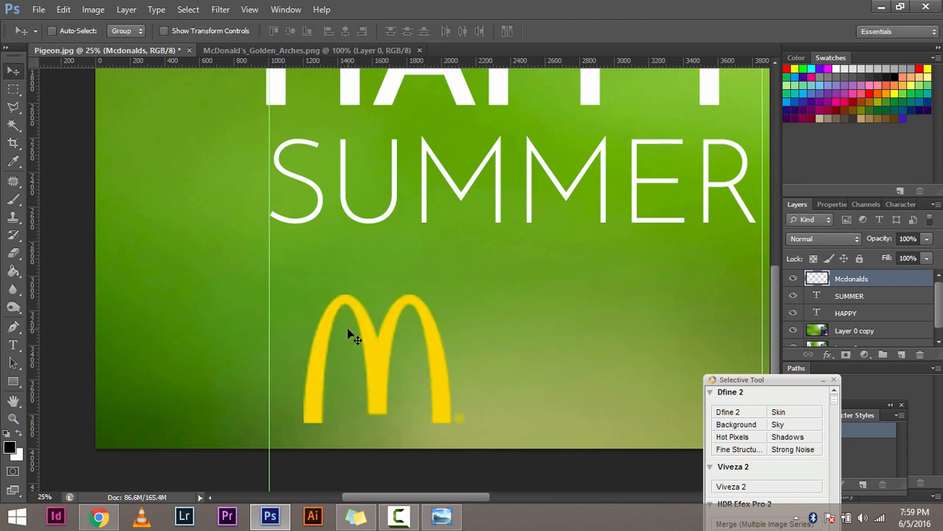
# Rescale the regular Mcdonalds logo repeatedly, enlarging it to about 1649% and placing it directly under SUMMER
pyautogui.hotkey('ctrl', 't')
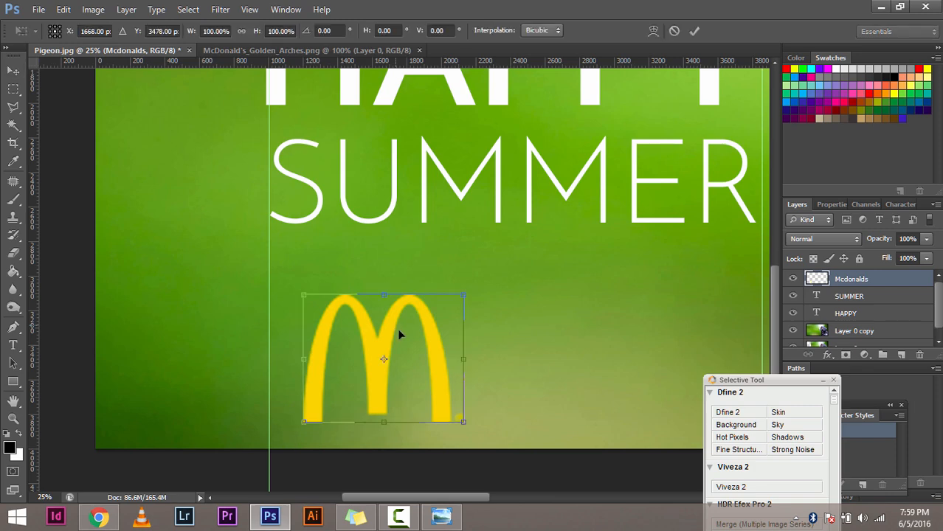
pyautogui.moveTo(461, 423); pyautogui.dragTo(686, 466)
pyautogui.press('Return')
pyautogui.hotkey('ctrl', 't')
pyautogui.moveTo(433, 223); pyautogui.dragTo(365, 154)
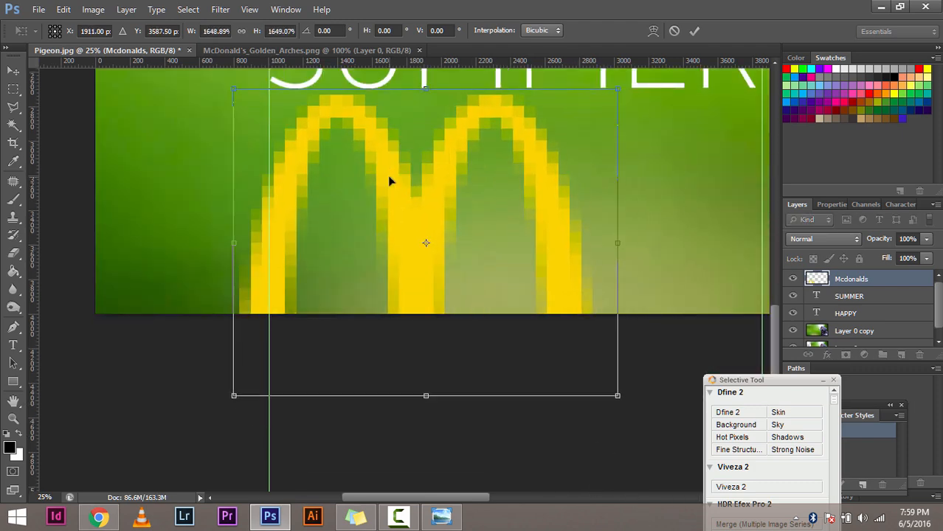
pyautogui.press('Return')
pyautogui.hotkey('ctrl', '-')
pyautogui.hotkey('ctrl', '-')
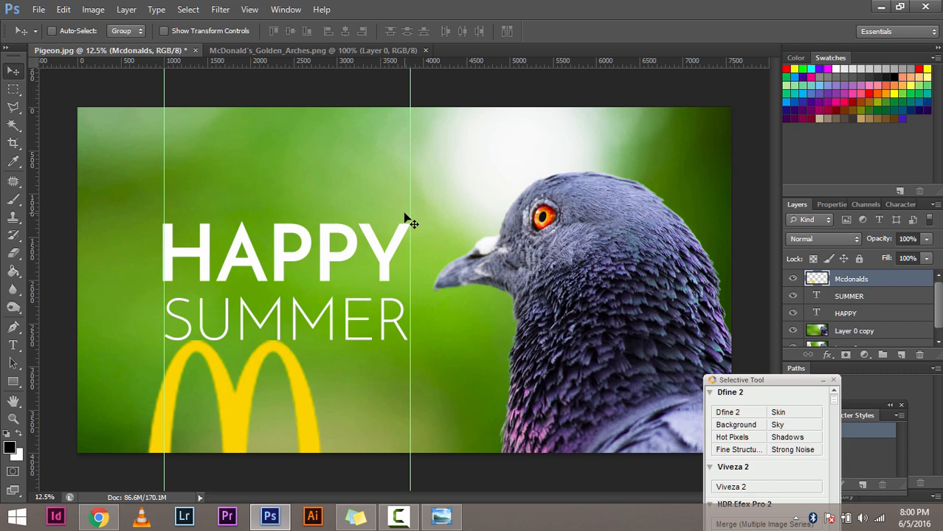
# Undo the regular logo's scaling and its move above the SUMMER layer
pyautogui.hotkey('ctrl', 'z')
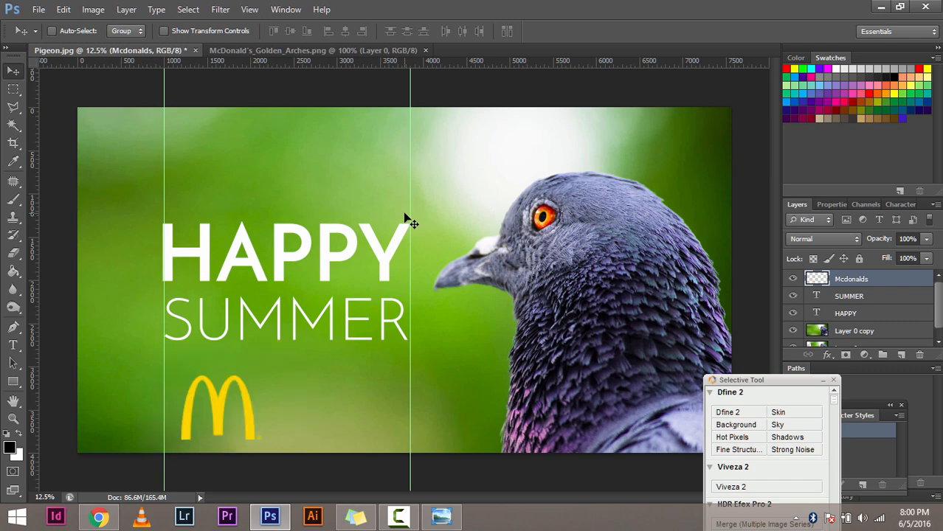
pyautogui.hotkey('ctrl', 'alt', 'z')
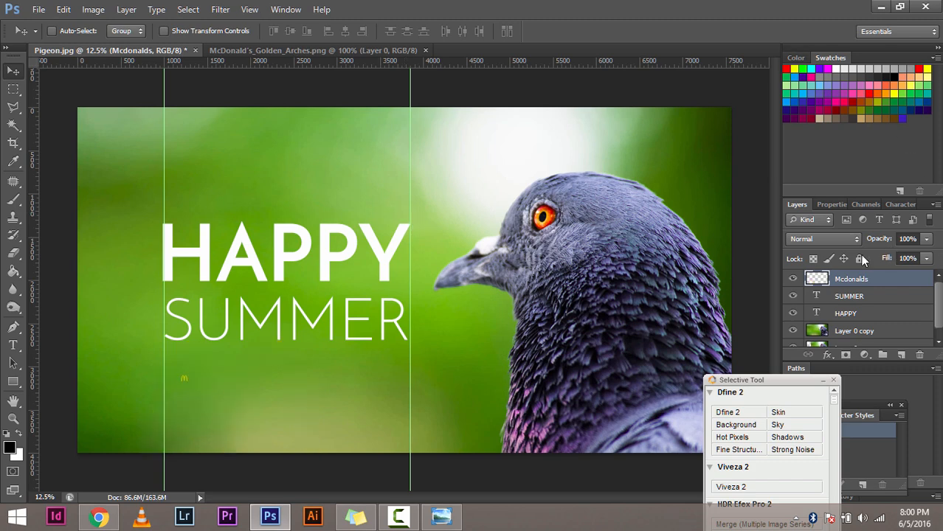
pyautogui.hotkey('ctrl', 'alt', 'z')
pyautogui.hotkey('ctrl', 'alt', 'z')
# Convert the Mcdonalds layer to a smart object, scale it to about 306%, and position it directly under SUMMER
pyautogui.rightClick(864, 300)
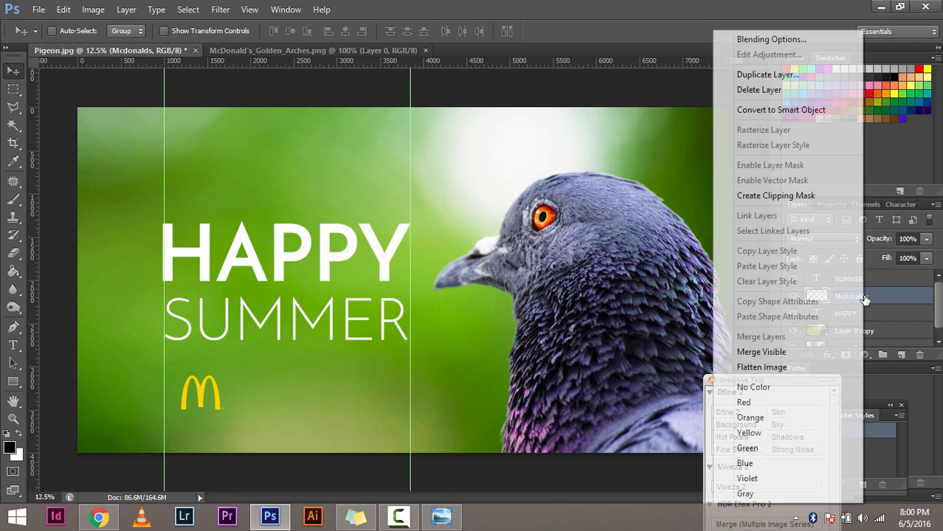
pyautogui.click(814, 118)
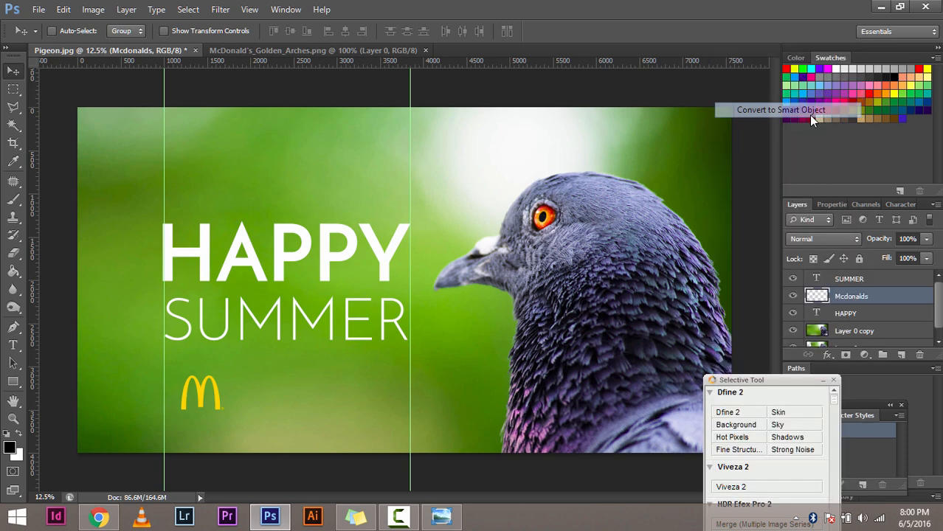
pyautogui.hotkey('ctrl', 't')
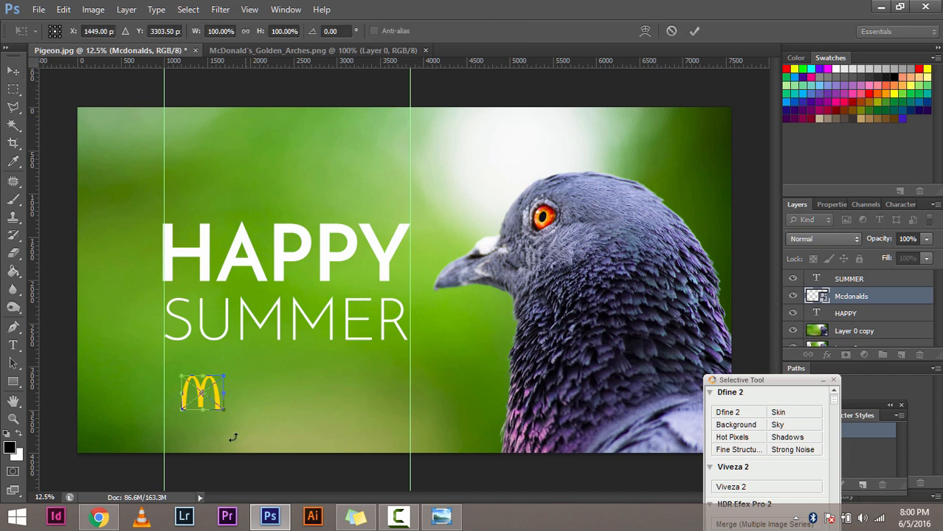
pyautogui.moveTo(226, 415); pyautogui.dragTo(316, 480)
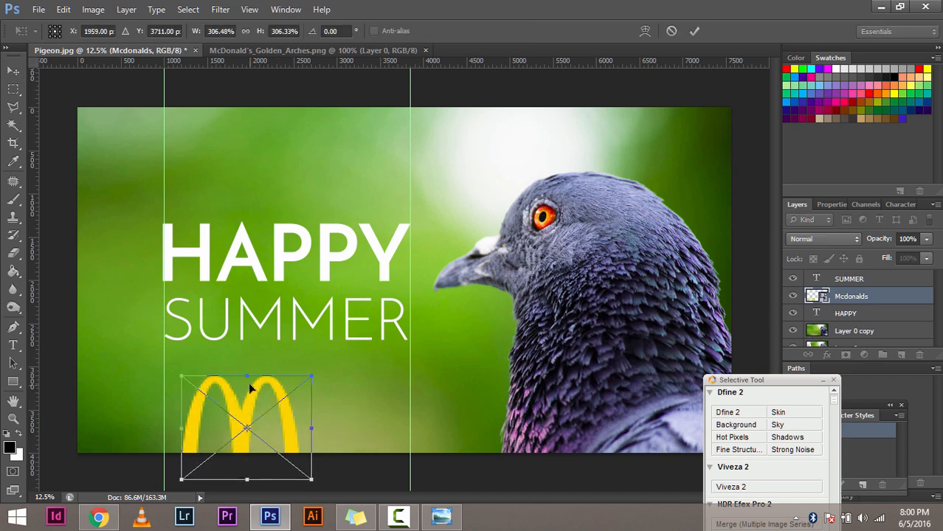
pyautogui.moveTo(248, 383); pyautogui.dragTo(282, 349)
pyautogui.press('Return')
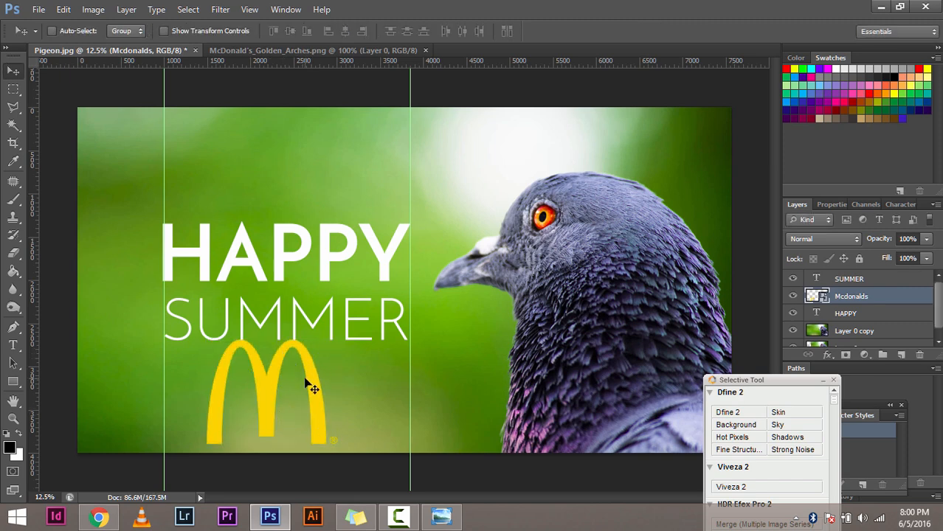
# Shrink the smart-object logo to about 68% width and 55% height, then enlarge it again and center it lower beneath SUMMER
pyautogui.hotkey('ctrl', 't')
pyautogui.moveTo(333, 444); pyautogui.dragTo(237, 361)
pyautogui.press('Return')
pyautogui.hotkey('ctrl', 't')
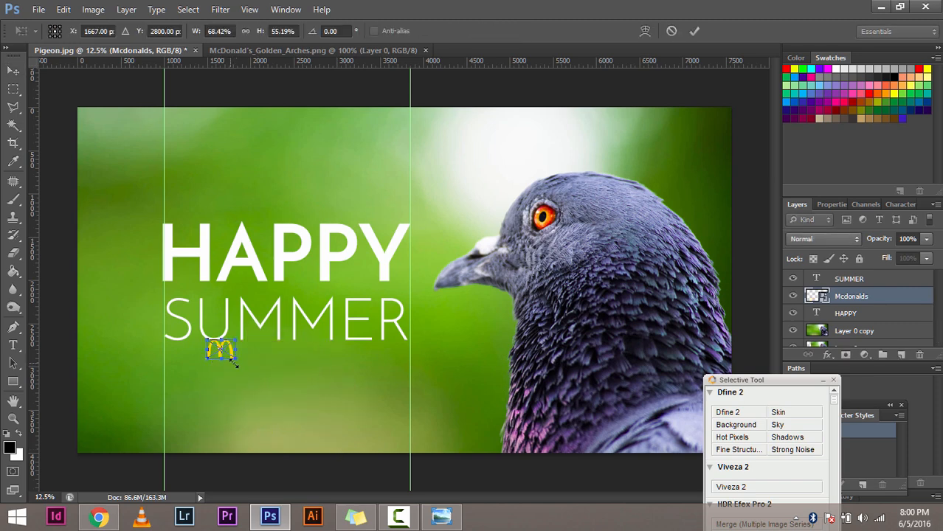
pyautogui.moveTo(290, 397); pyautogui.dragTo(348, 437)
pyautogui.press('Return')
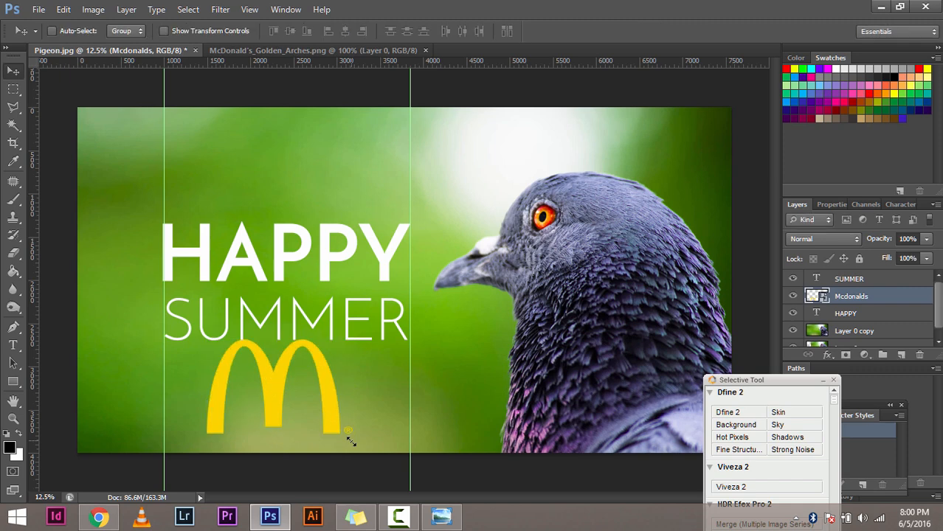
pyautogui.moveTo(263, 393); pyautogui.dragTo(241, 403)
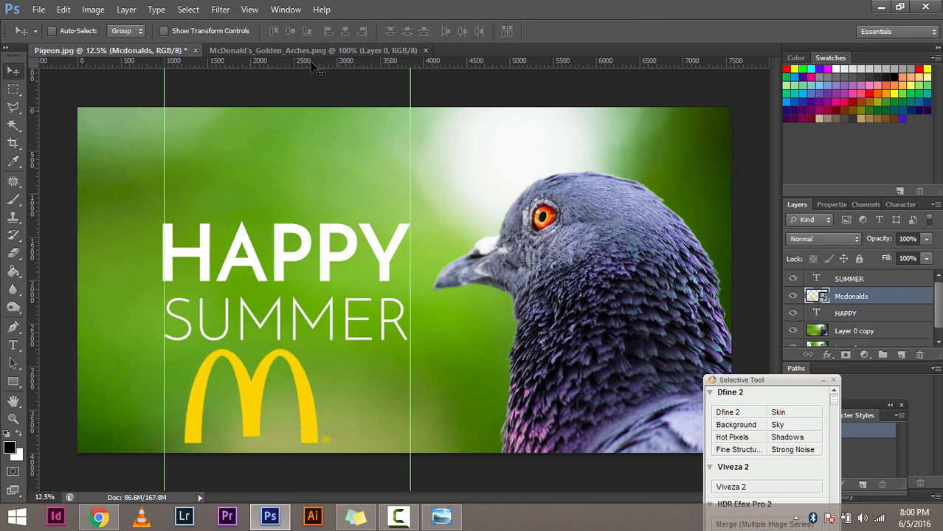
# Apply a Gaussian Blur smart filter with a 66.4-pixel radius to the Mcdonalds logo
pyautogui.click(220, 9)
pyautogui.moveTo(291, 150)
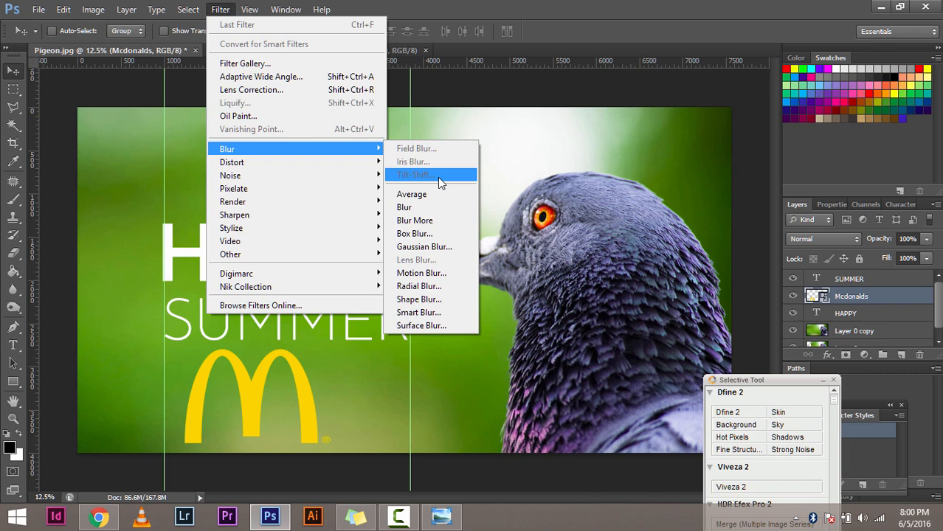
pyautogui.click(441, 247)
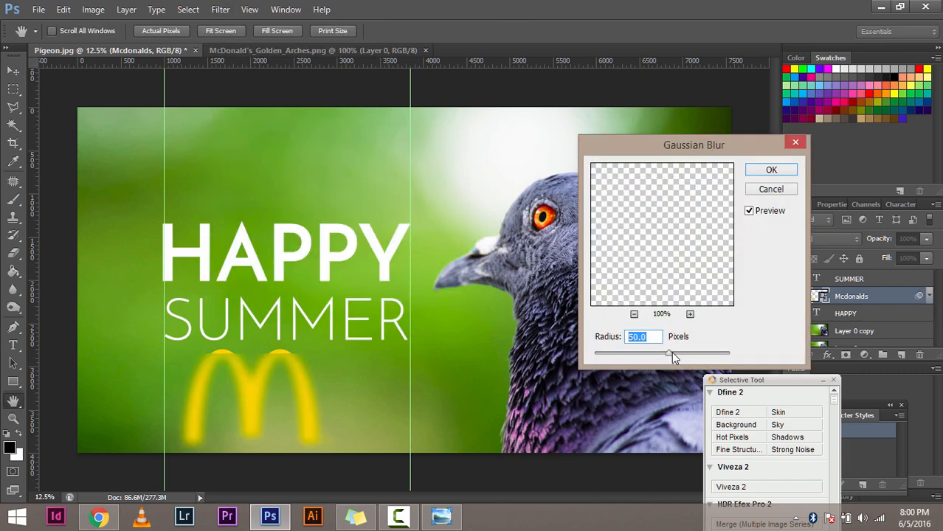
pyautogui.moveTo(670, 353); pyautogui.dragTo(674, 355)
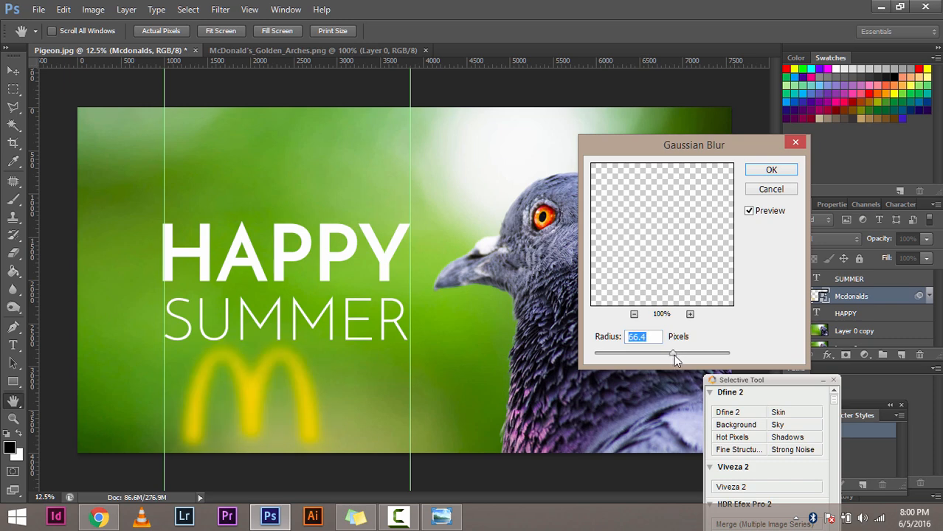
pyautogui.click(772, 170)
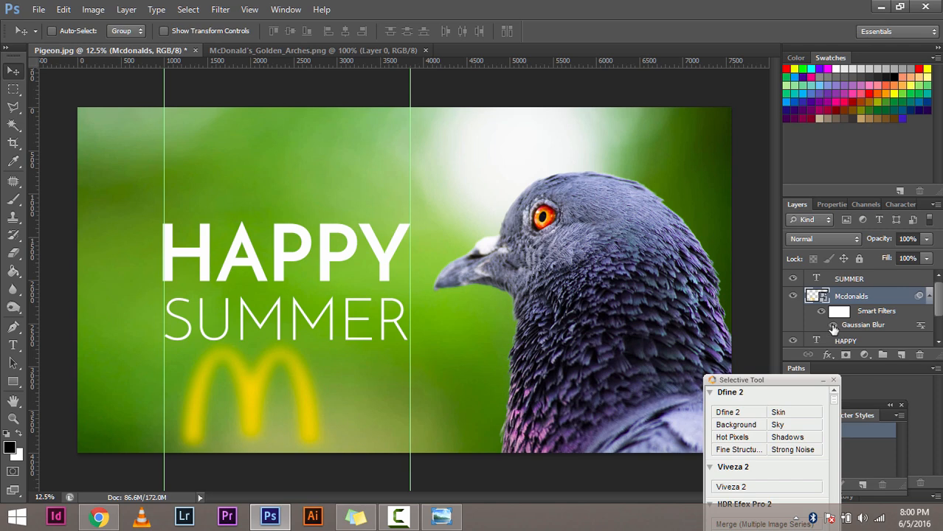
# Toggle the logo's Gaussian Blur off and on, and try a lower radius in its settings before cancelling
pyautogui.click(834, 328)
pyautogui.click(833, 327)
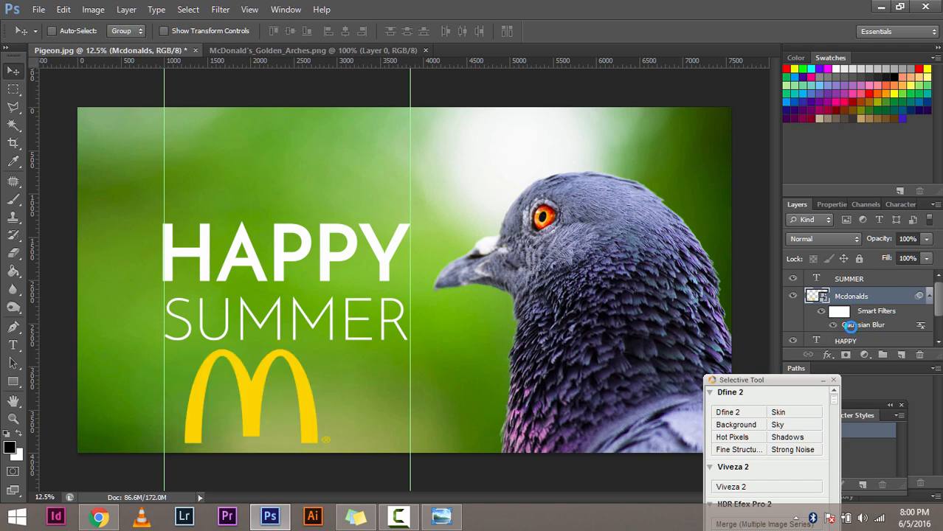
pyautogui.doubleClick(853, 326)
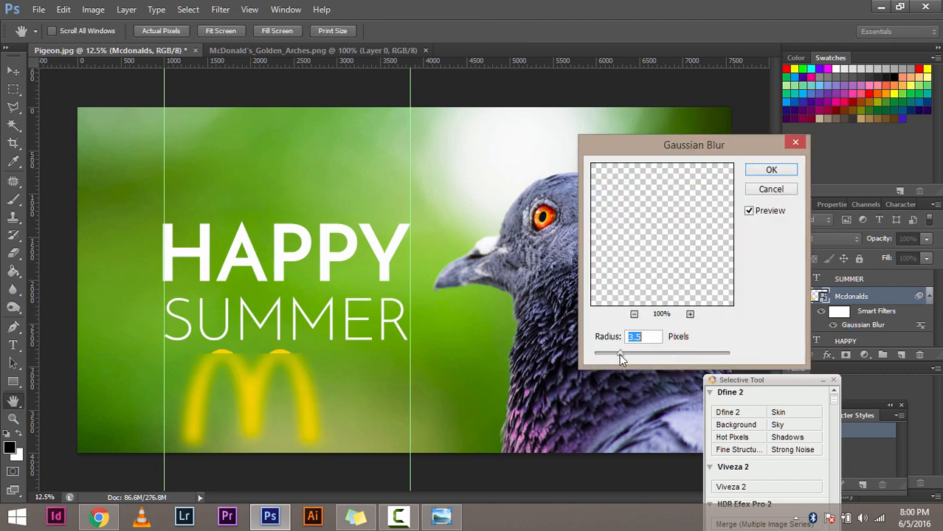
pyautogui.click(784, 189)
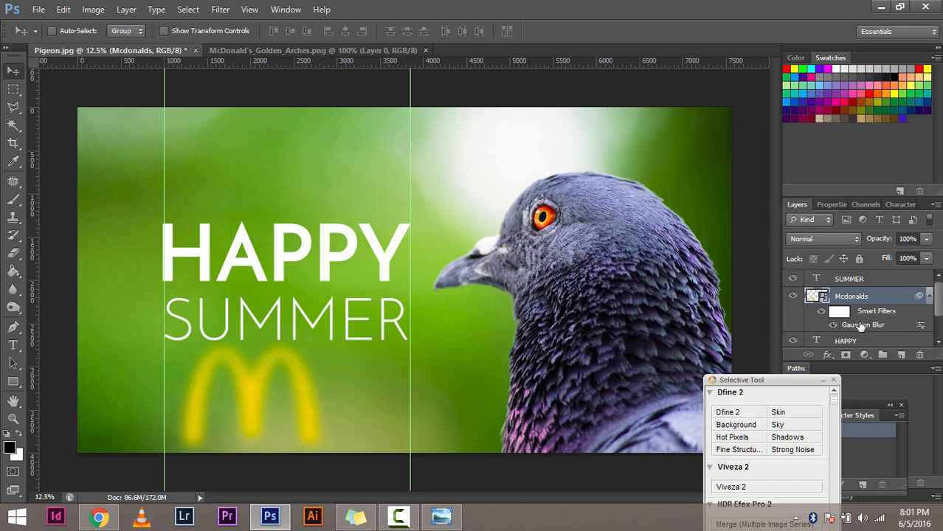
# Delete the Gaussian Blur smart filter from the Mcdonalds layer
pyautogui.moveTo(861, 328); pyautogui.dragTo(920, 354)
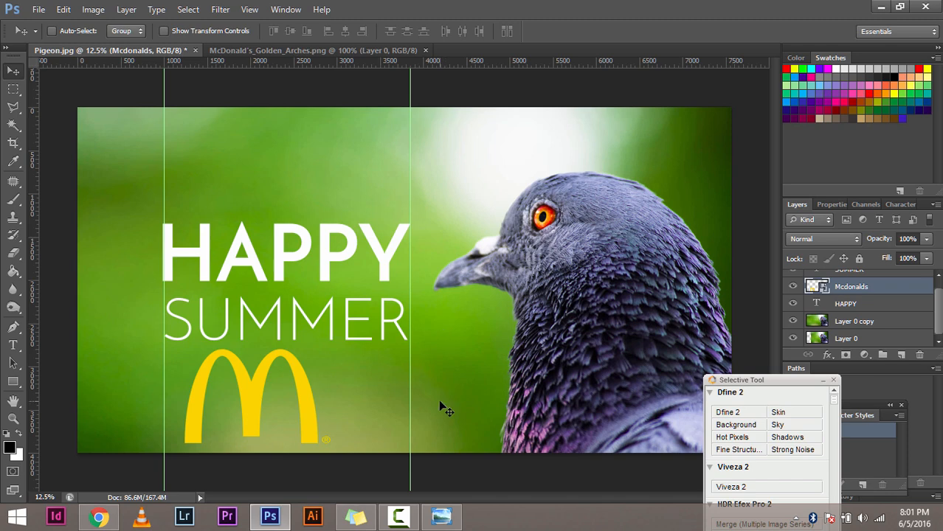
pyautogui.scroll(1, 858, 289)
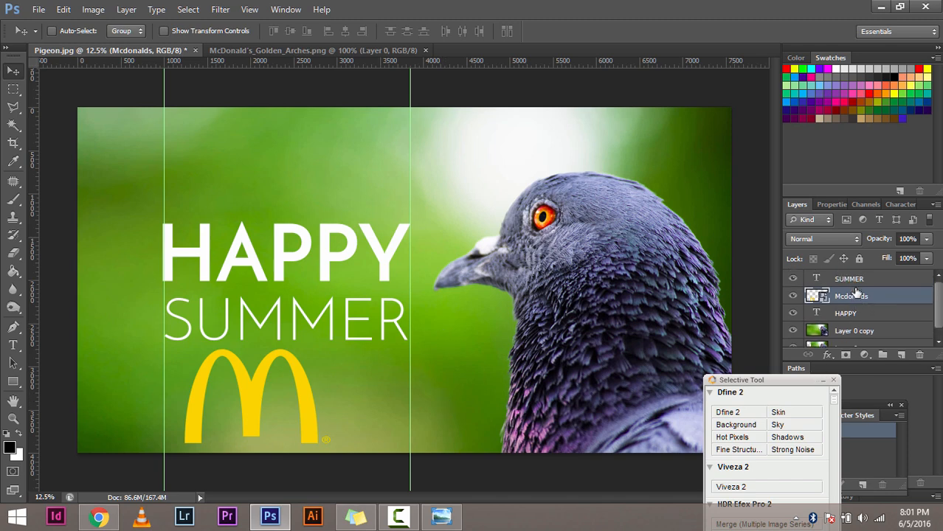